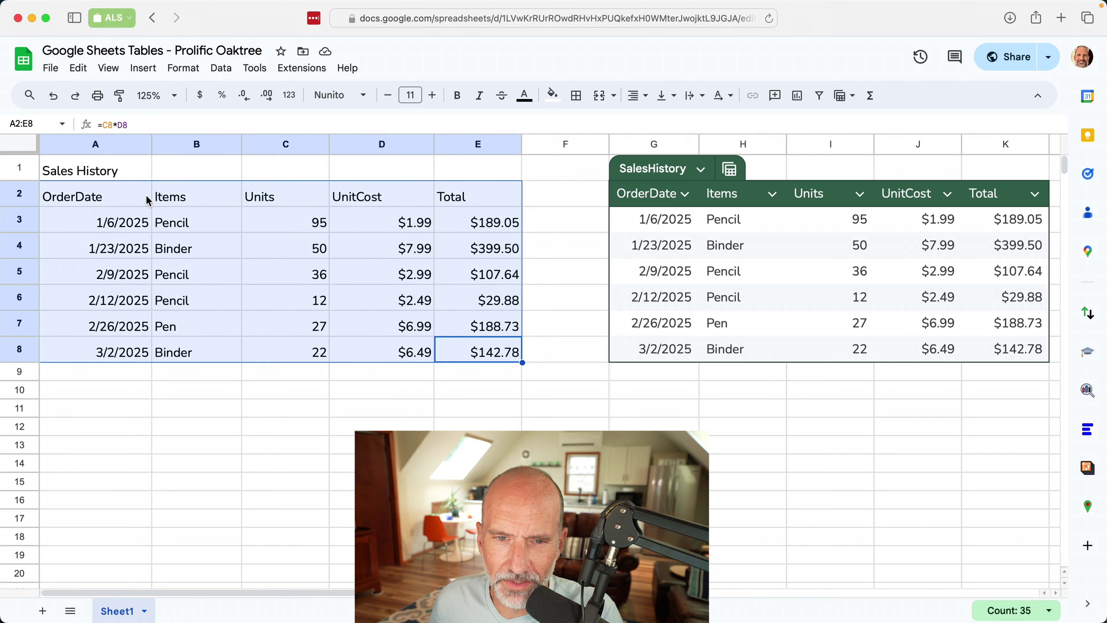
pyautogui.rightClick(148, 197)
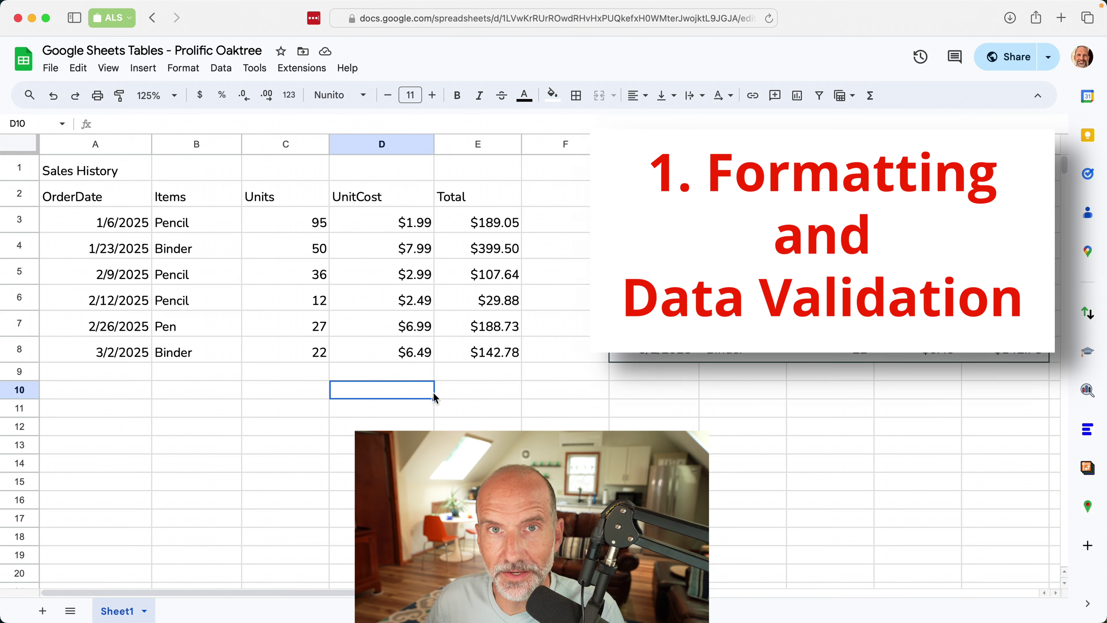
# Clear the formatting of the UnitCost and Total values in D3:E8 and apply the Number format.
pyautogui.moveTo(382, 224); pyautogui.dragTo(497, 349)
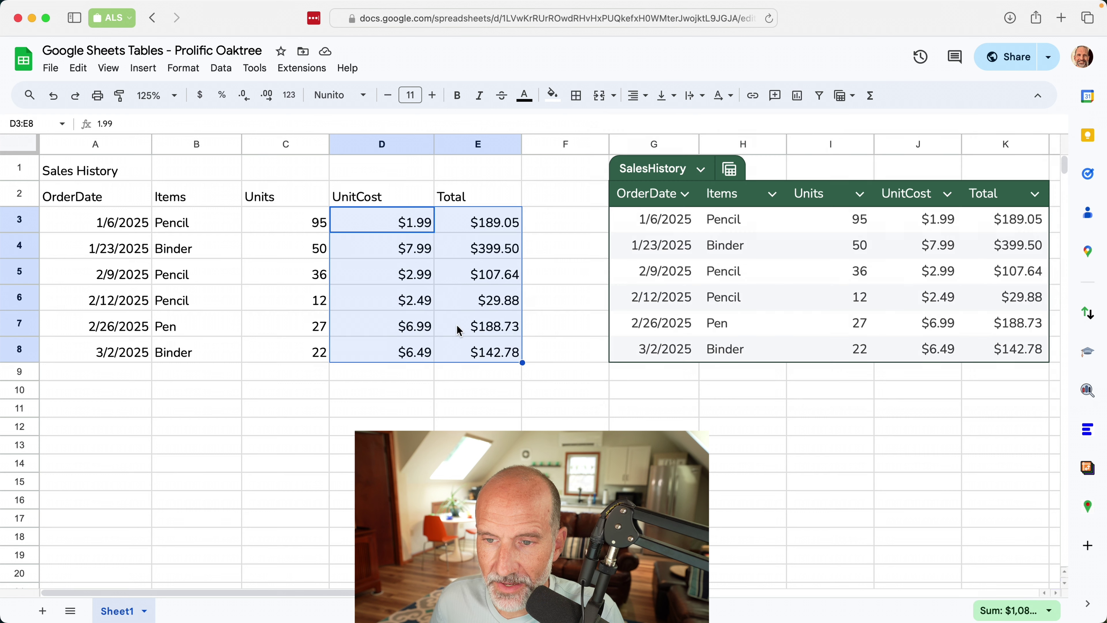
pyautogui.click(167, 71)
pyautogui.click(223, 382)
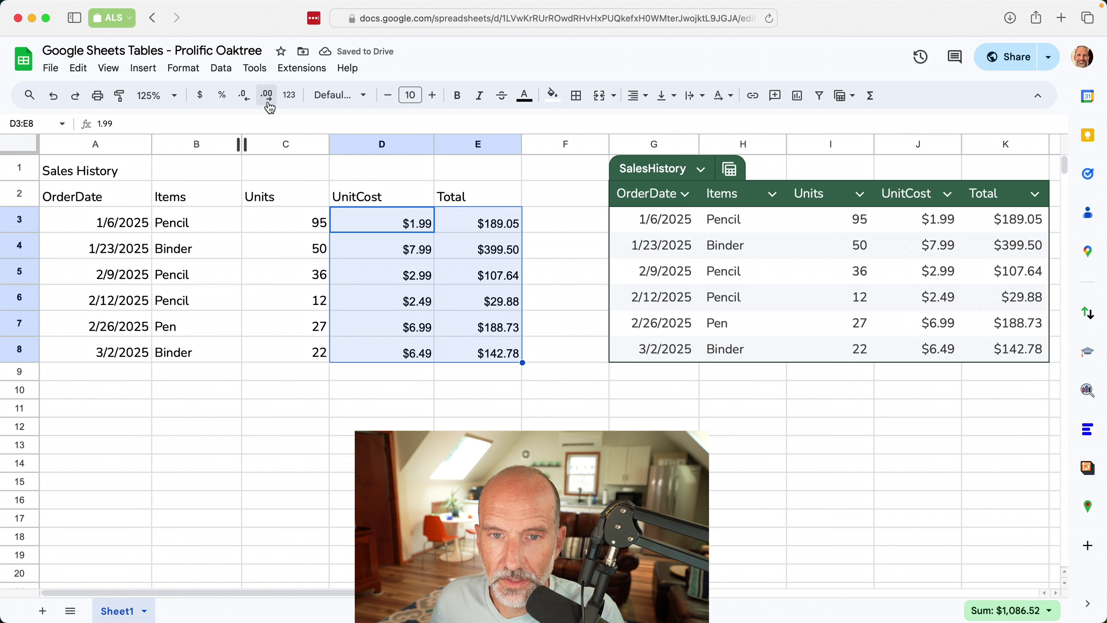
pyautogui.click(289, 96)
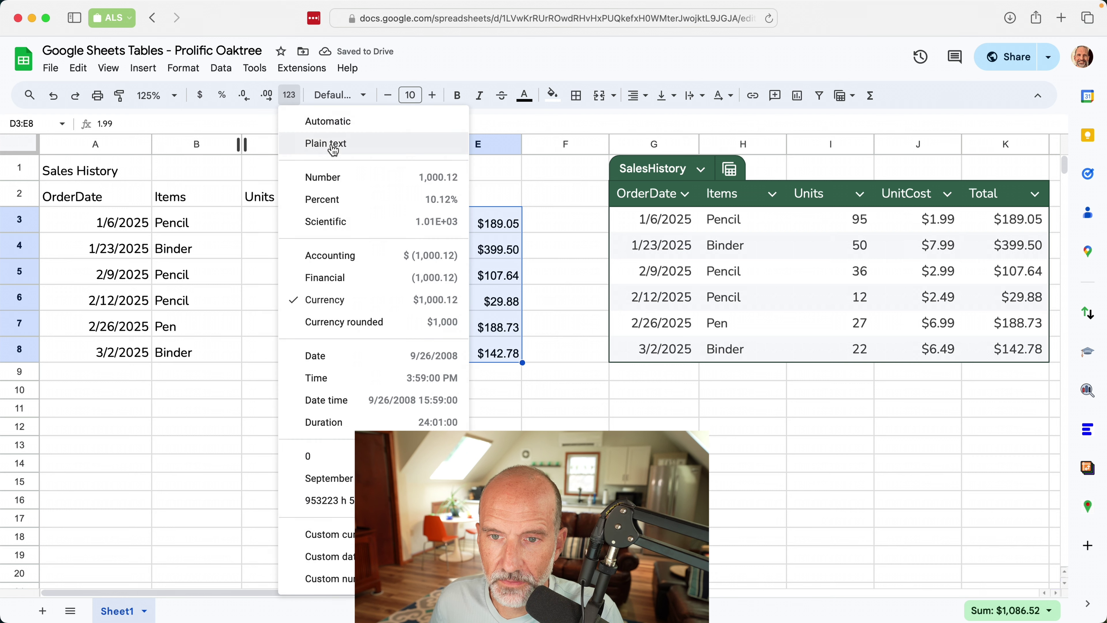
pyautogui.click(338, 177)
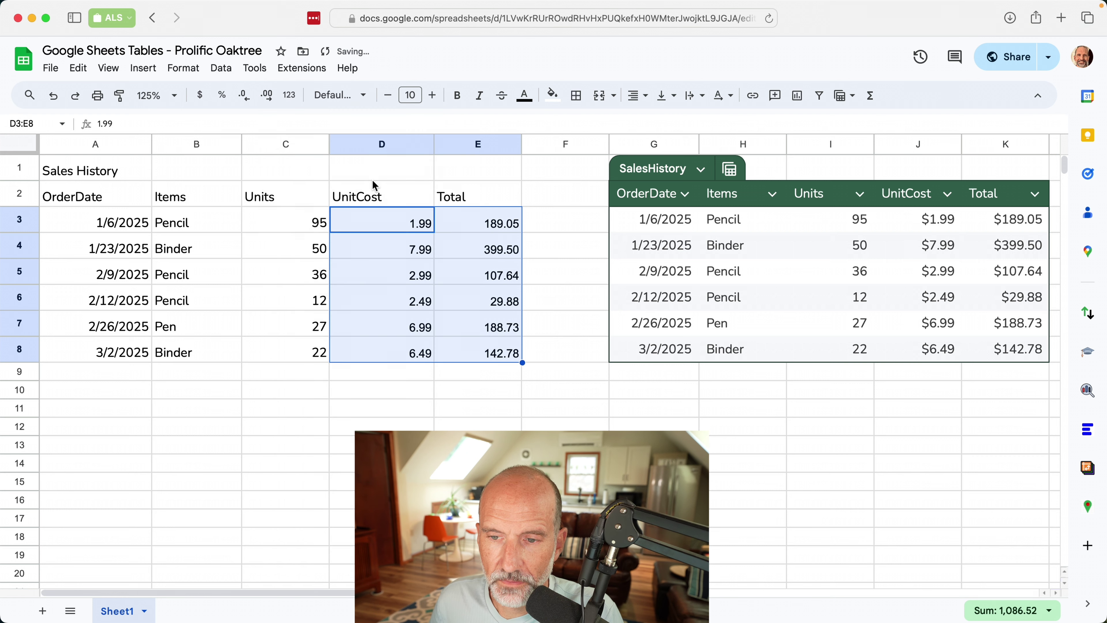
pyautogui.click(373, 180)
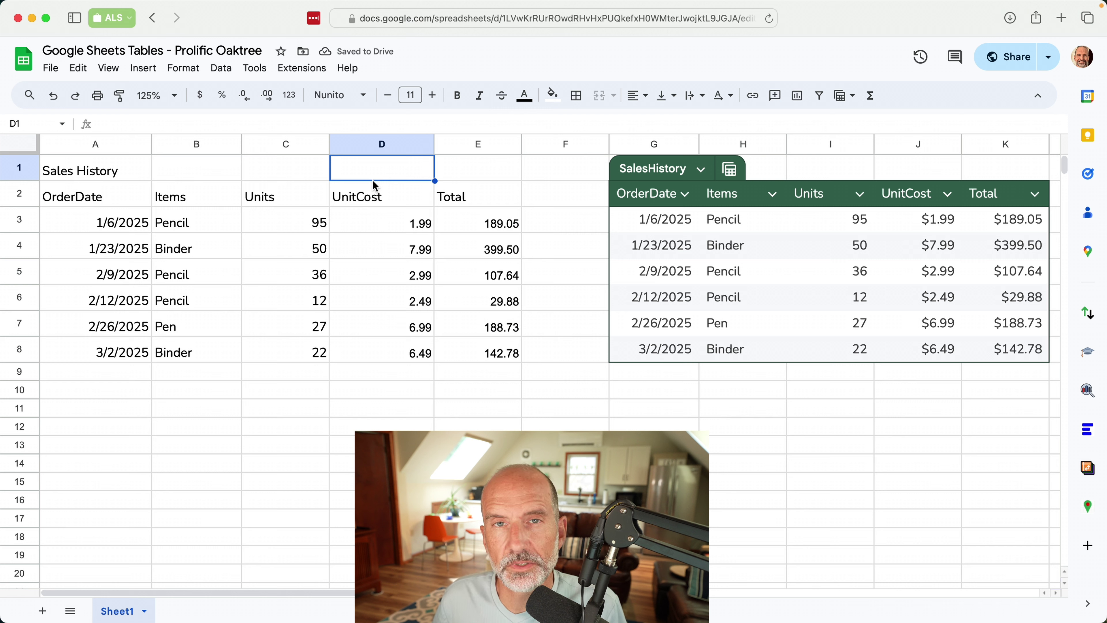
# Format the UnitCost values in D3:D8 as currency.
pyautogui.click(401, 220)
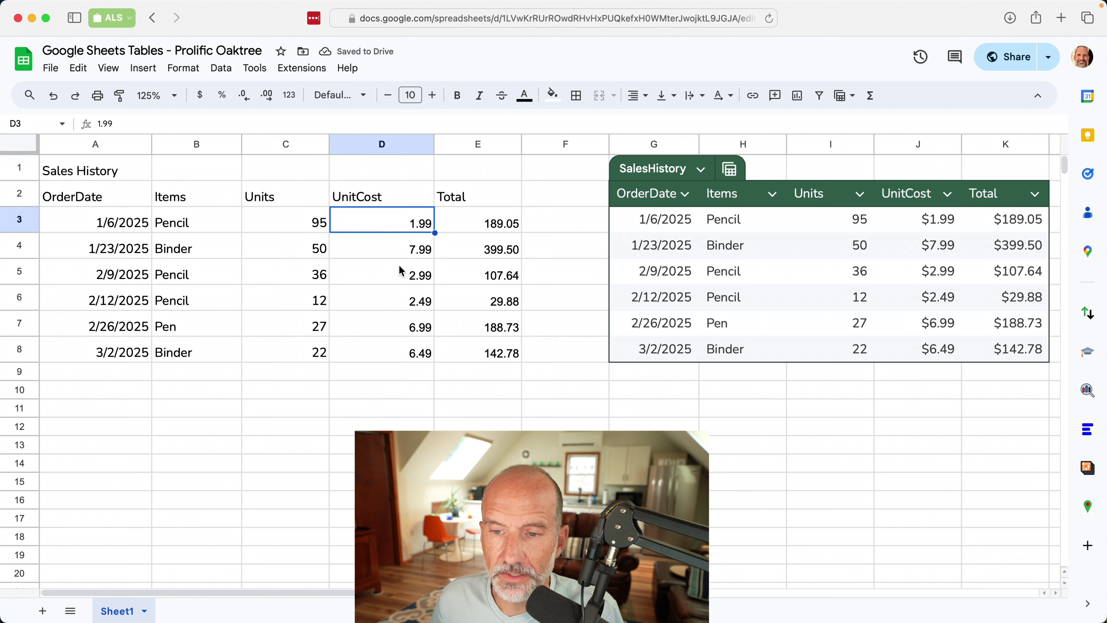
pyautogui.click(402, 255)
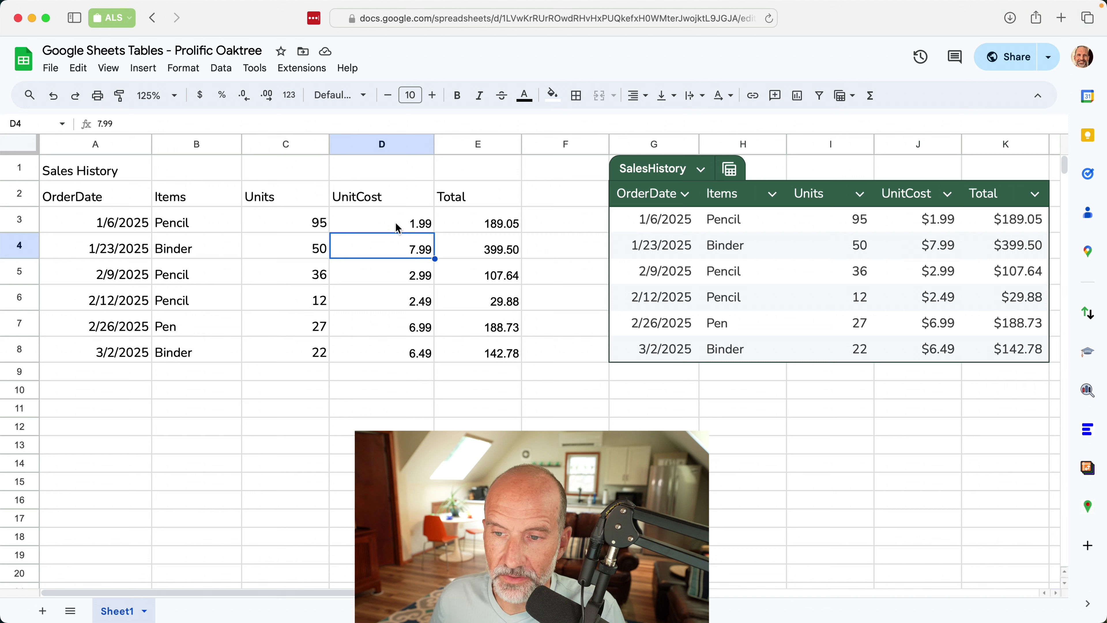
pyautogui.moveTo(392, 221); pyautogui.dragTo(388, 346)
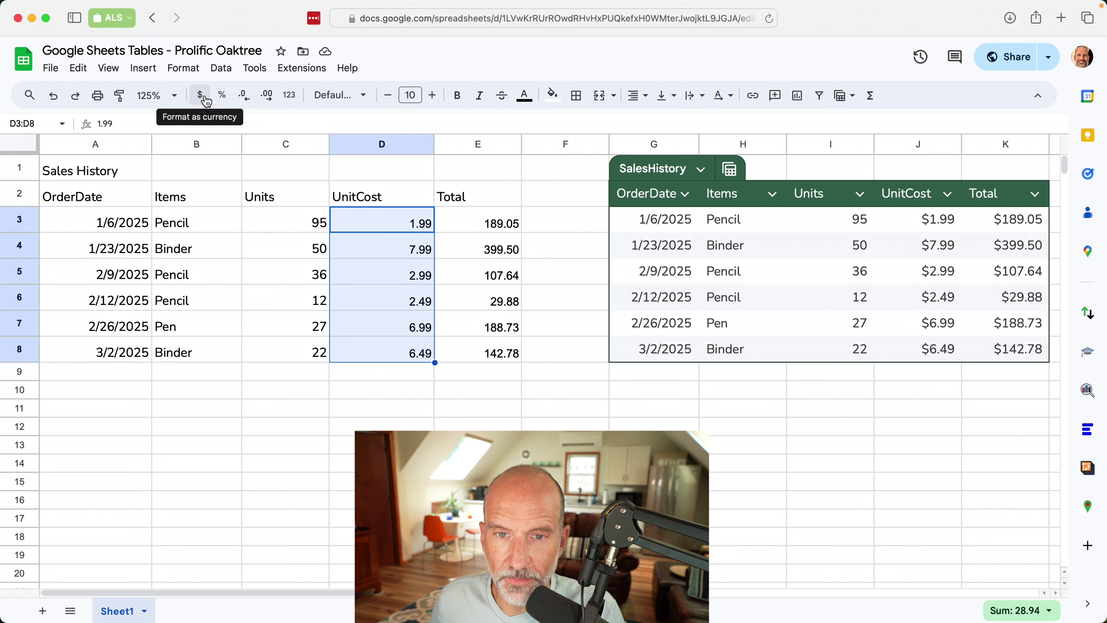
pyautogui.click(207, 101)
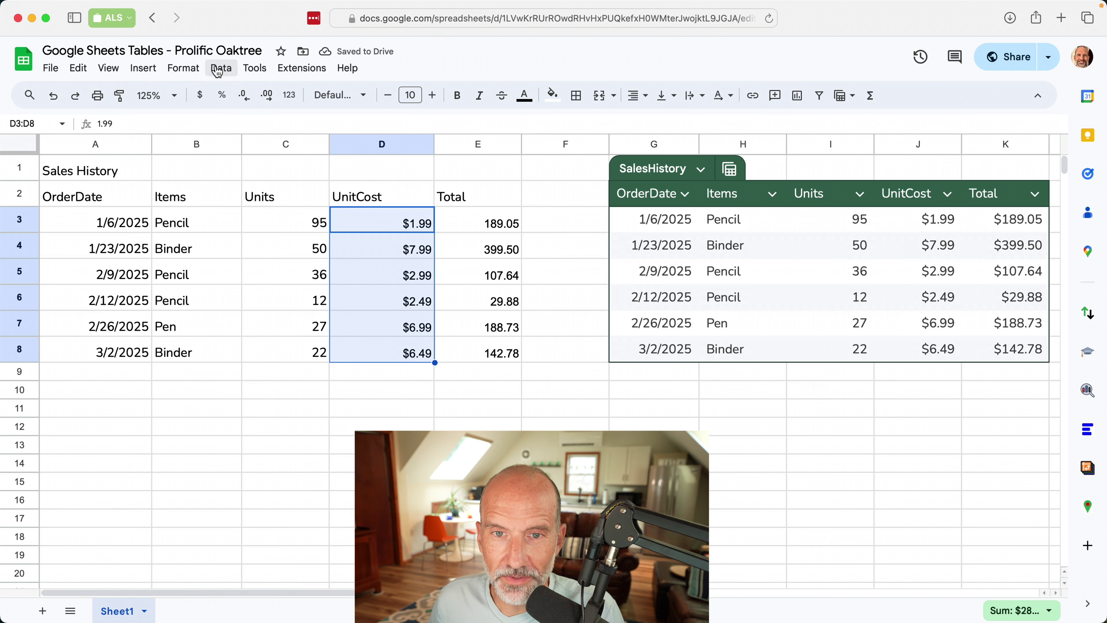
# Add a data validation rule to D3:D8 using the custom formula =isnumber(d3).
pyautogui.click(221, 67)
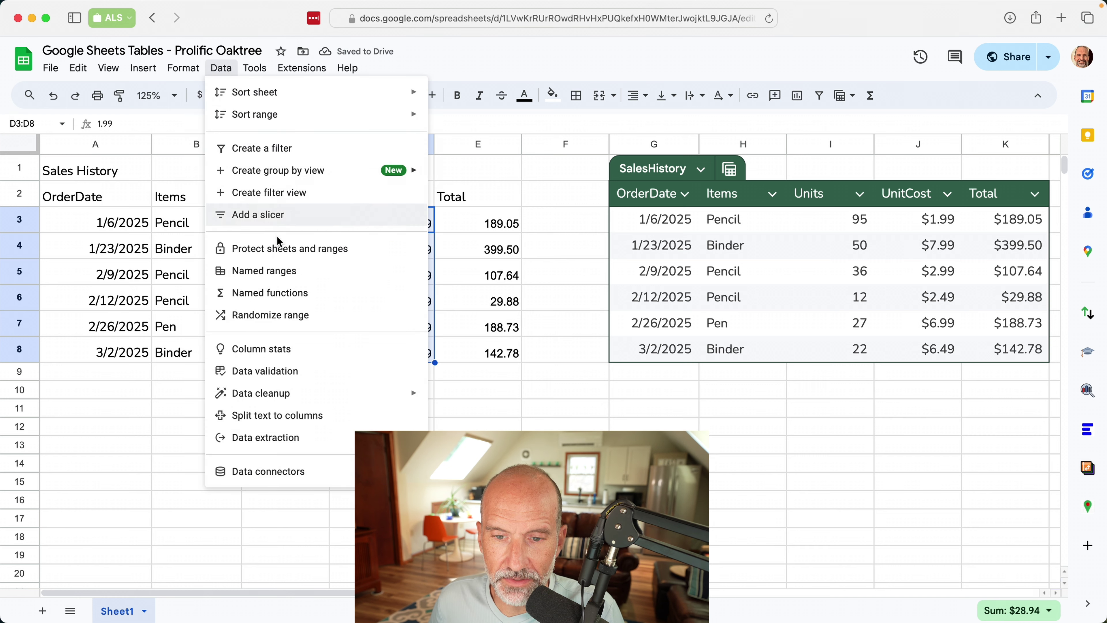
pyautogui.click(279, 372)
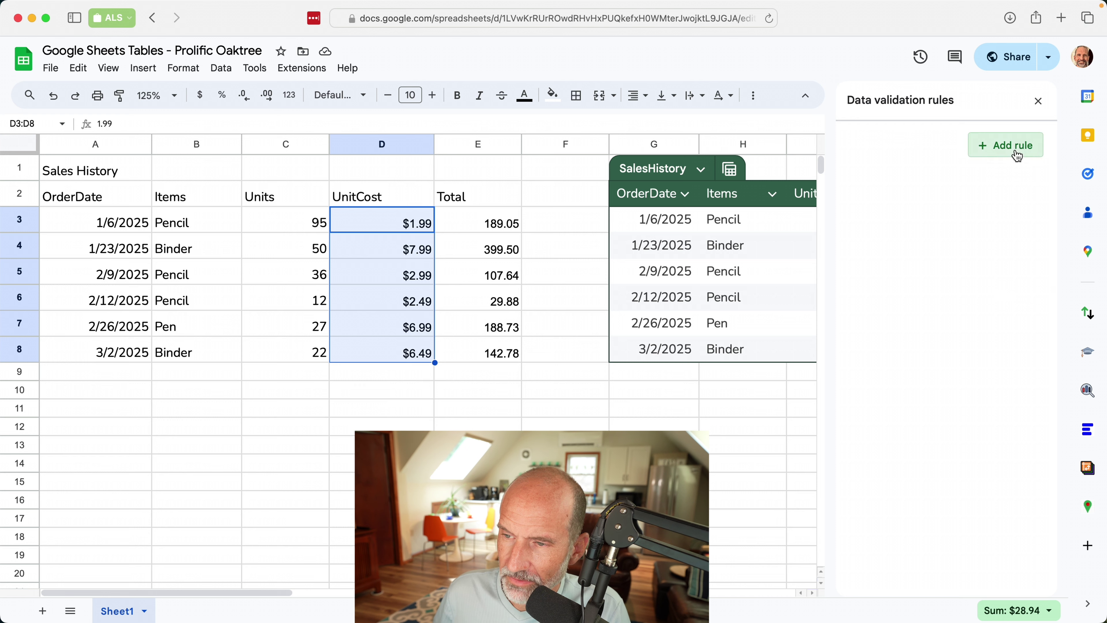
pyautogui.click(1016, 152)
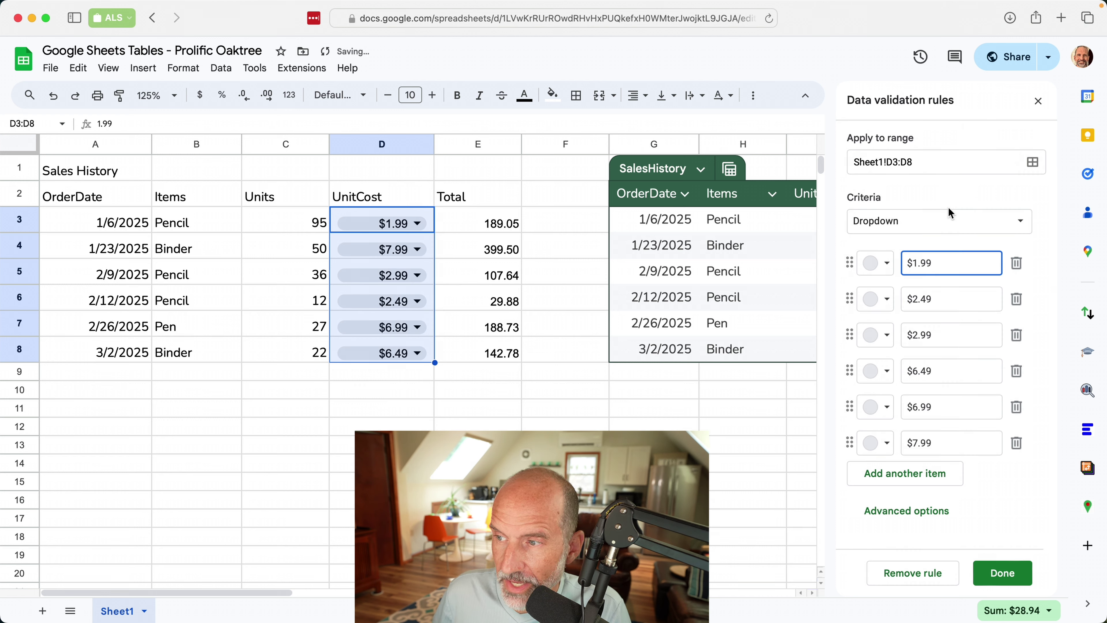
pyautogui.click(939, 229)
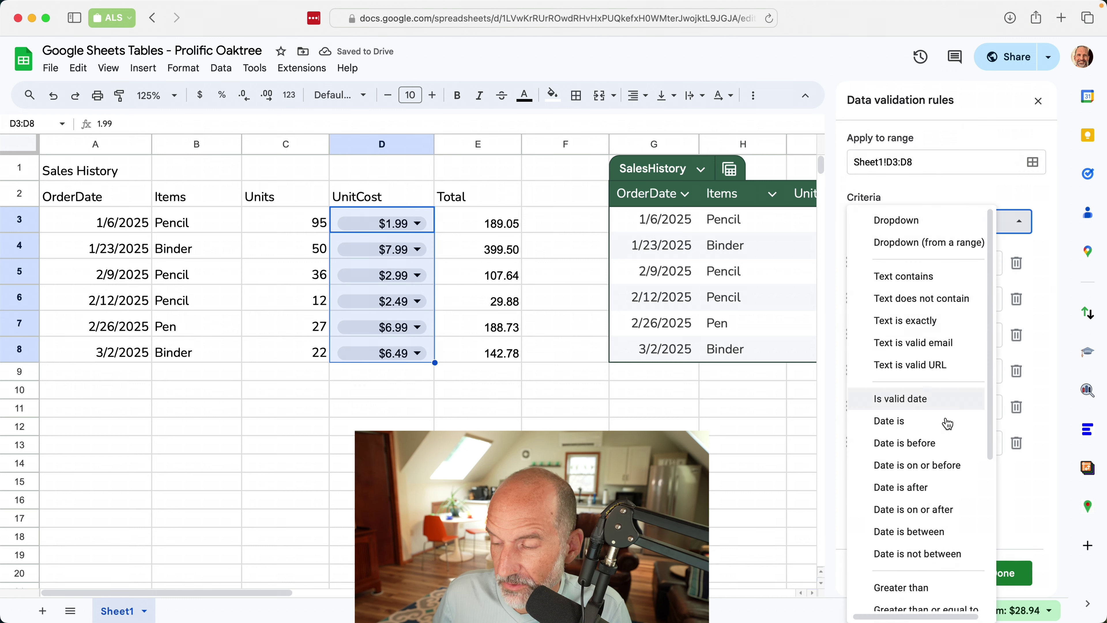
pyautogui.scroll(-5, 930, 516)
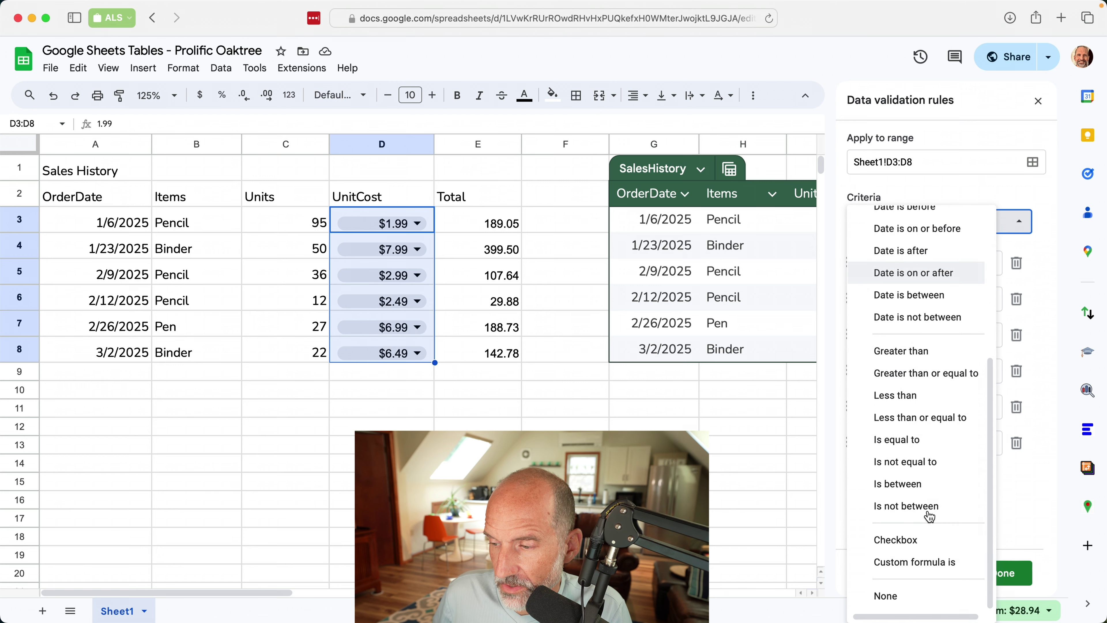
pyautogui.click(917, 563)
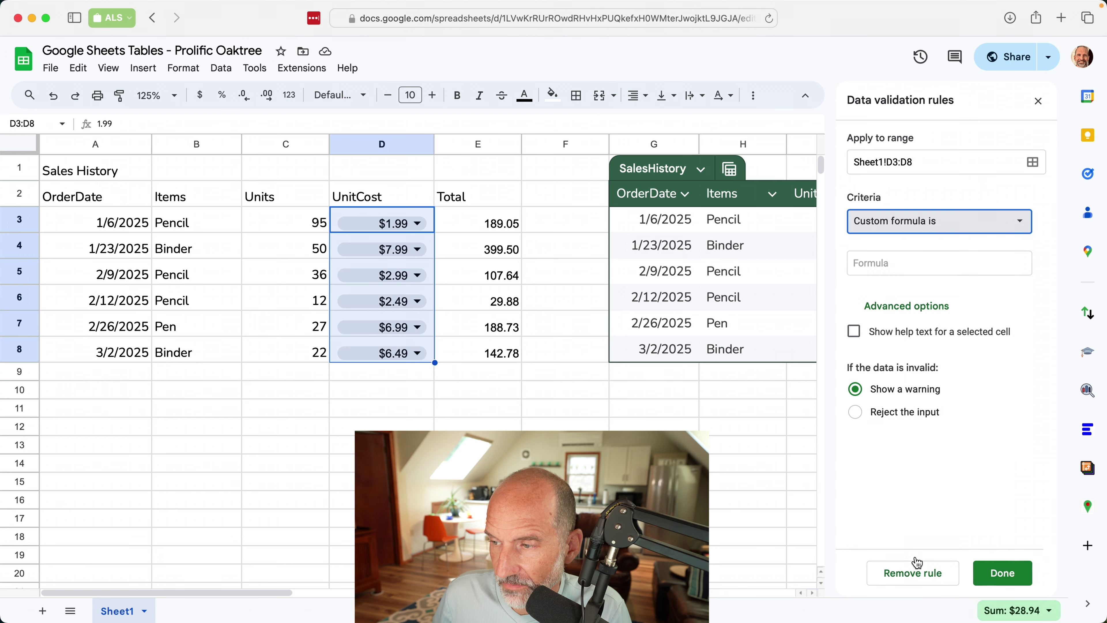
pyautogui.click(902, 269)
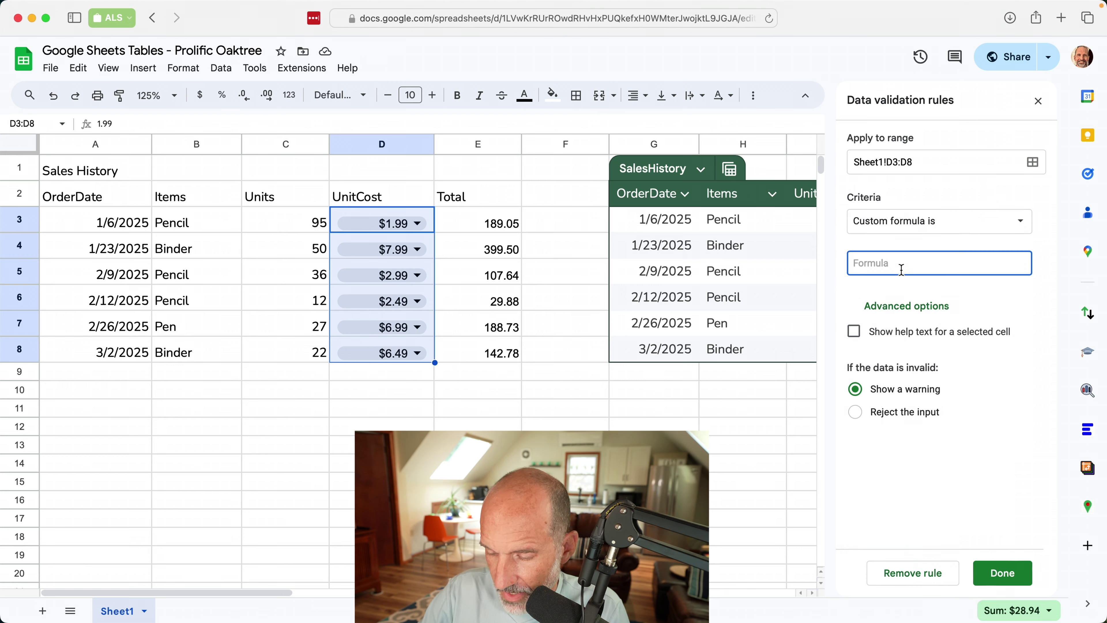
pyautogui.write('=isnumber(')
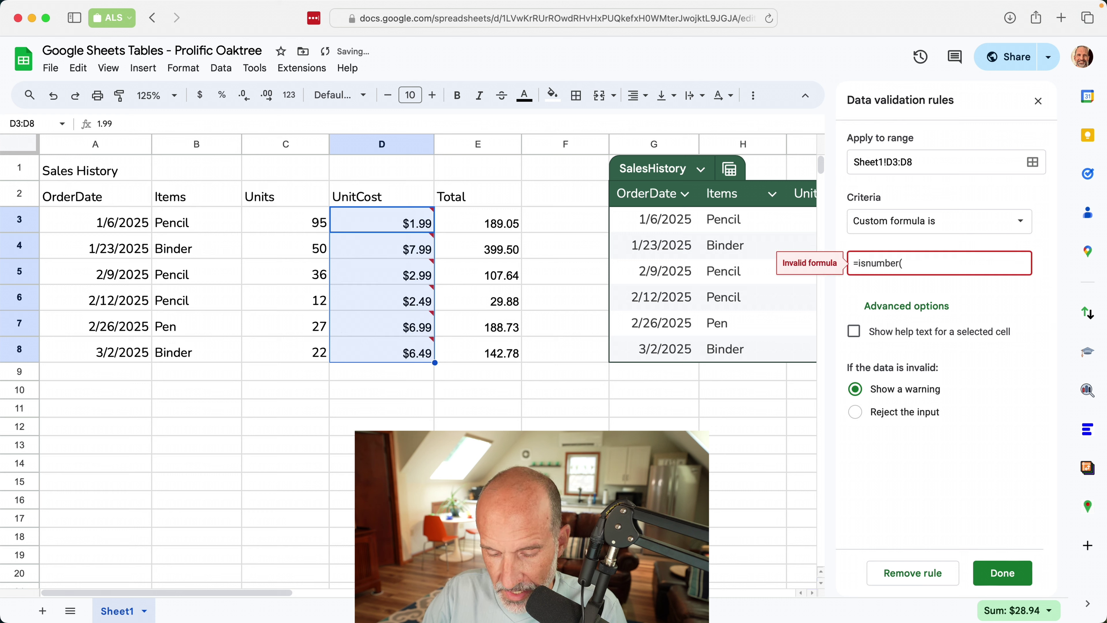
pyautogui.write('d3)')
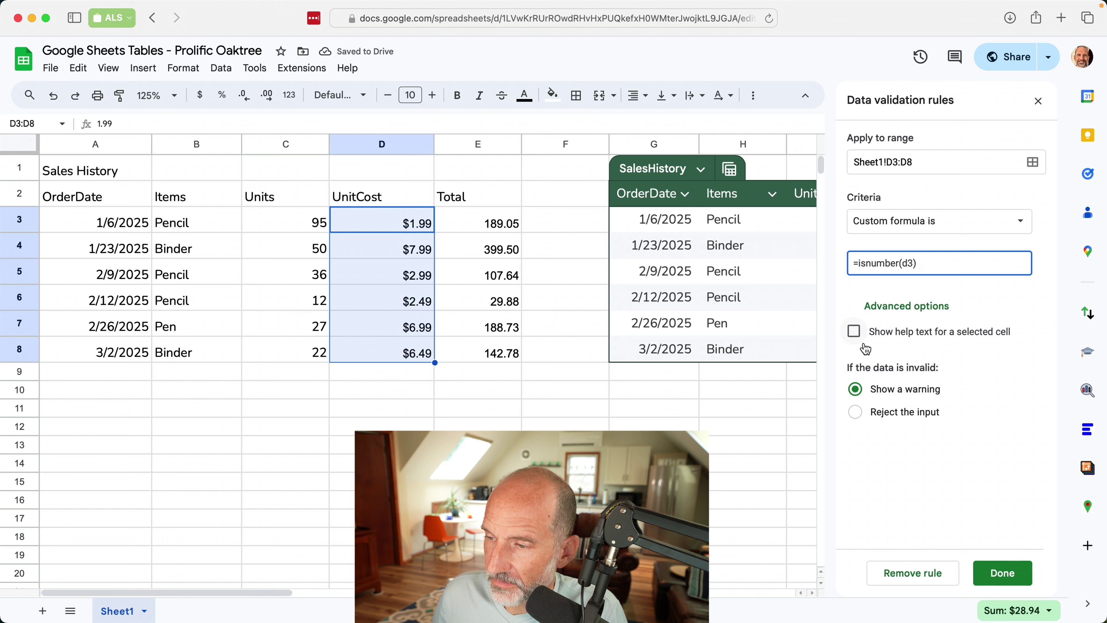
pyautogui.click(997, 576)
# Test the validation rule by entering "seven ninety nine" in cell D4, and close the validation rules.
pyautogui.click(400, 259)
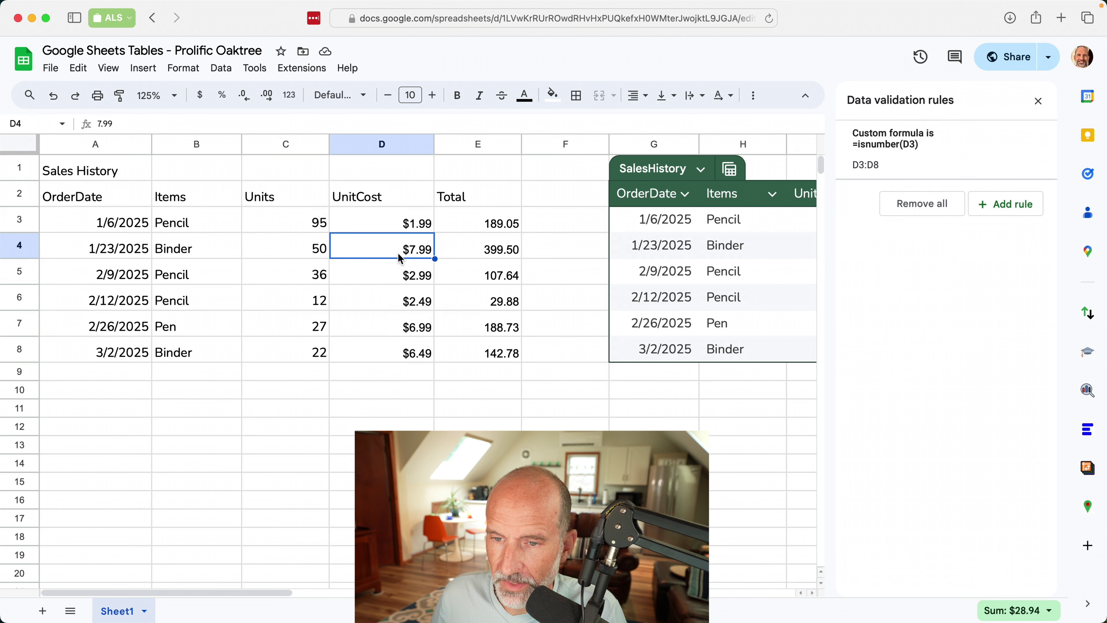
pyautogui.write('seven nin')
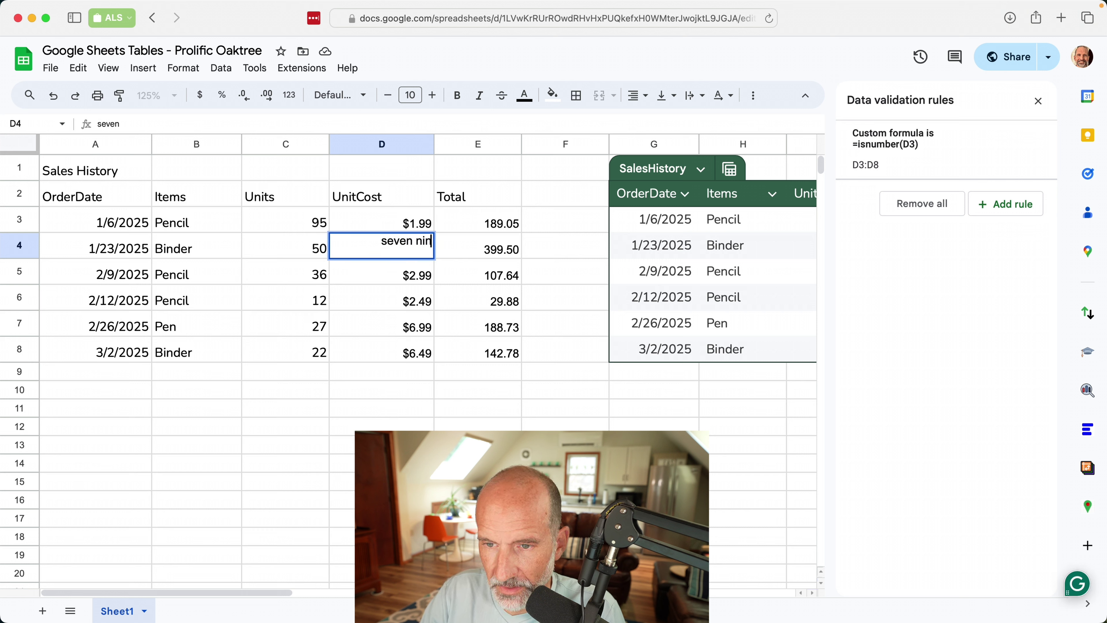
pyautogui.write('ety nine')
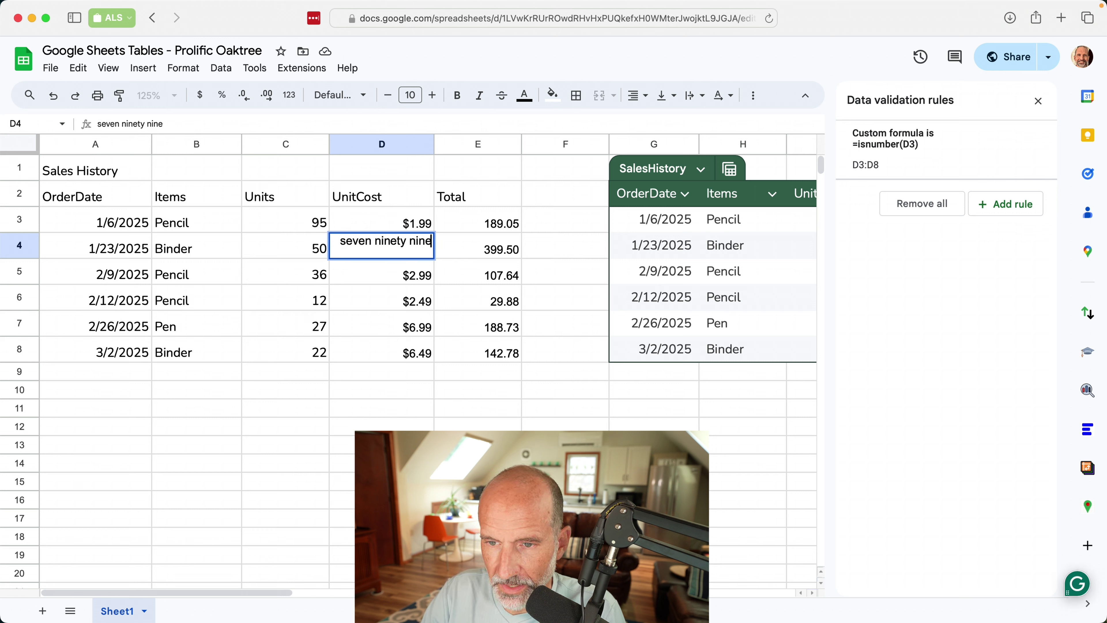
pyautogui.press('Return')
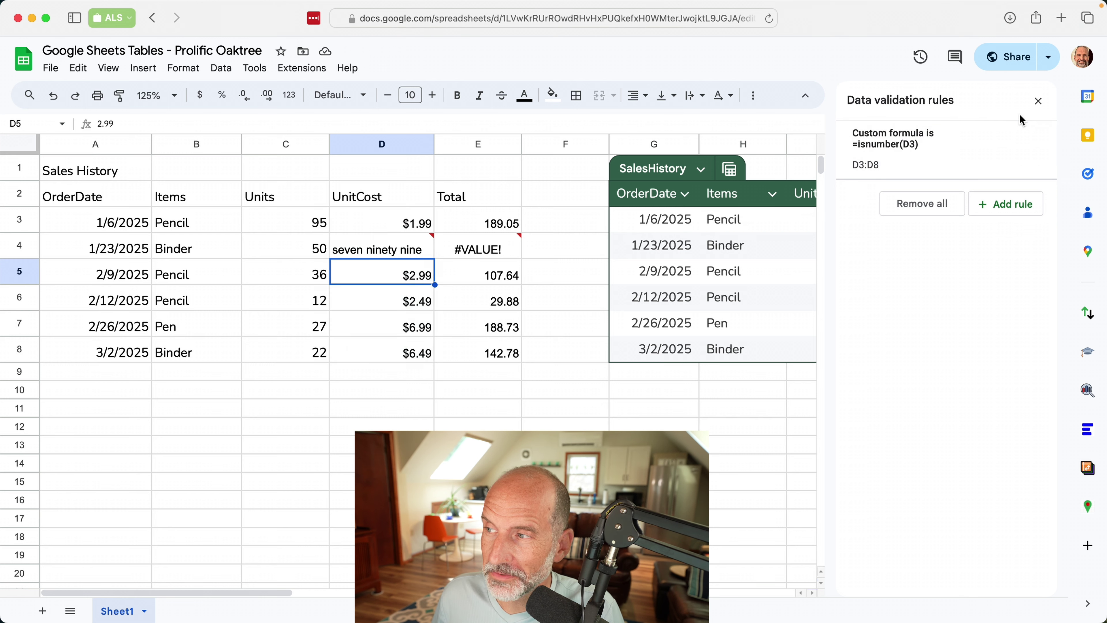
pyautogui.click(1038, 102)
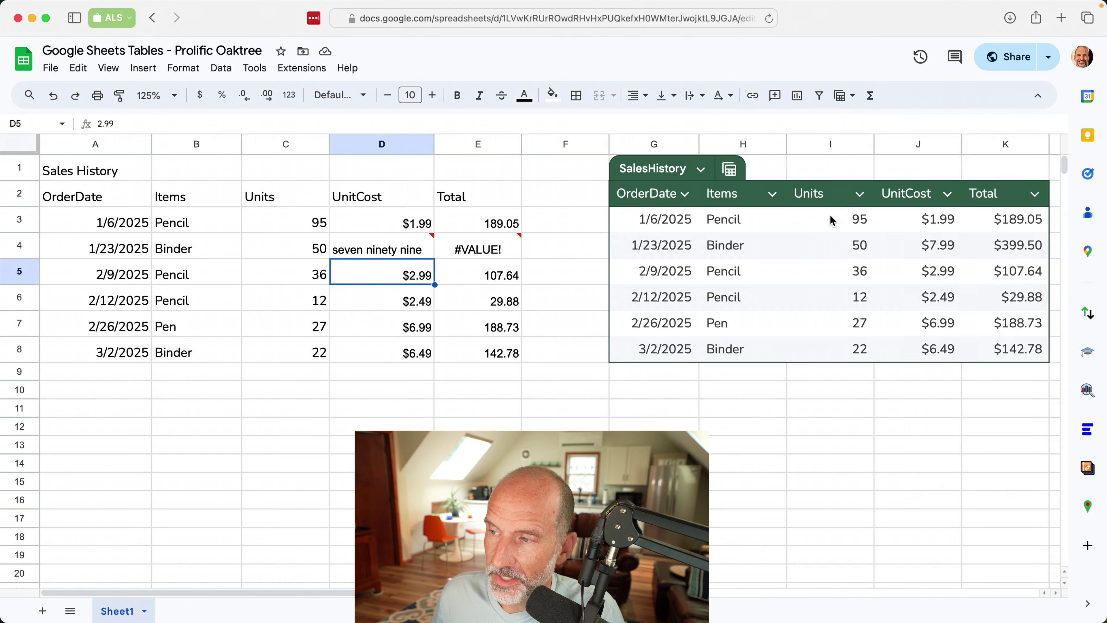
# Set the column type of UnitCost in the SalesHistory table to Currency.
pyautogui.click(920, 204)
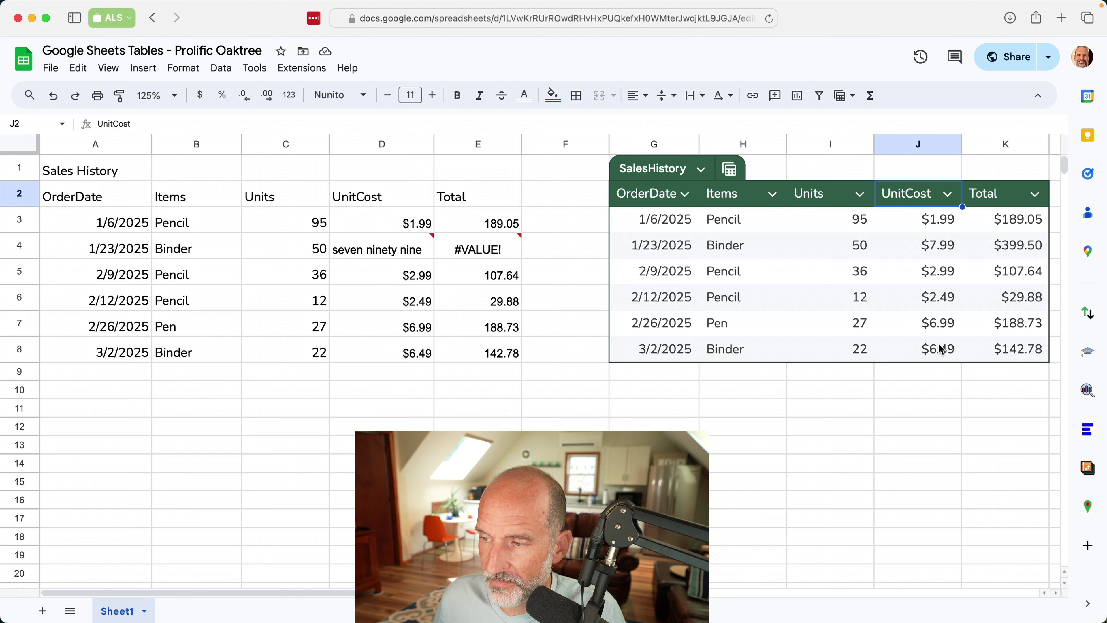
pyautogui.click(949, 194)
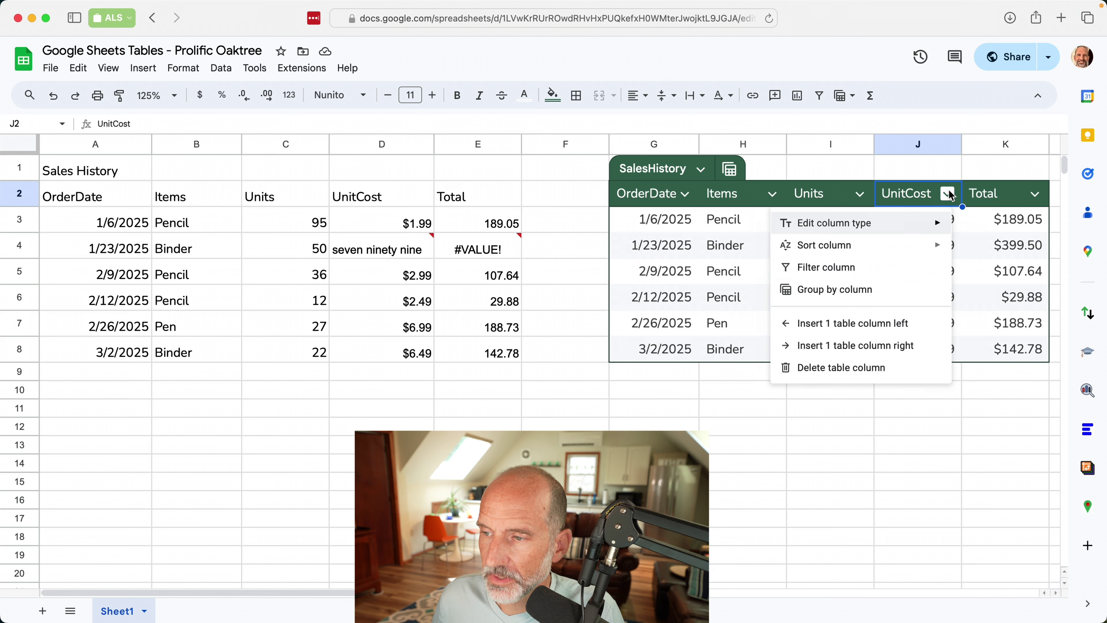
pyautogui.moveTo(932, 220)
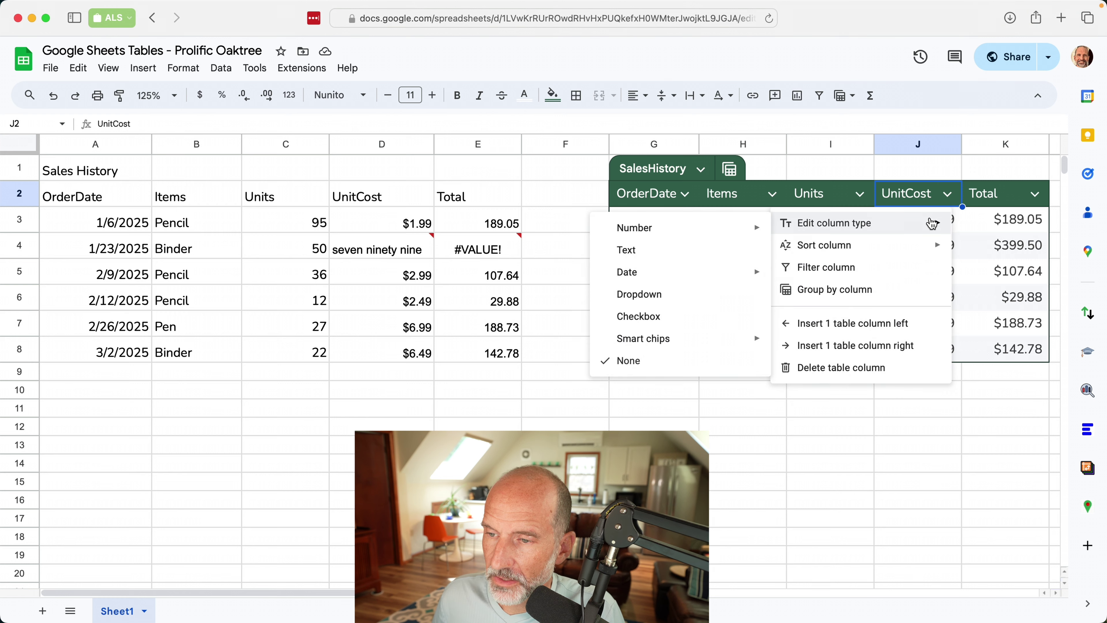
pyautogui.moveTo(749, 227)
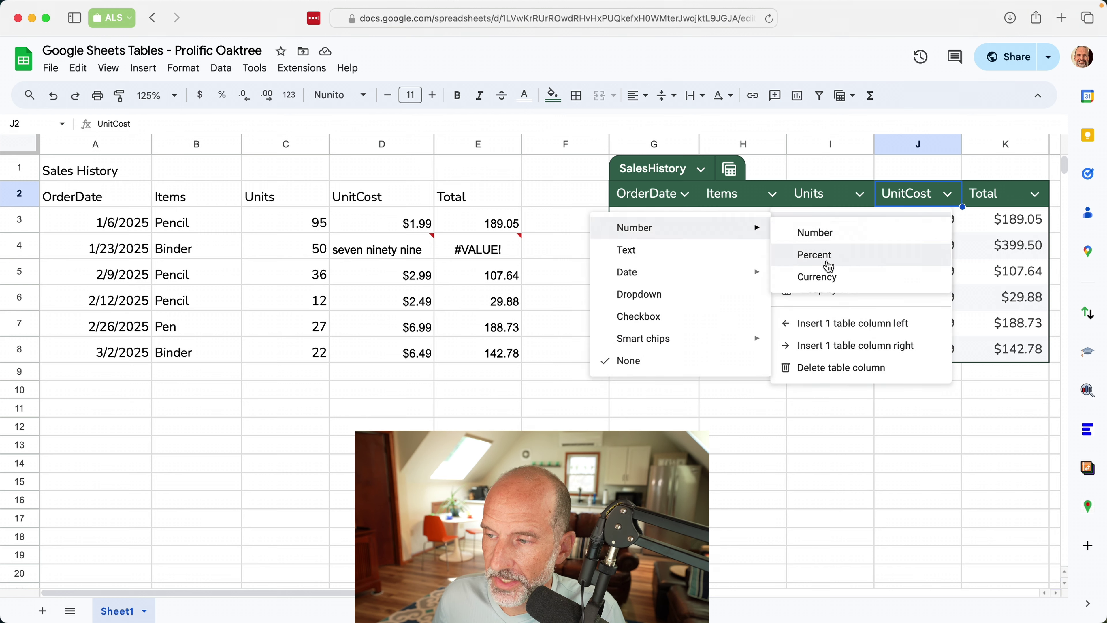
pyautogui.click(835, 274)
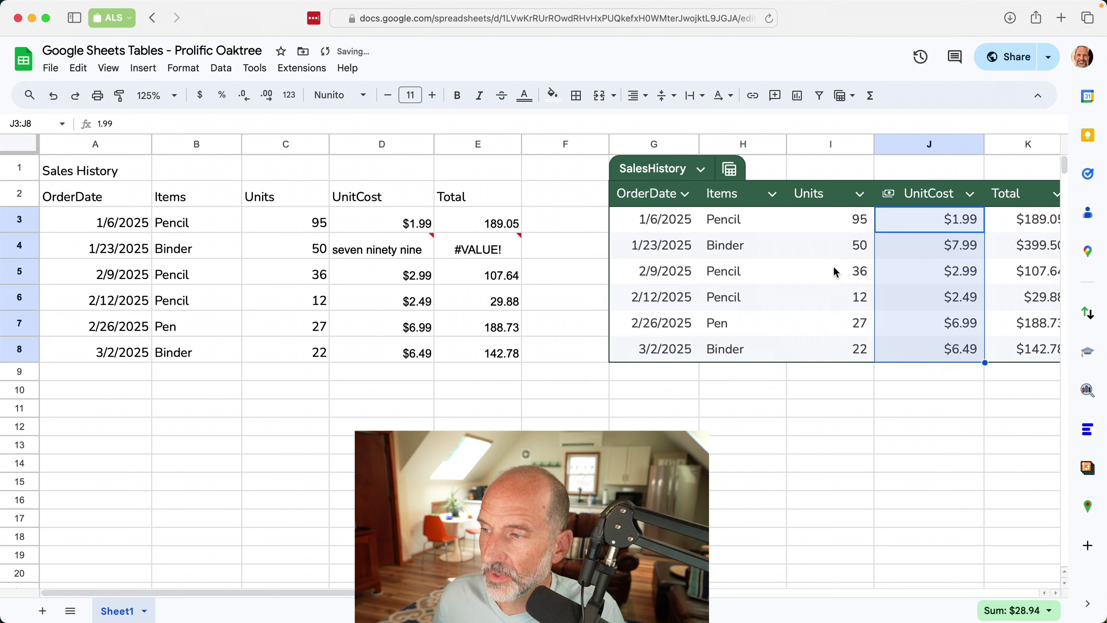
# Test the currency column type by entering "seven" in cell J4 of the SalesHistory table, and replace it with 7.99.
pyautogui.click(936, 226)
pyautogui.click(929, 249)
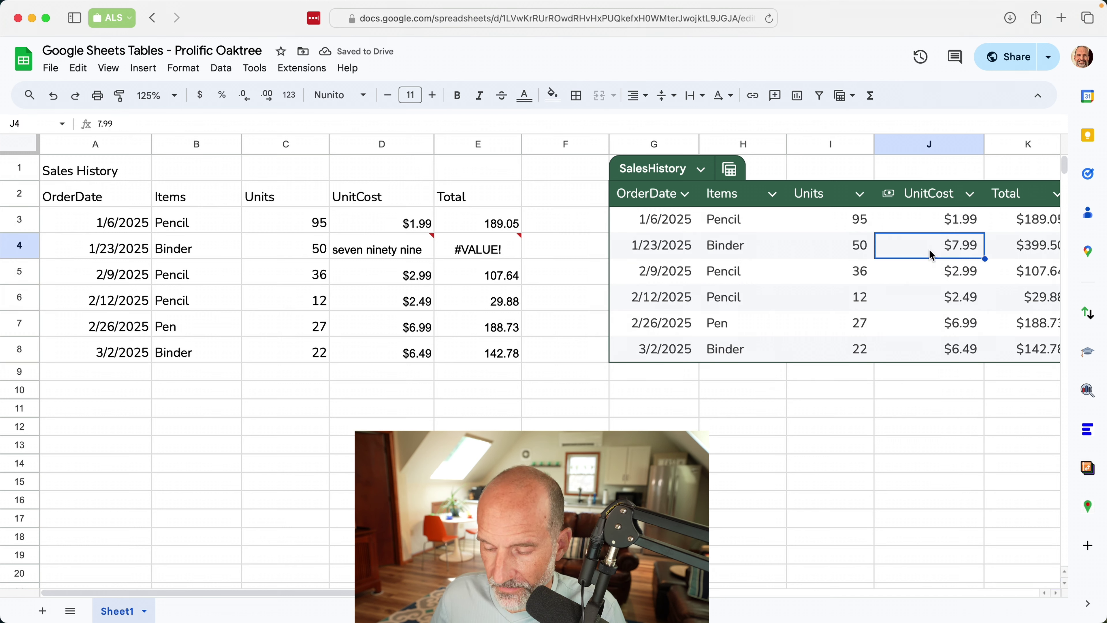
pyautogui.write('seven')
pyautogui.press('Return')
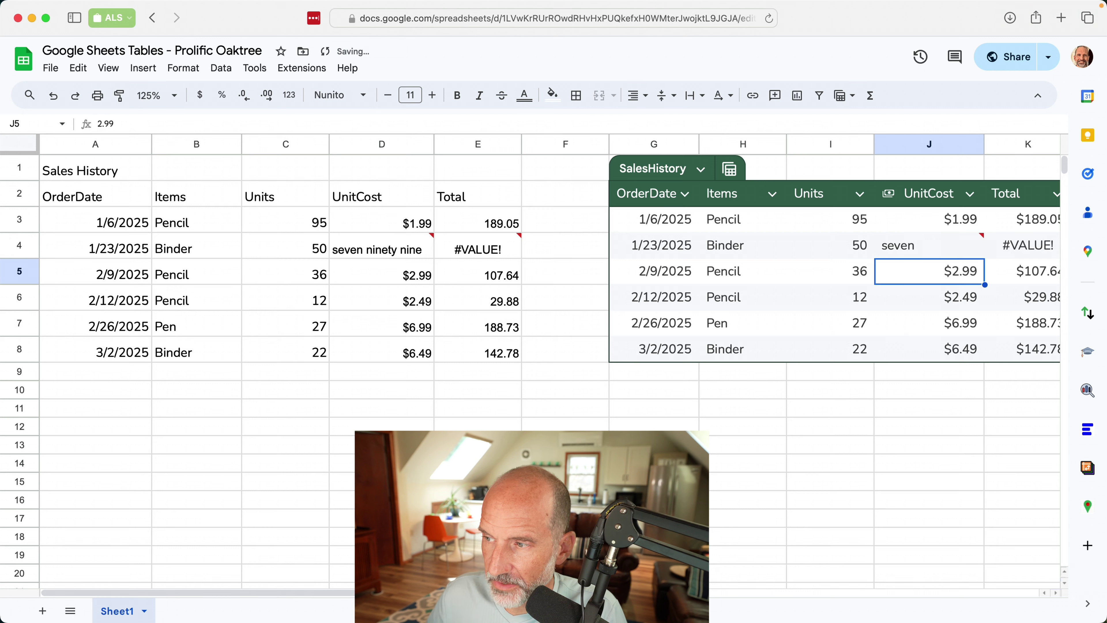
pyautogui.moveTo(917, 242)
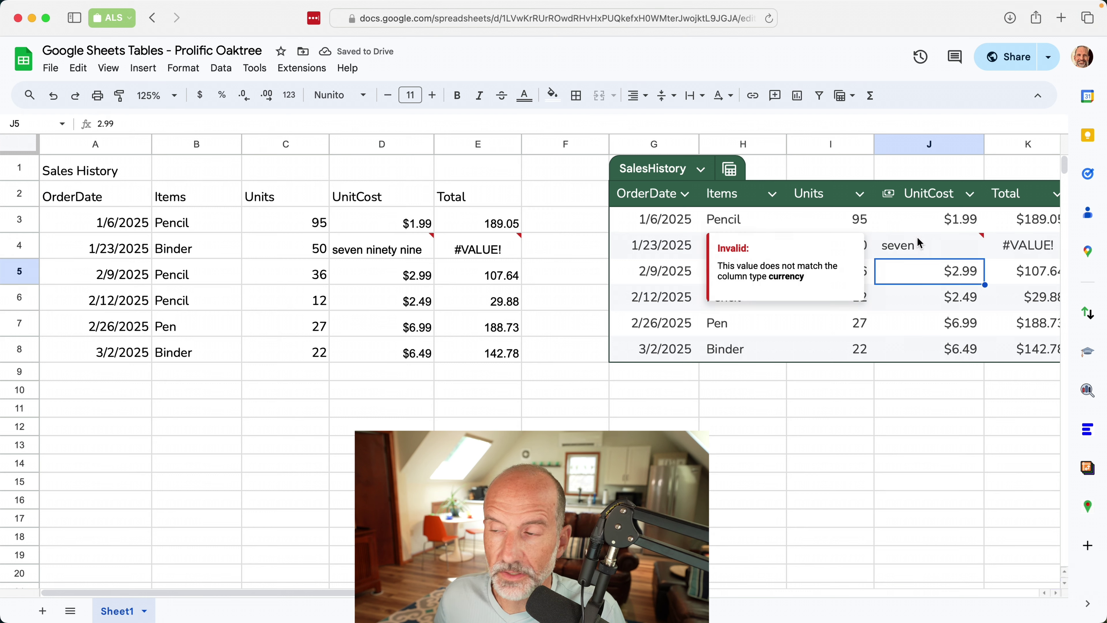
pyautogui.click(929, 244)
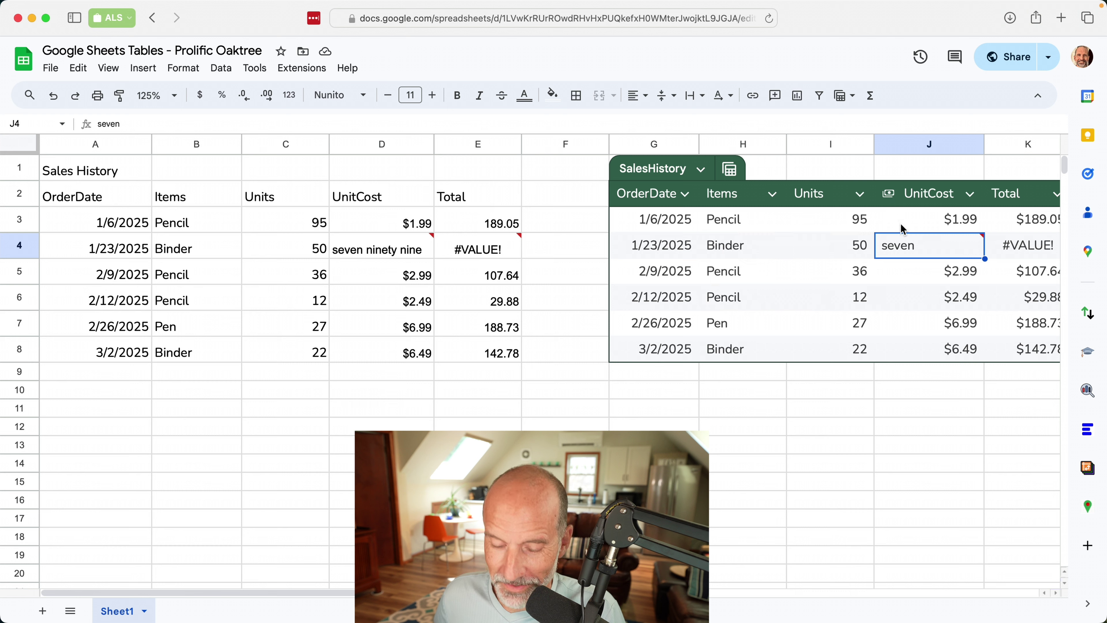
pyautogui.write('7.99')
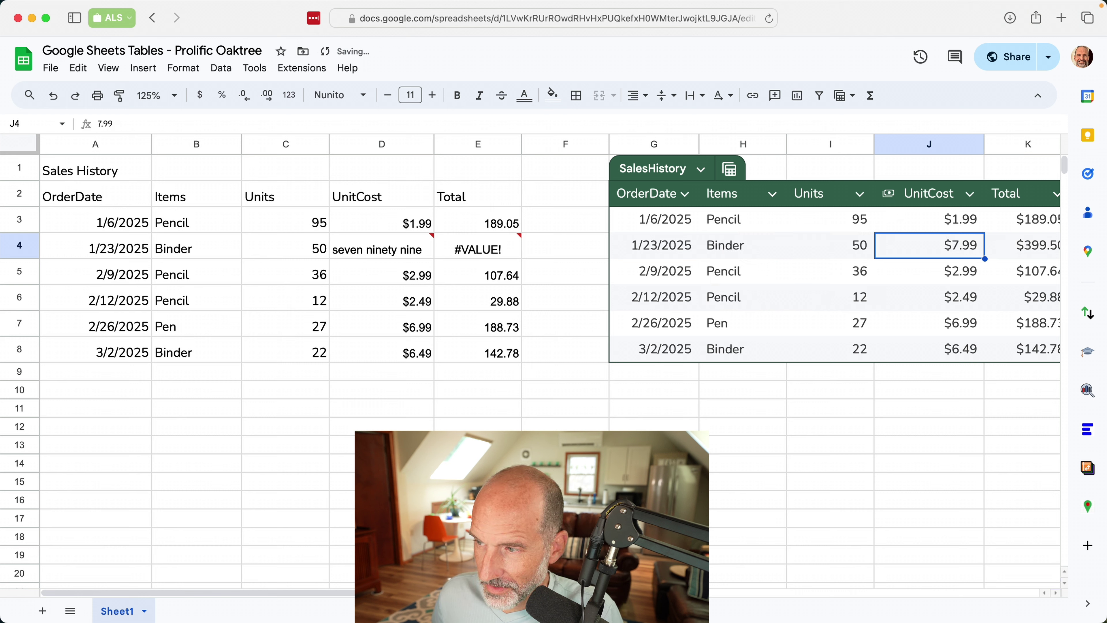
# Undo the Currency type change on the SalesHistory UnitCost column and the "seven ninety nine" entry in cell D4.
pyautogui.click(368, 258)
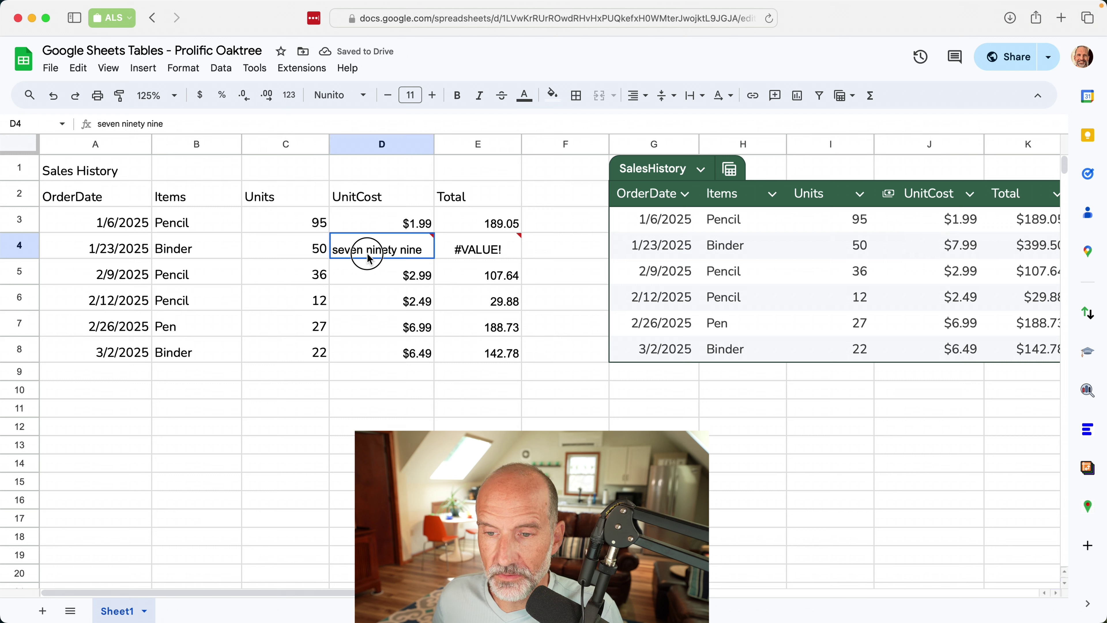
pyautogui.press('super+z')
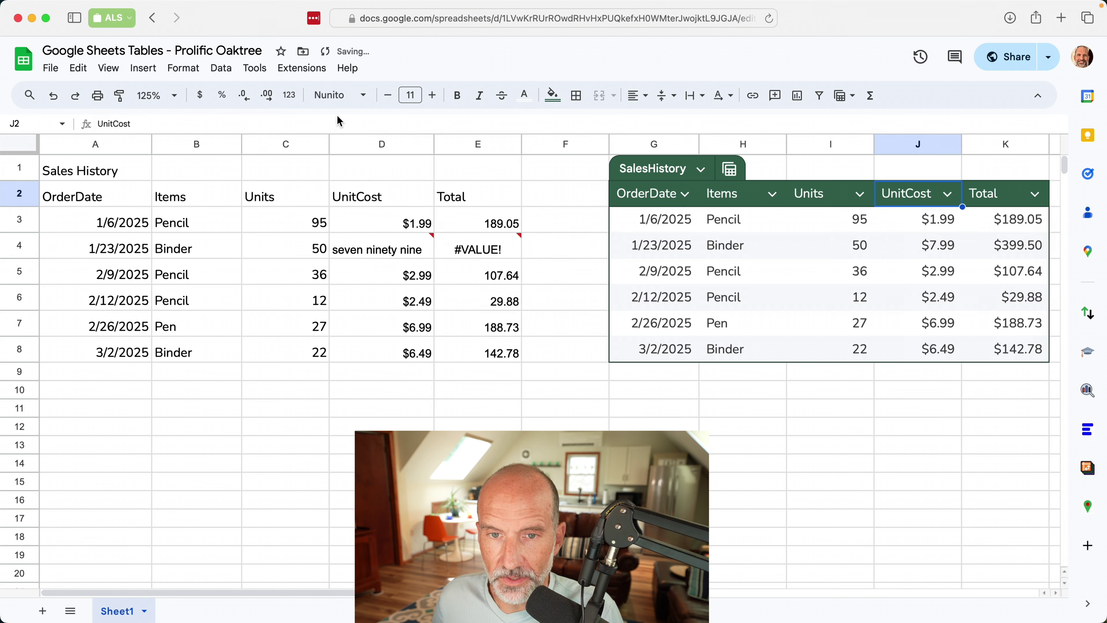
pyautogui.click(53, 96)
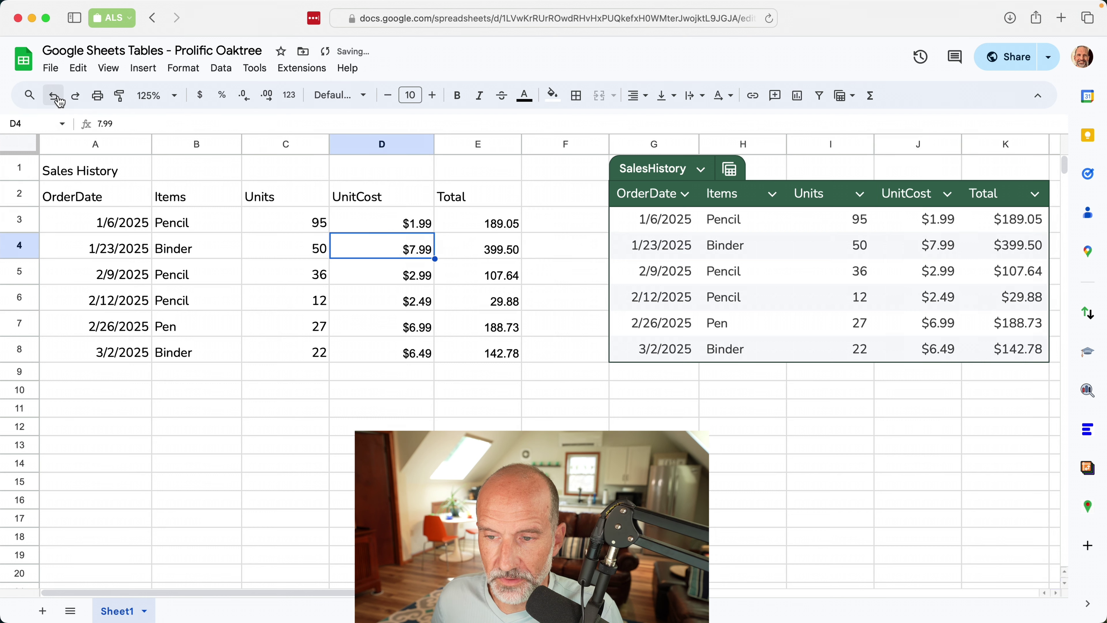
pyautogui.click(294, 199)
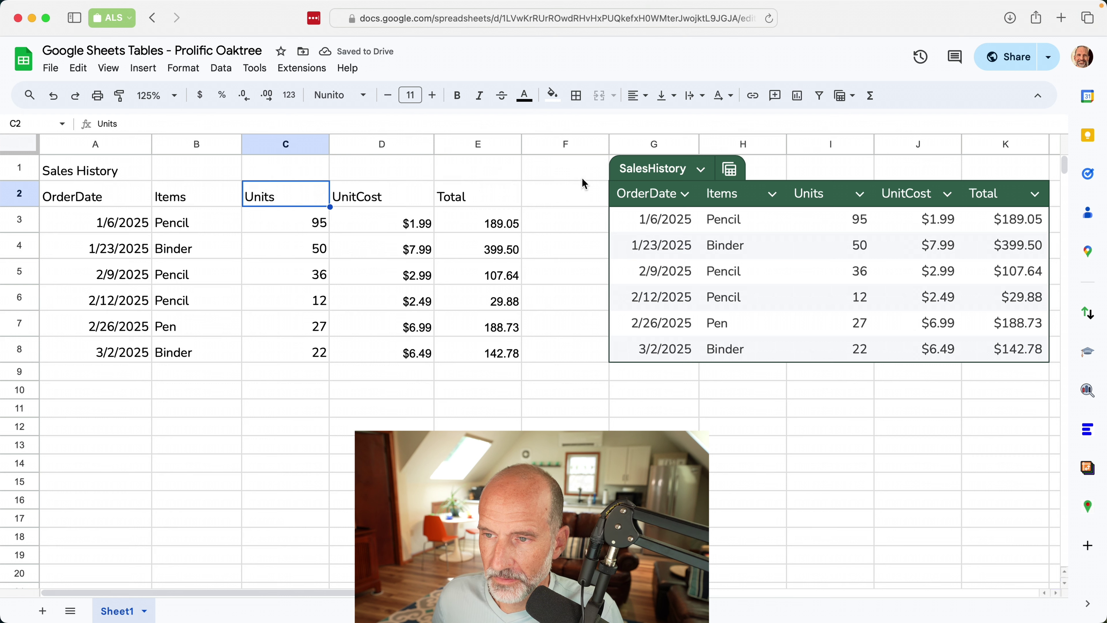
# Narrow the empty column F between the plain range and the SalesHistory table.
pyautogui.moveTo(609, 147); pyautogui.dragTo(558, 146)
pyautogui.click(463, 387)
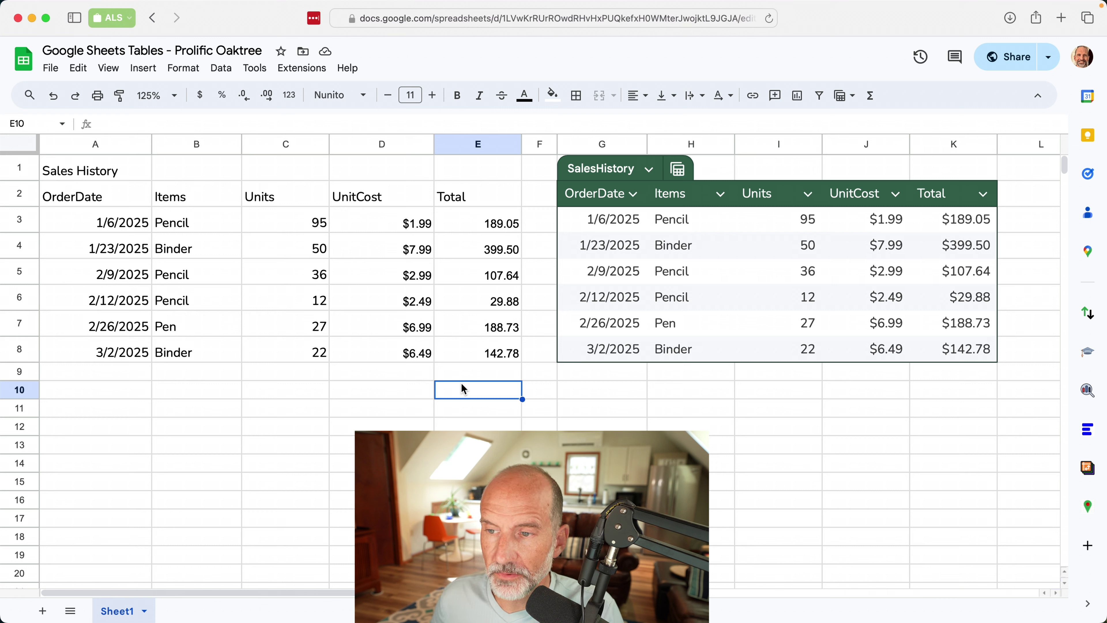
pyautogui.click(686, 249)
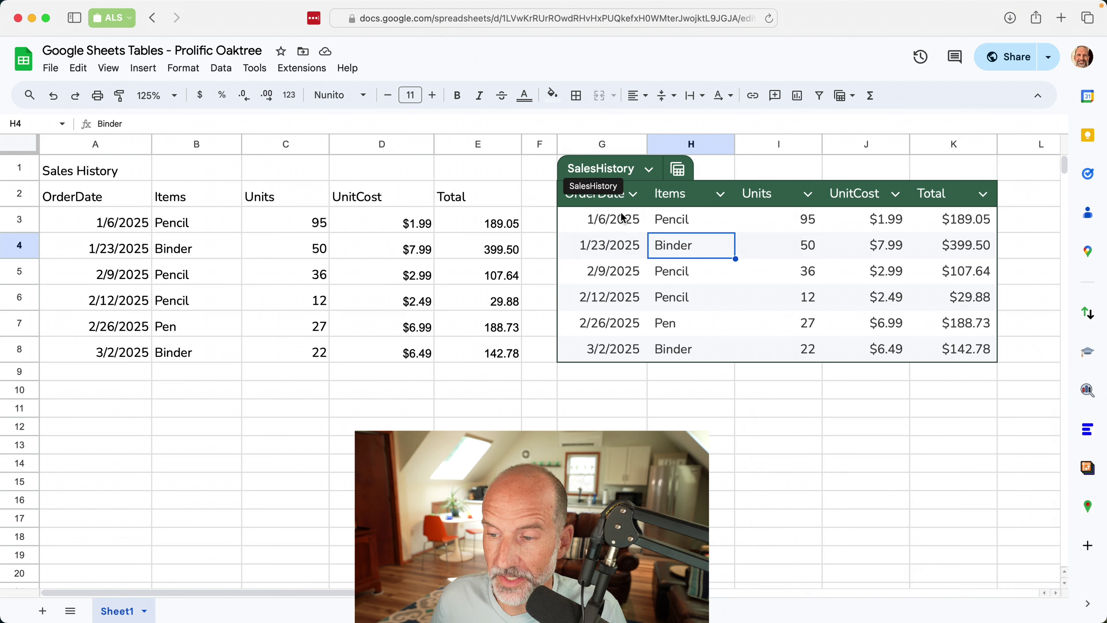
# Try referencing the table's Items column in cell G13 with the formula =SalesHistory[Items], and examine the result.
pyautogui.click(623, 450)
pyautogui.write('=')
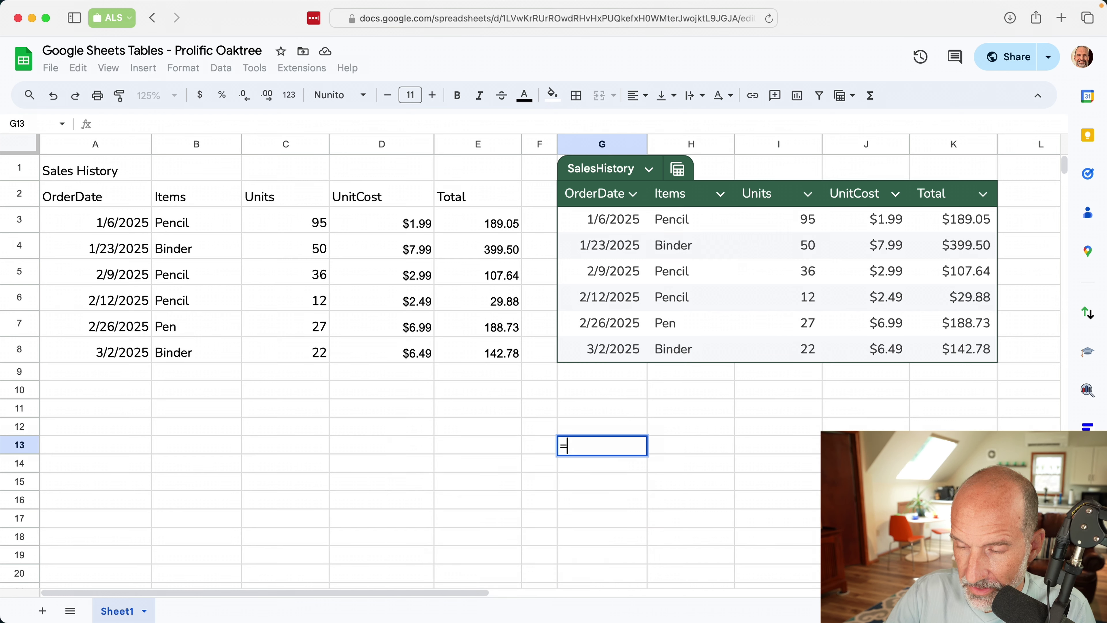
pyautogui.write('sal')
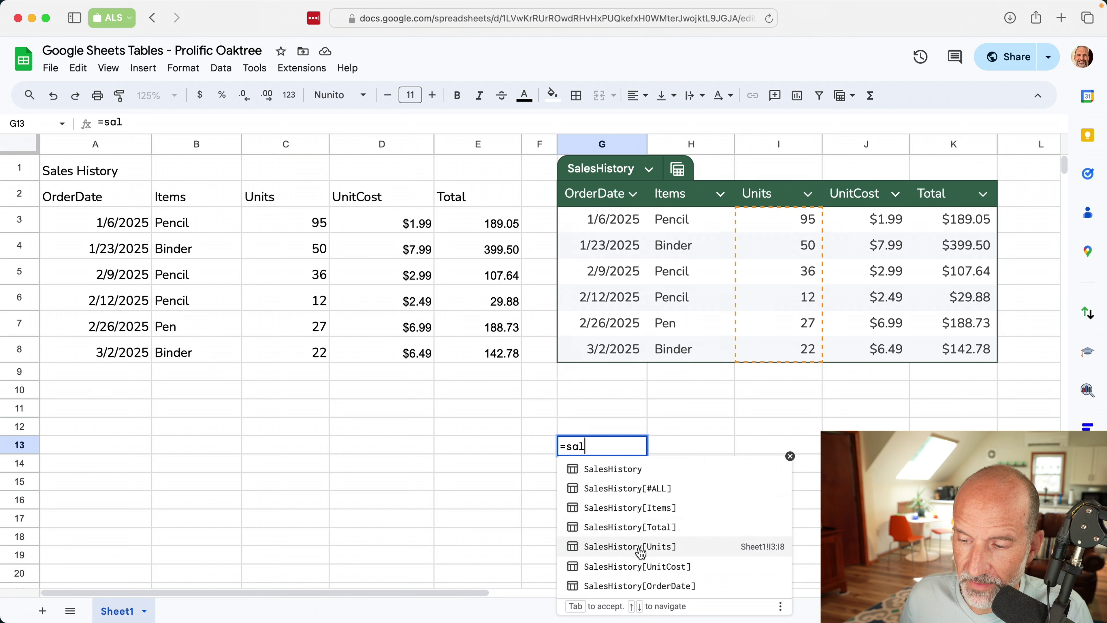
pyautogui.click(630, 508)
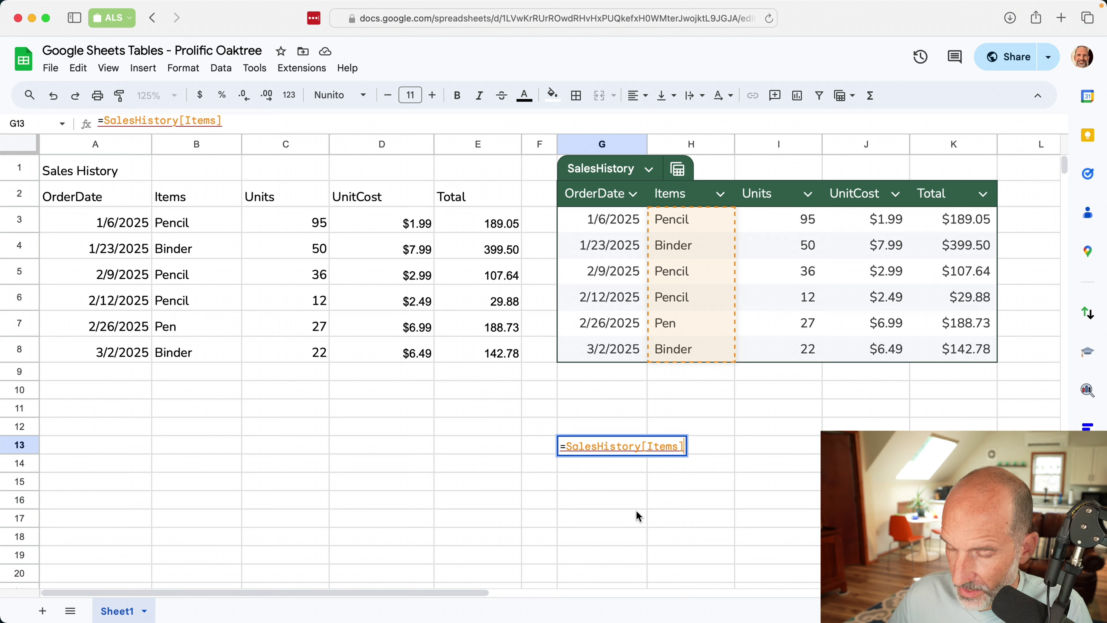
pyautogui.press('Return')
pyautogui.moveTo(630, 440)
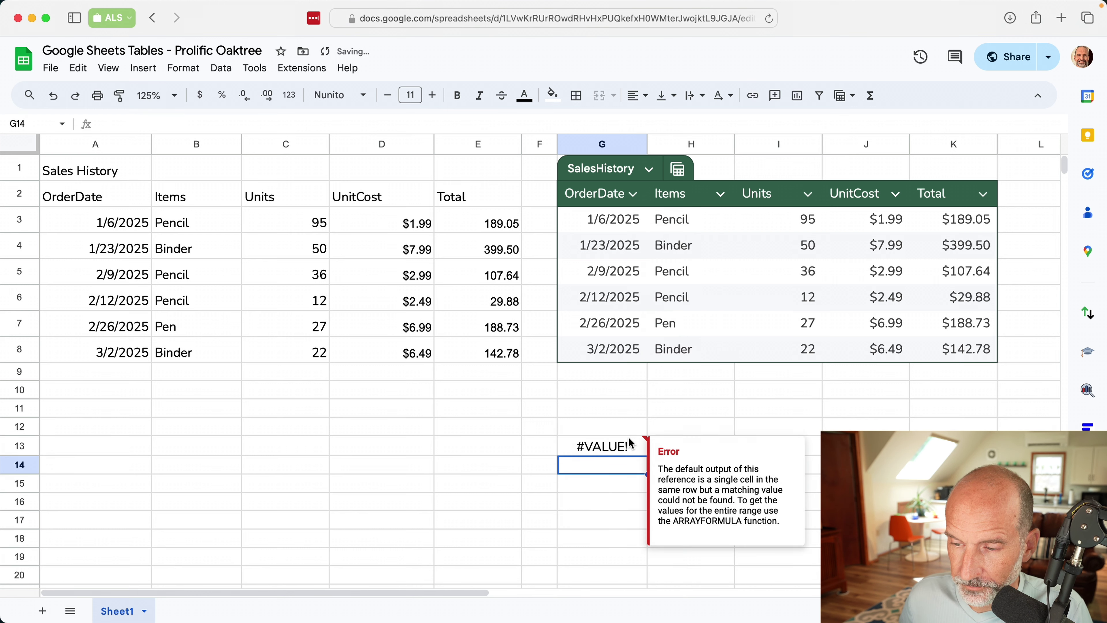
pyautogui.click(630, 442)
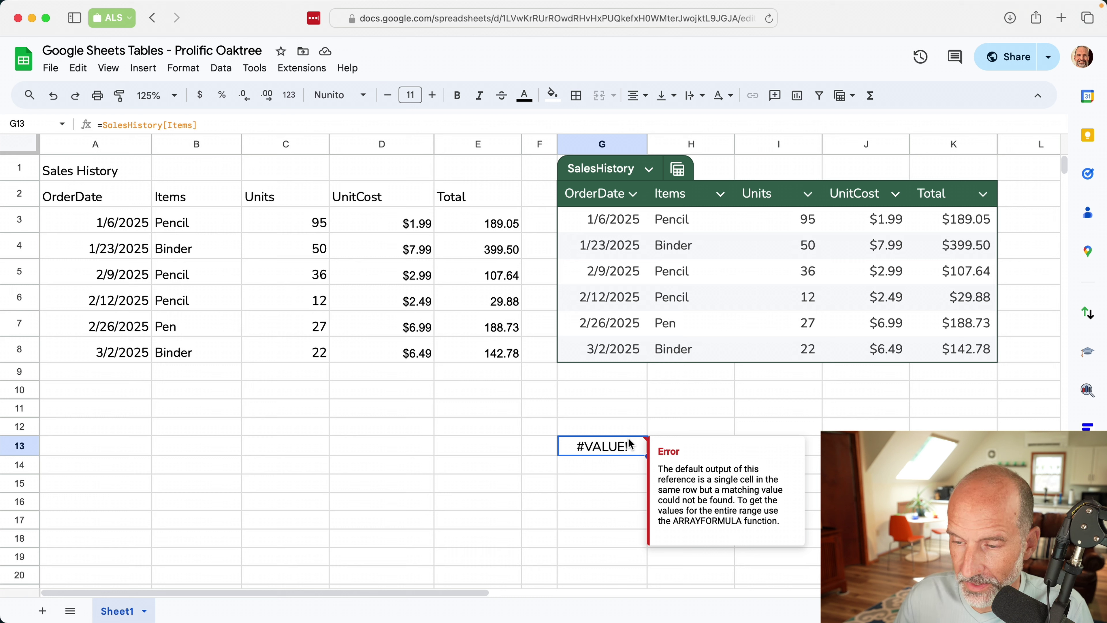
# Change the formula in cell G13 to =SUM(SalesHistory[Units]) and review its table reference.
pyautogui.doubleClick(605, 444)
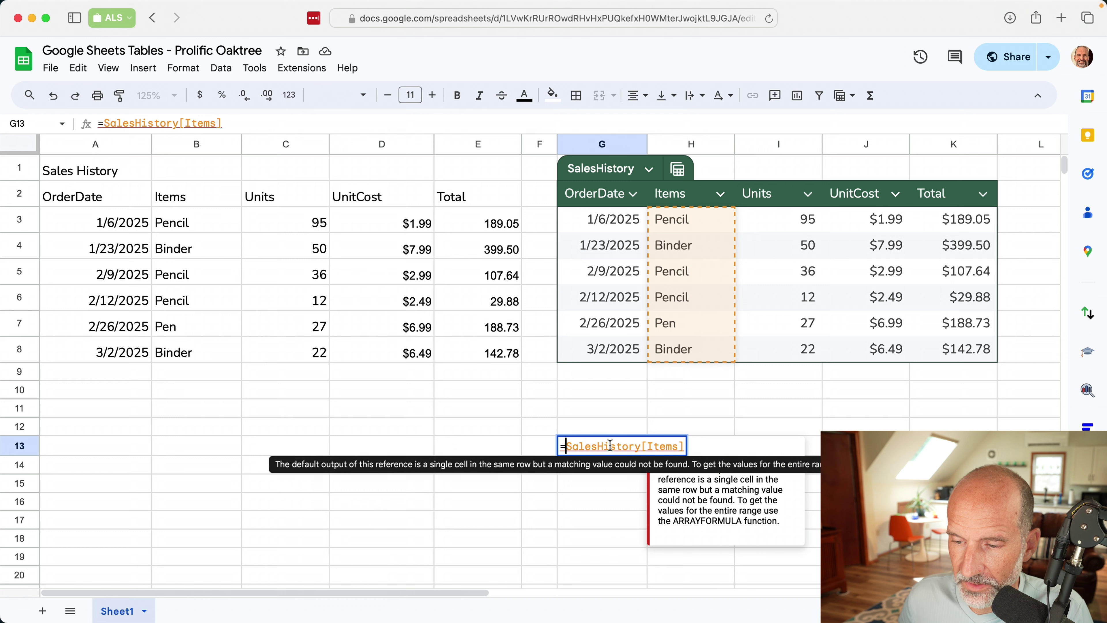
pyautogui.doubleClick(666, 446)
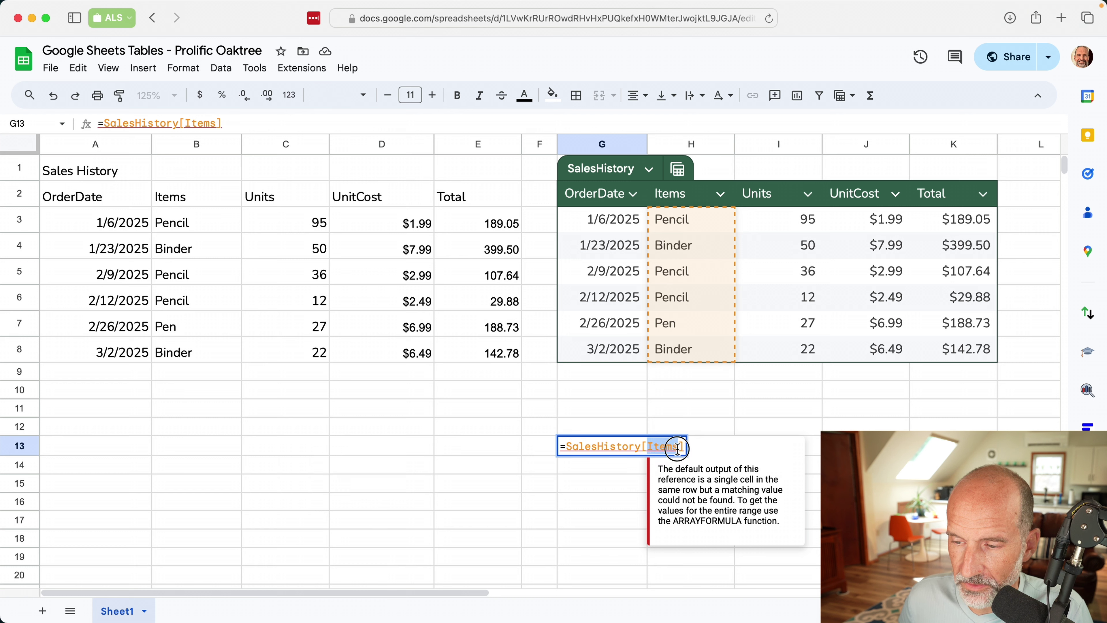
pyautogui.write('Units')
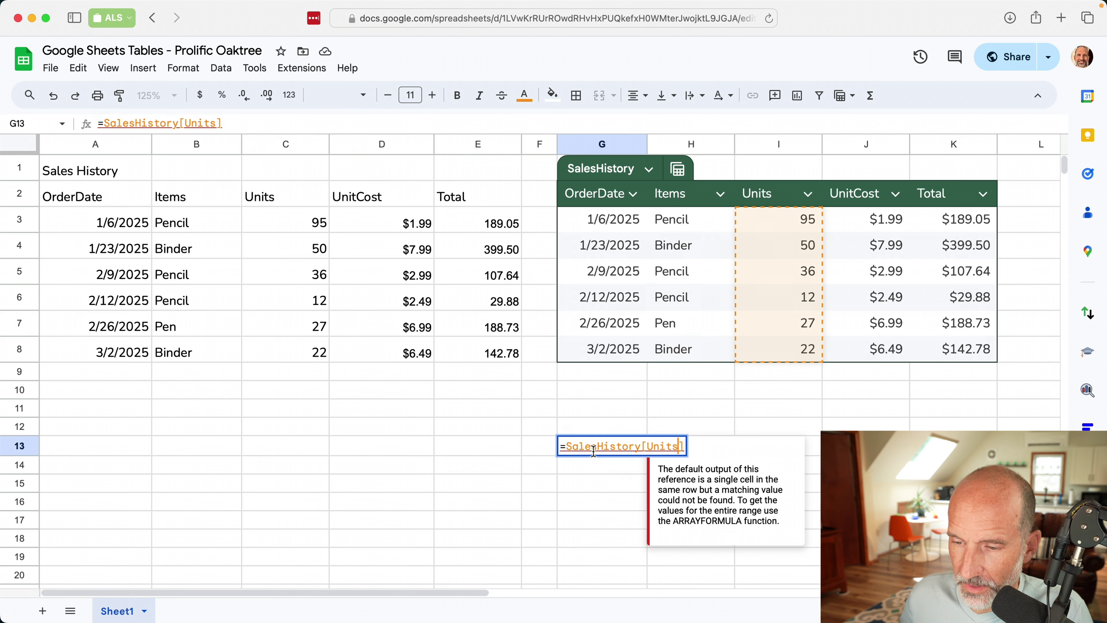
pyautogui.write('sum')
pyautogui.press('BackSpace')
pyautogui.press('BackSpace')
pyautogui.press('BackSpace')
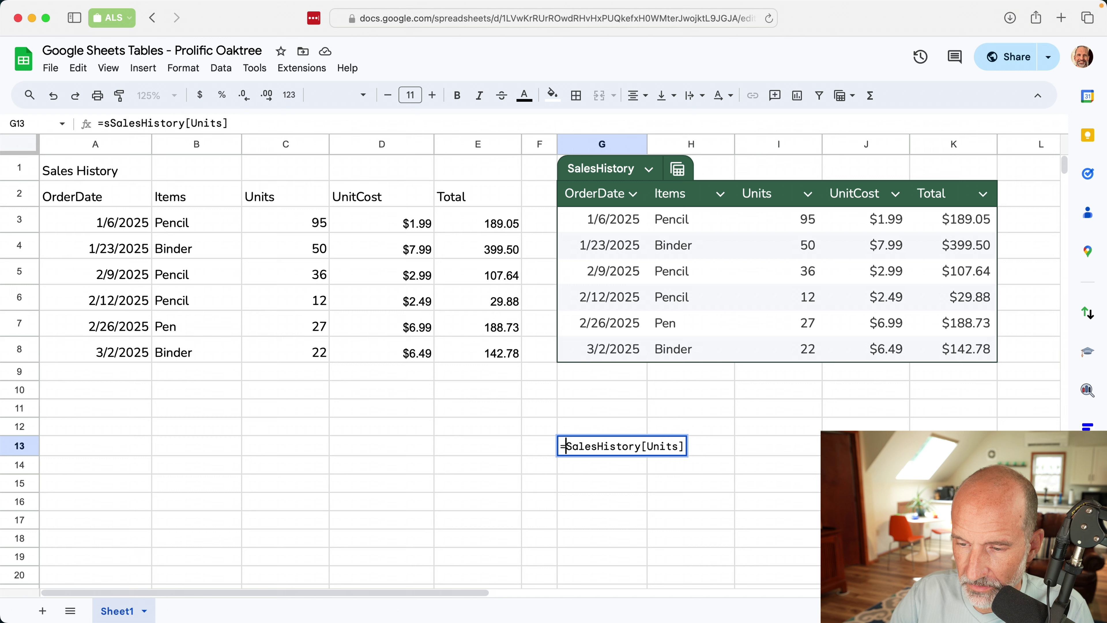
pyautogui.write('SUM')
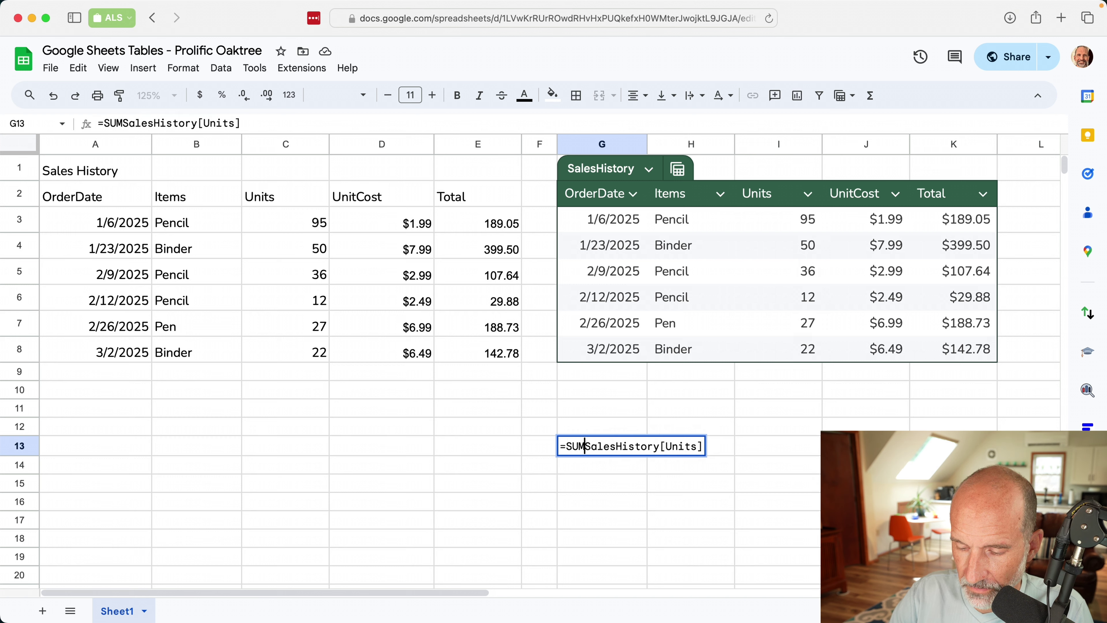
pyautogui.write('(')
pyautogui.press('End')
pyautogui.write(')')
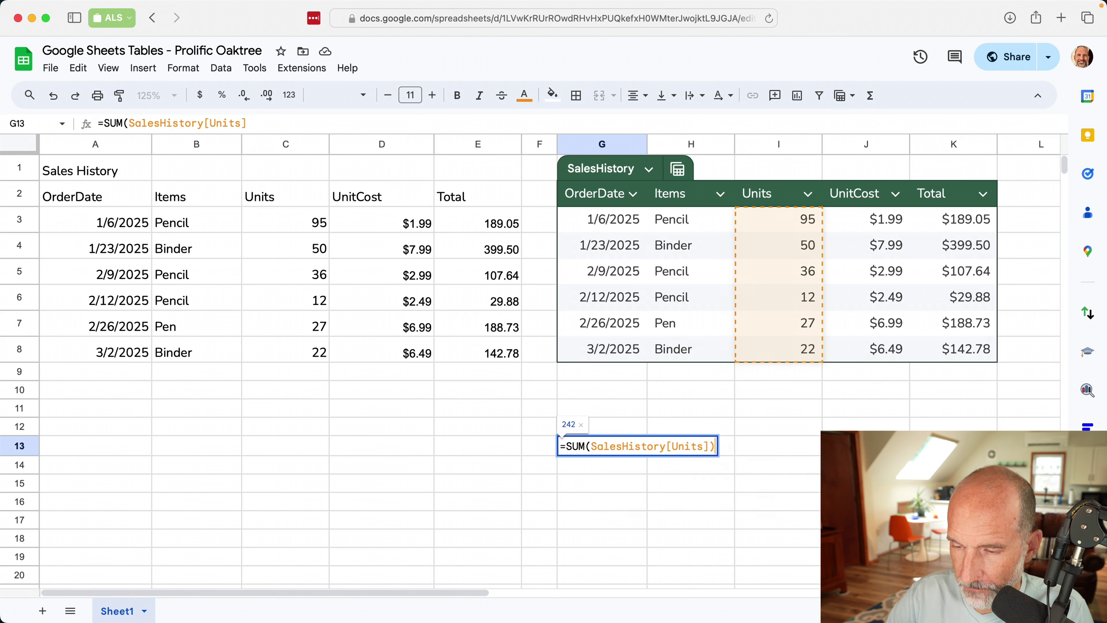
pyautogui.press('Return')
pyautogui.click(599, 443)
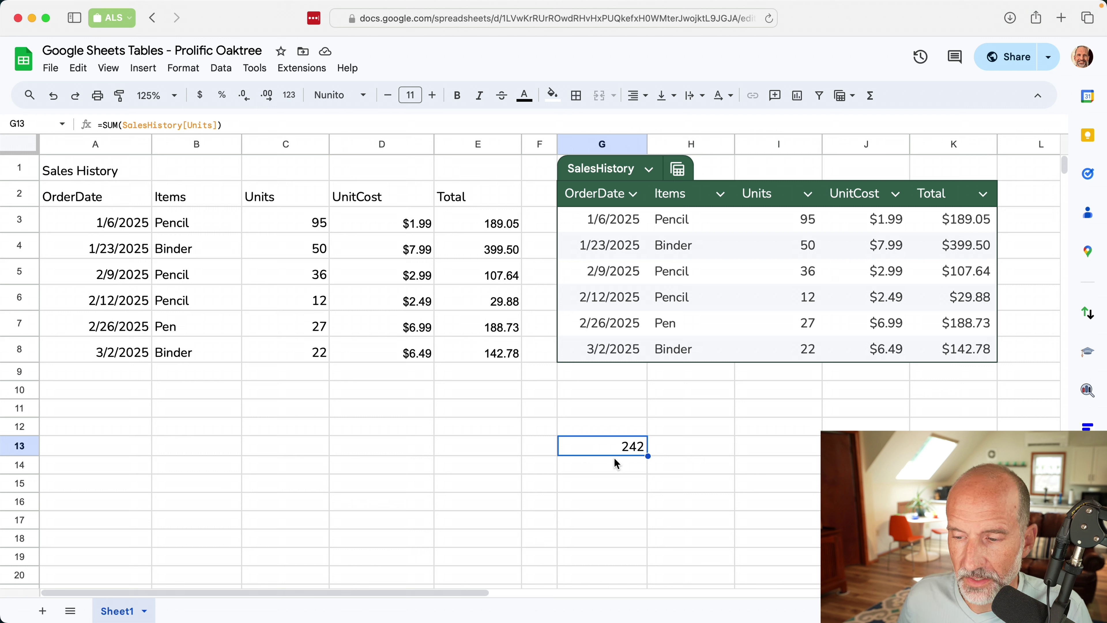
pyautogui.doubleClick(613, 447)
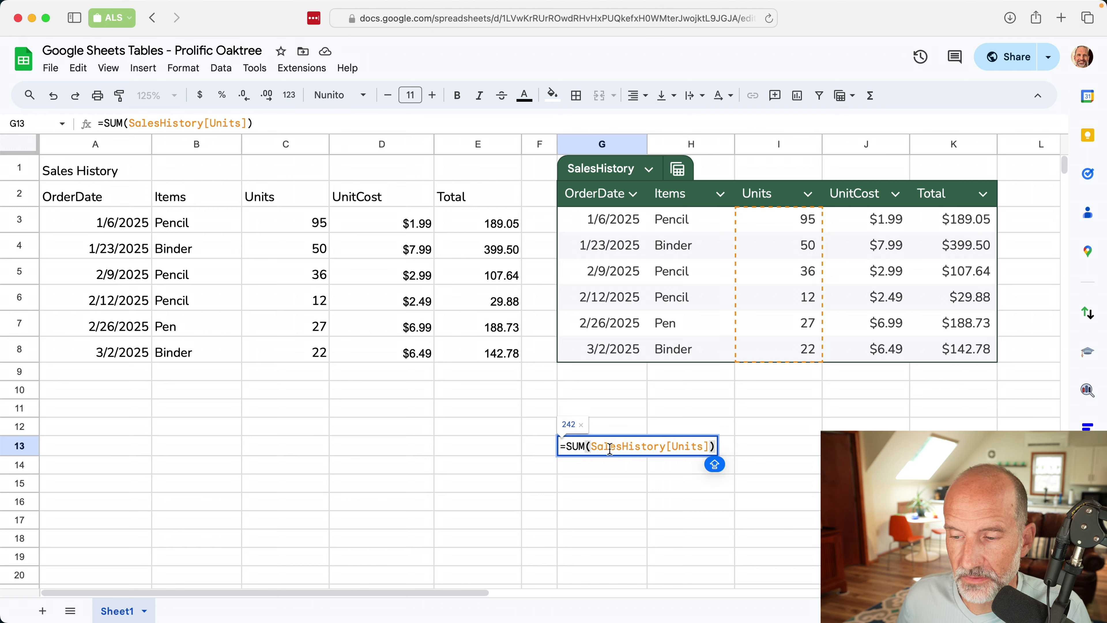
pyautogui.press('Escape')
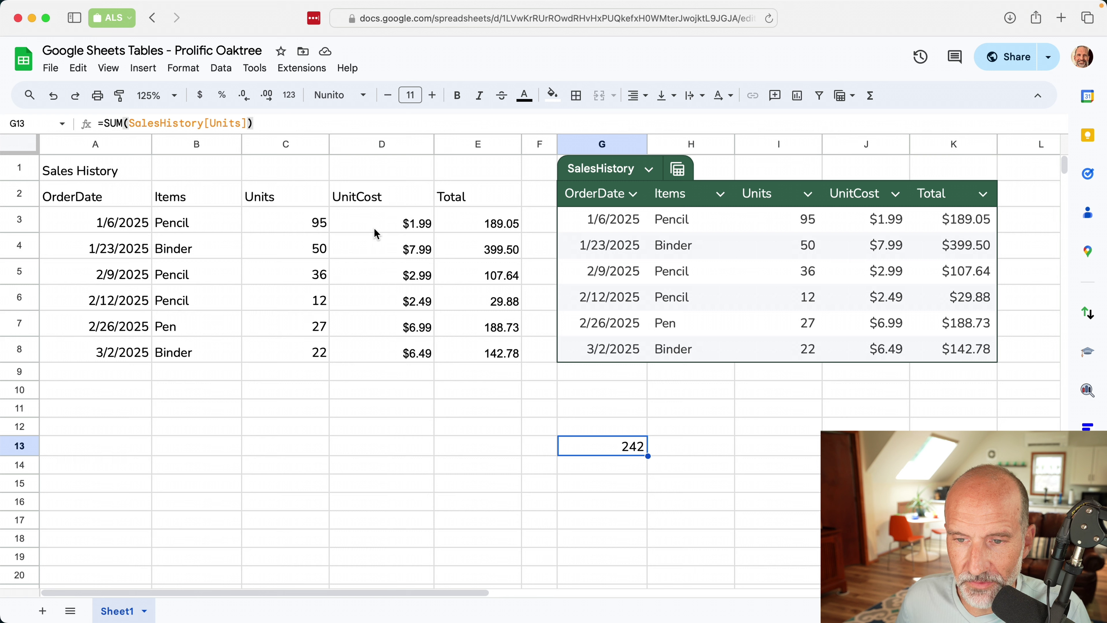
# Define a named range Unit_Cost for the plain range's cells D3:D8, and close the named ranges.
pyautogui.moveTo(375, 227); pyautogui.dragTo(380, 361)
pyautogui.rightClick(392, 273)
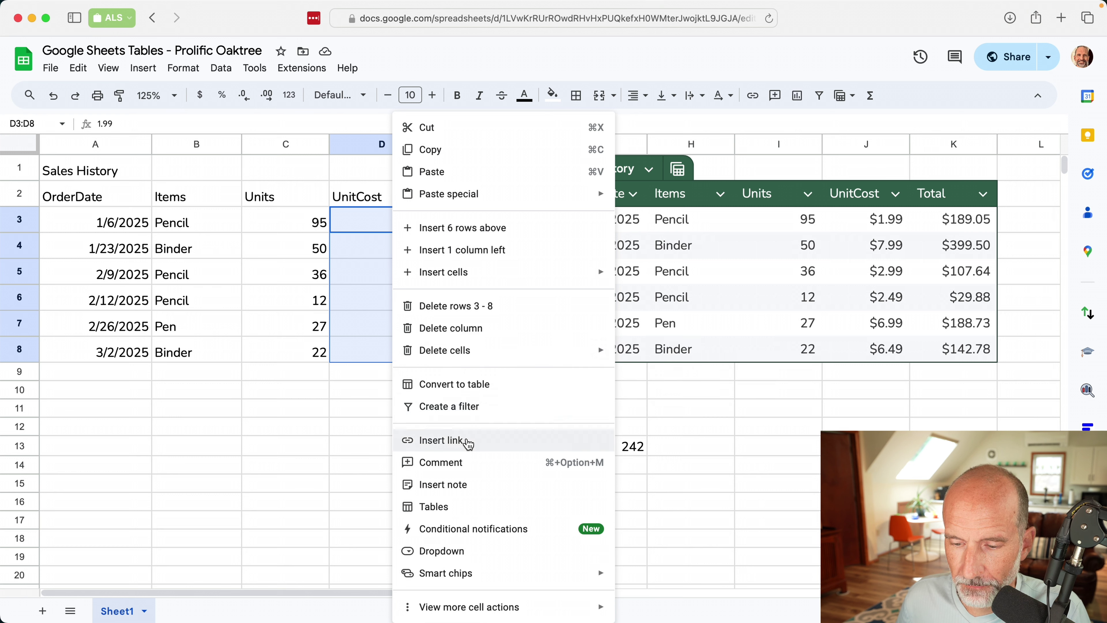
pyautogui.moveTo(462, 607)
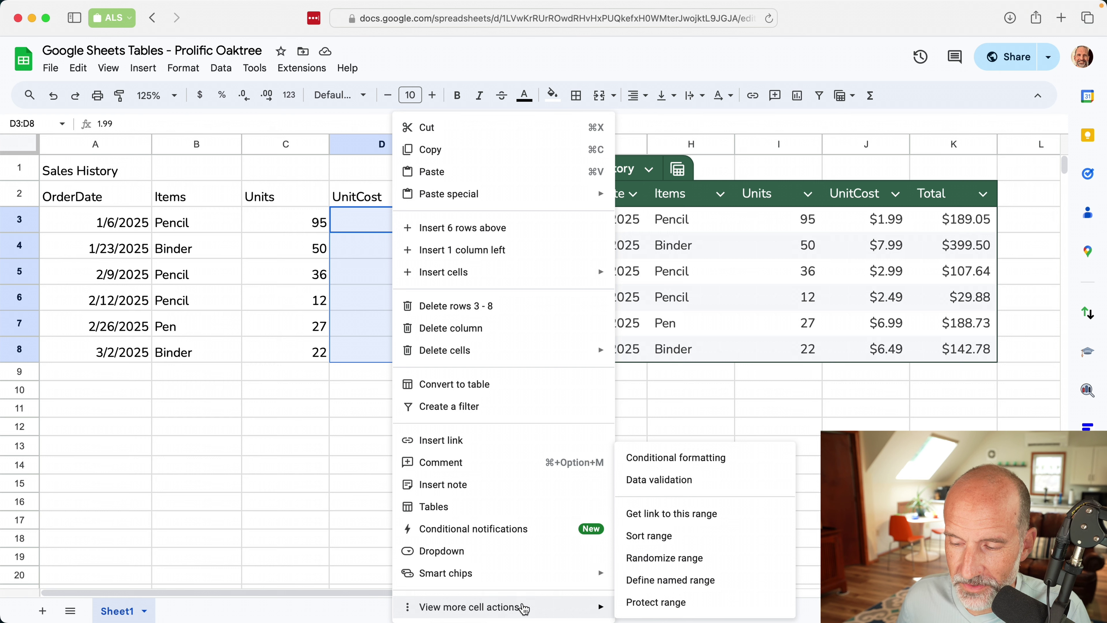
pyautogui.click(699, 579)
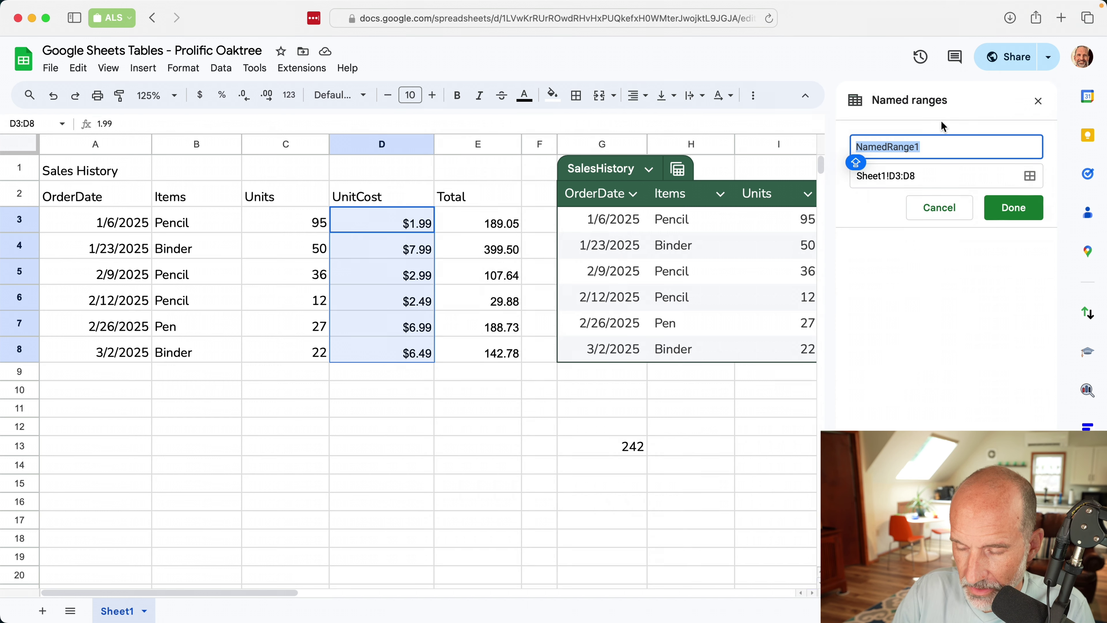
pyautogui.write('Uni')
pyautogui.press('BackSpace')
pyautogui.press('BackSpace')
pyautogui.write('uni')
pyautogui.press('BackSpace')
pyautogui.press('BackSpace')
pyautogui.press('BackSpace')
pyautogui.write('nu')
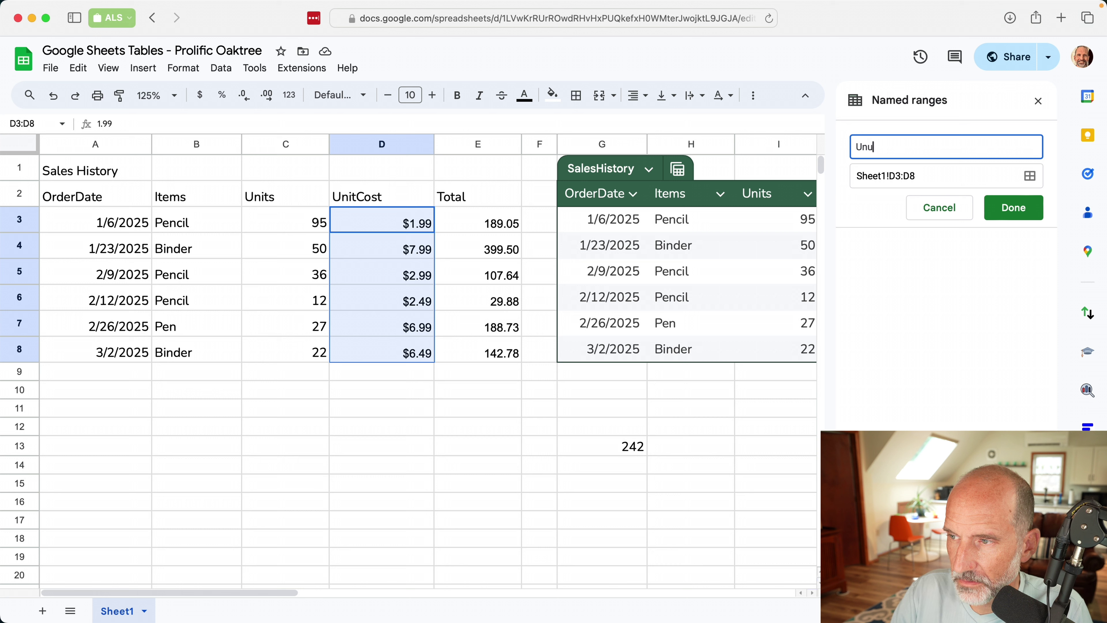
pyautogui.write('it_')
pyautogui.write('Ciost')
pyautogui.press('BackSpace')
pyautogui.press('BackSpace')
pyautogui.write('o')
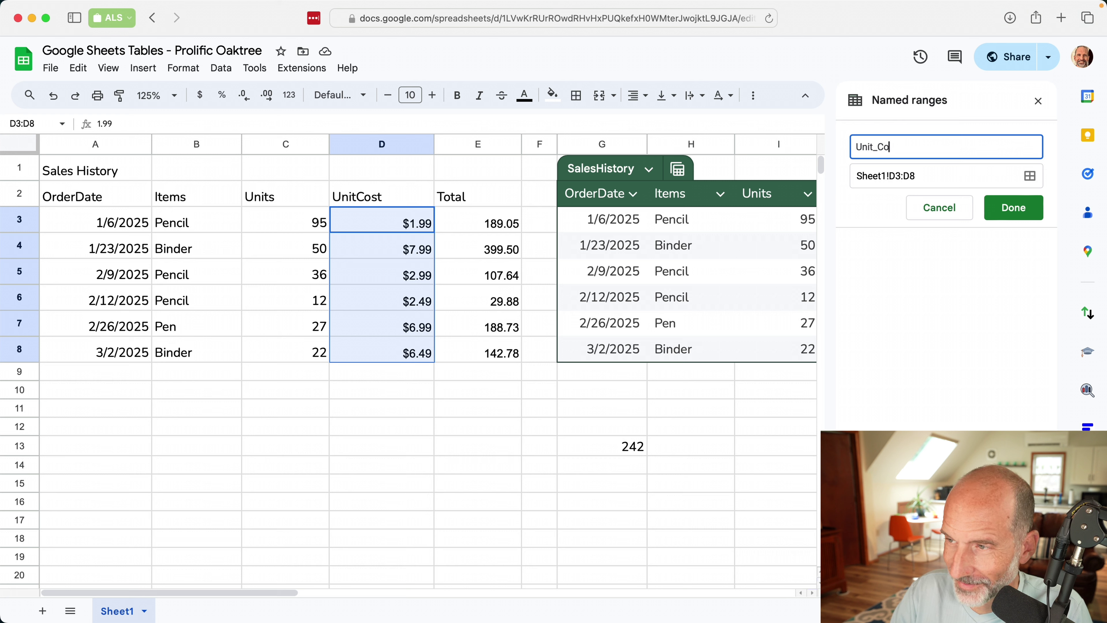
pyautogui.write('st')
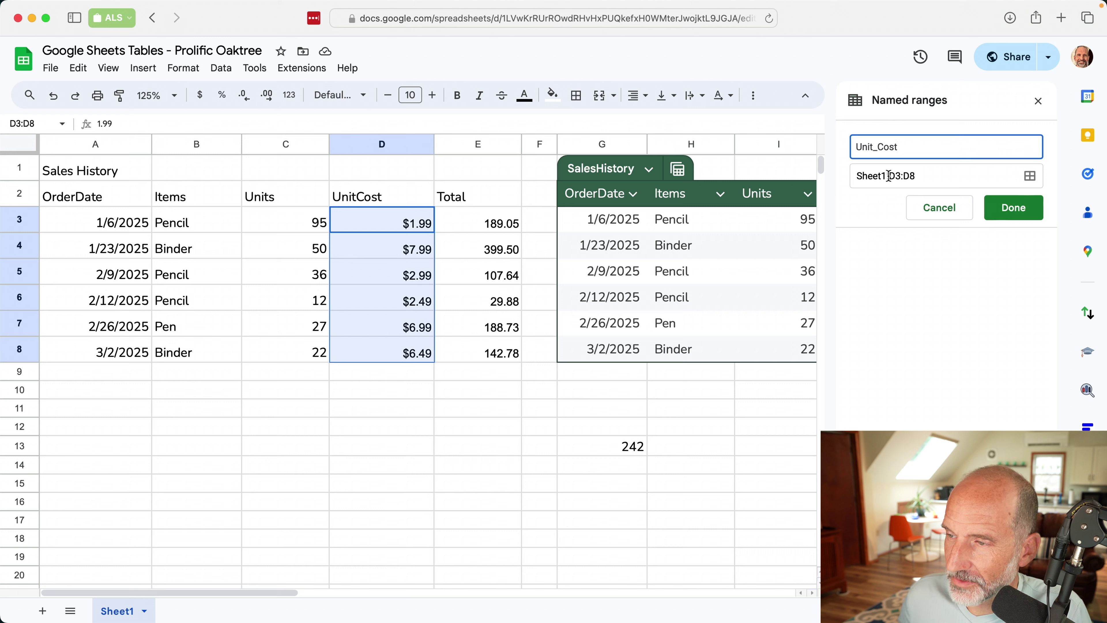
pyautogui.click(1019, 208)
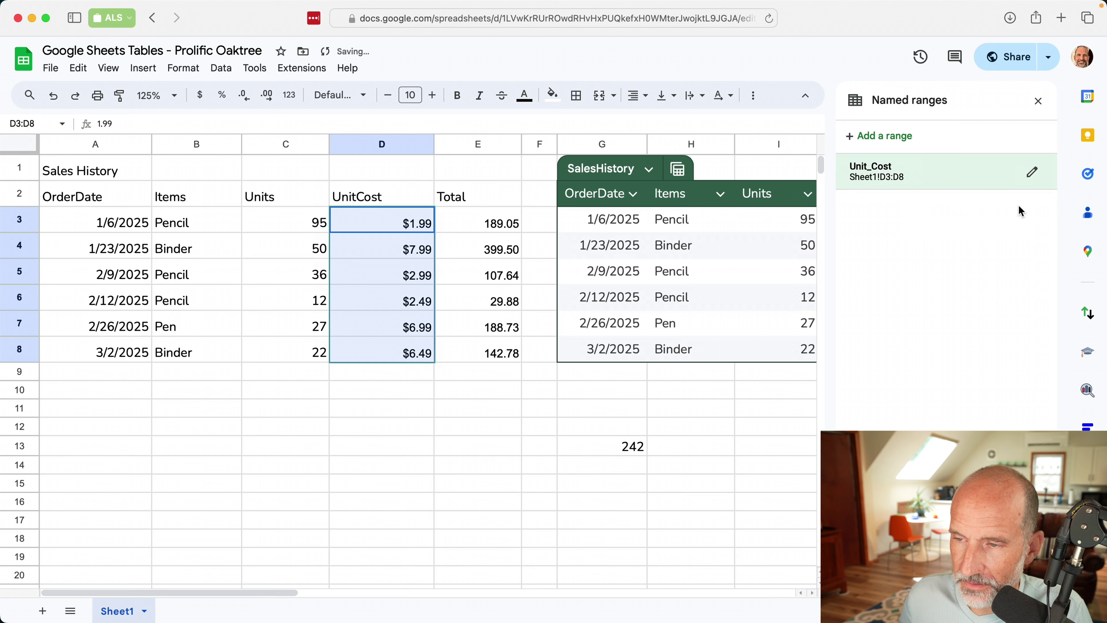
pyautogui.click(366, 431)
pyautogui.click(357, 440)
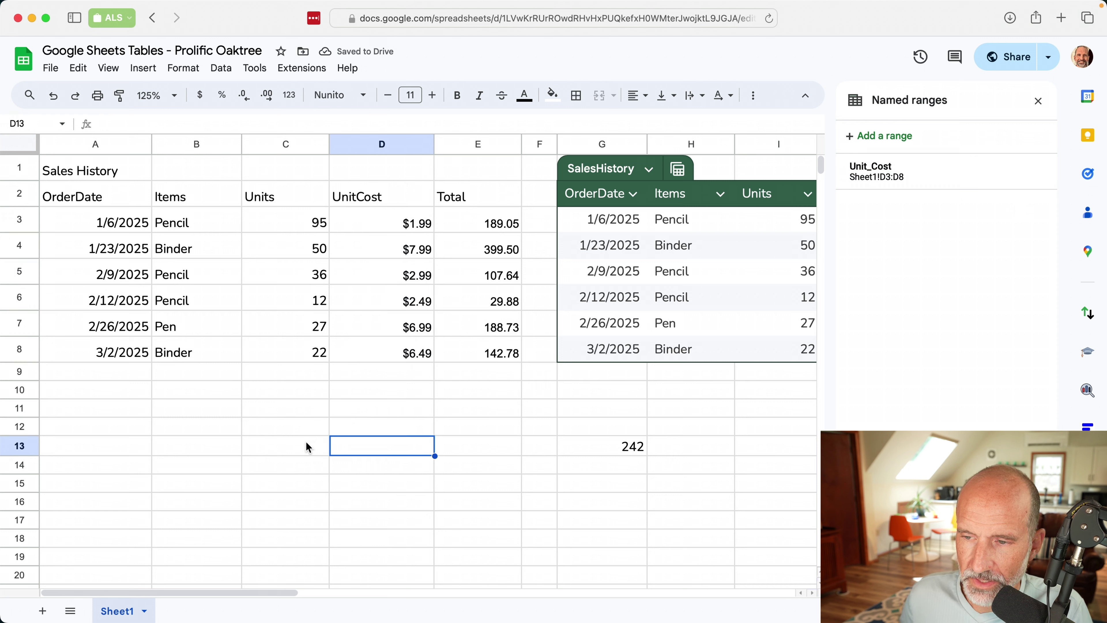
pyautogui.click(1038, 101)
# Enter =uni in cell D13 to compare the suggested named range and table column references.
pyautogui.moveTo(495, 229); pyautogui.dragTo(480, 350)
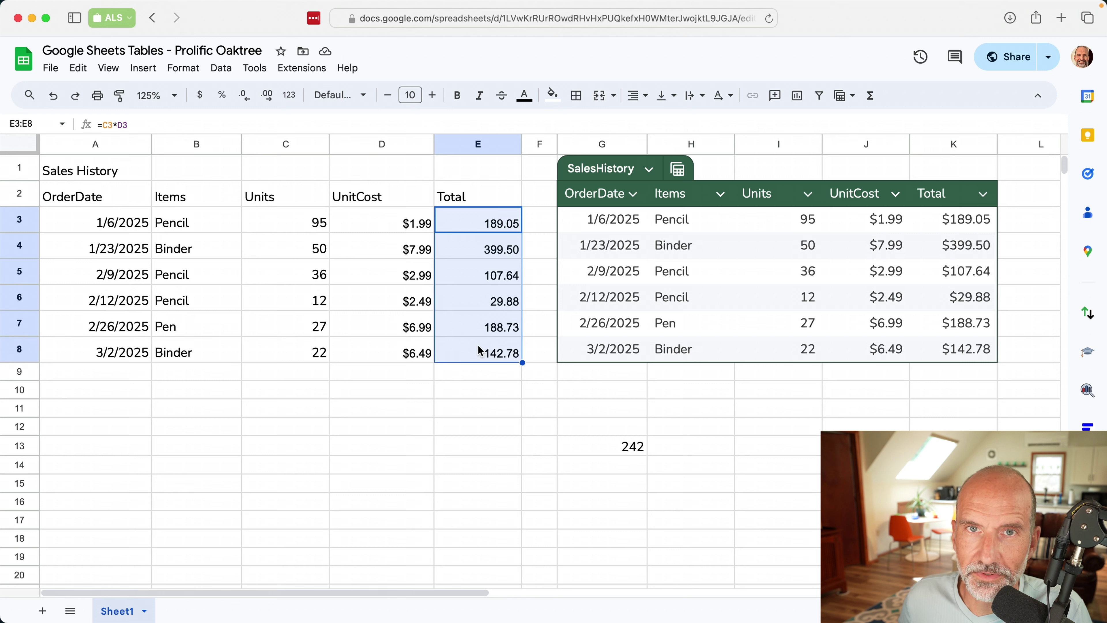
pyautogui.moveTo(104, 188); pyautogui.dragTo(444, 328)
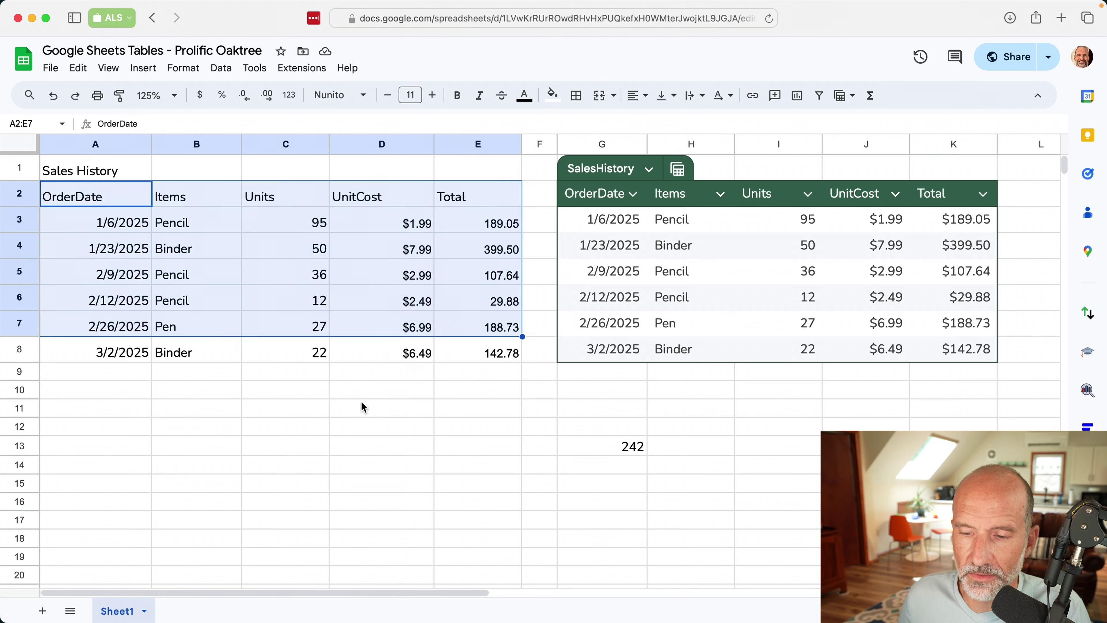
pyautogui.click(367, 442)
pyautogui.write('=uni')
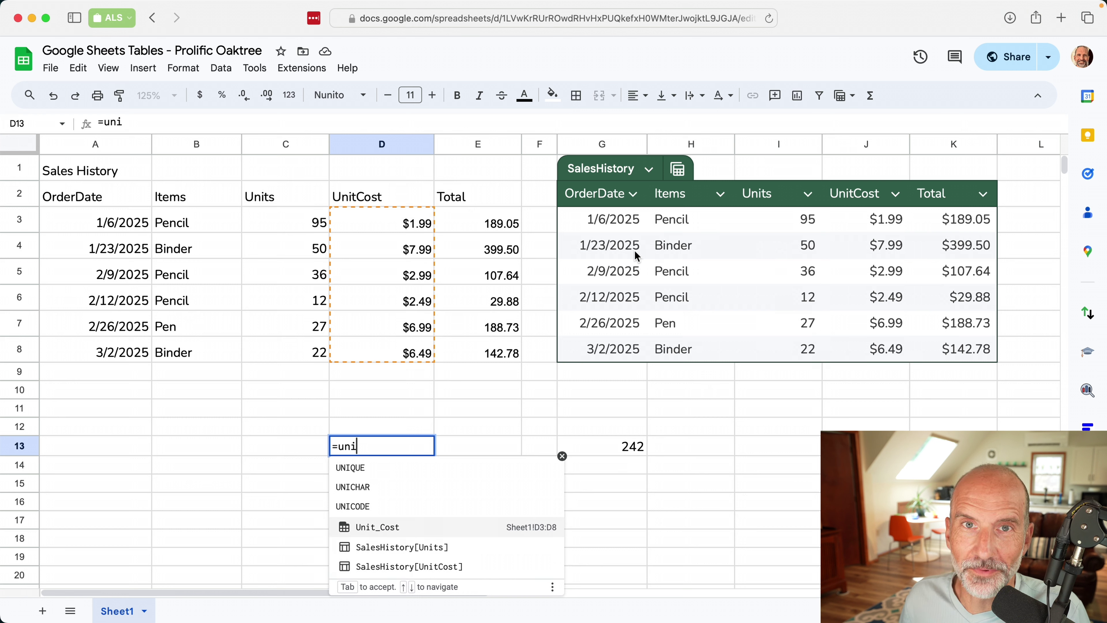
pyautogui.press('Escape')
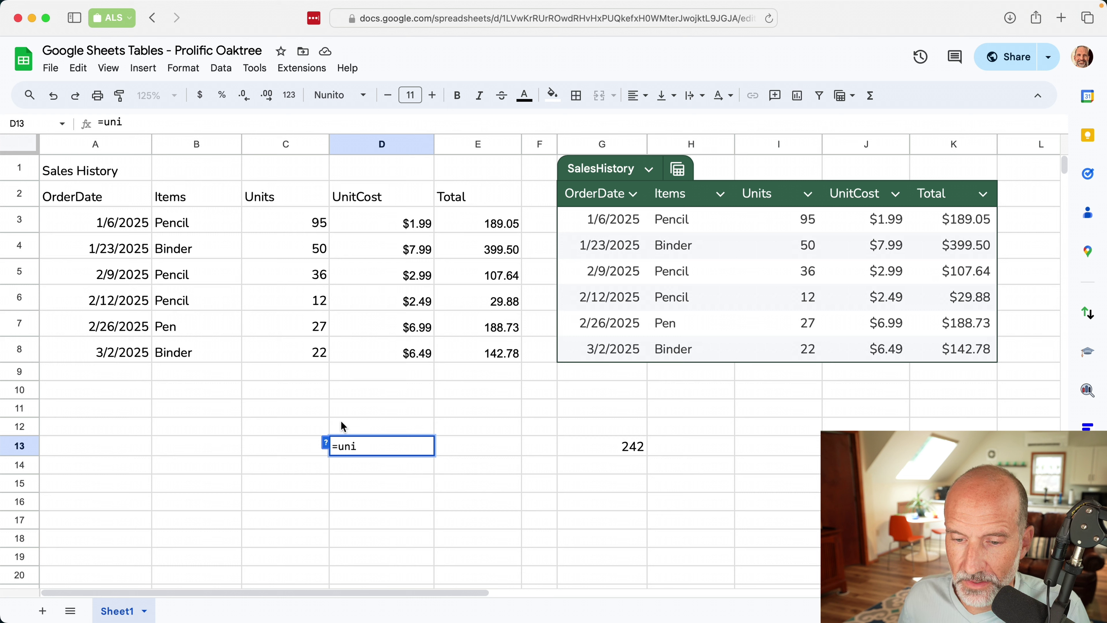
pyautogui.click(341, 421)
# Clear the test formulas in D12:H14 and the Total values in E3:E8 and K3:K8.
pyautogui.moveTo(378, 429); pyautogui.dragTo(658, 470)
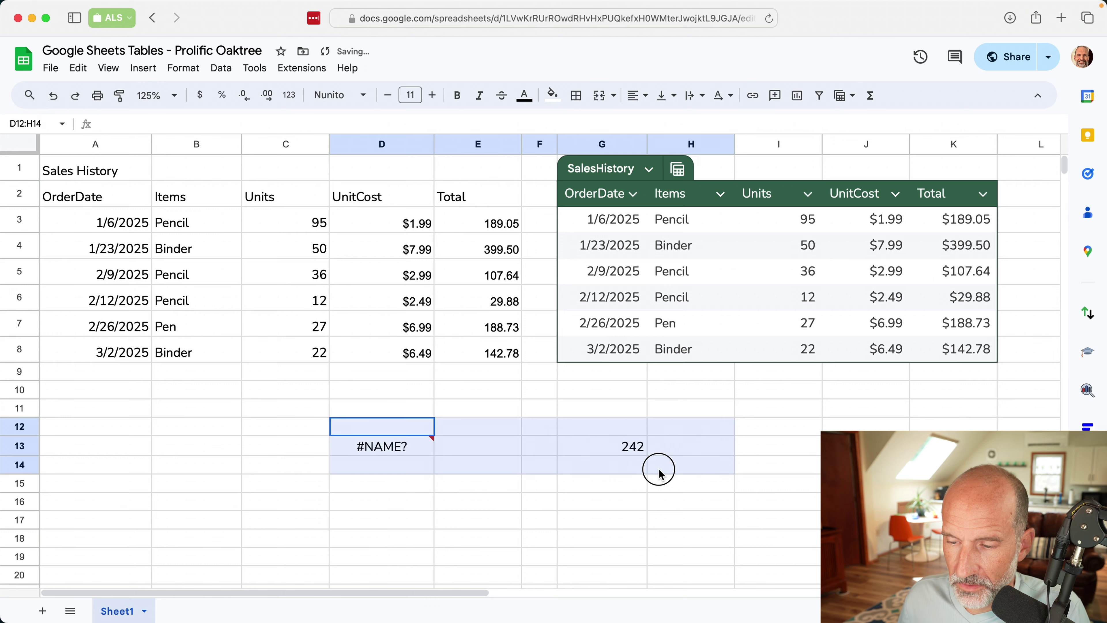
pyautogui.press('Delete')
pyautogui.moveTo(501, 224); pyautogui.dragTo(501, 354)
pyautogui.press('Delete')
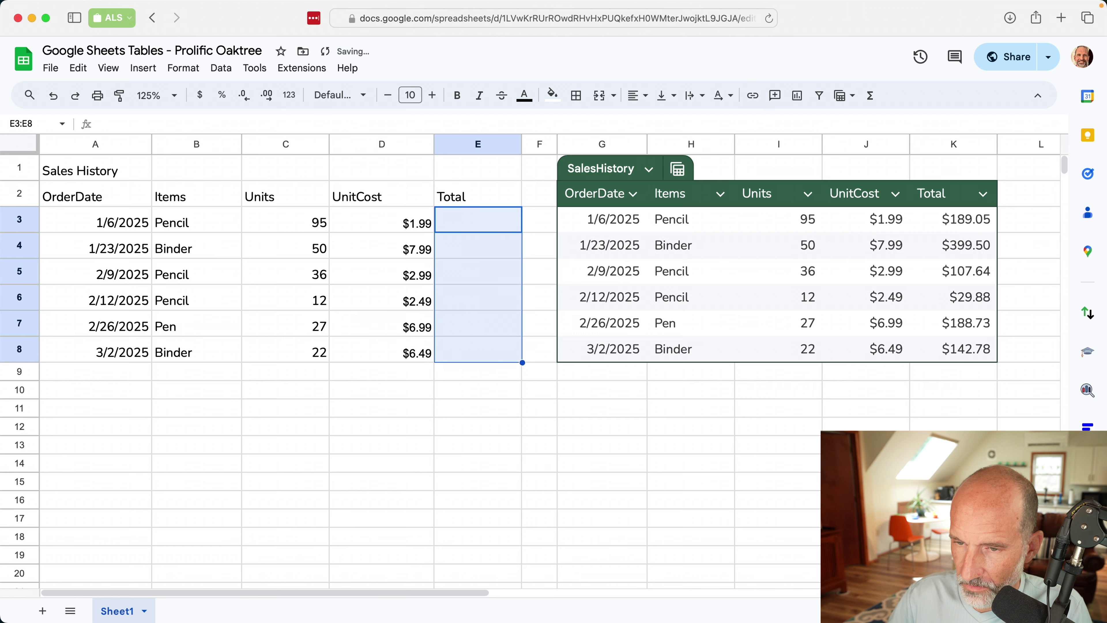
pyautogui.moveTo(956, 221); pyautogui.dragTo(953, 354)
pyautogui.press('Delete')
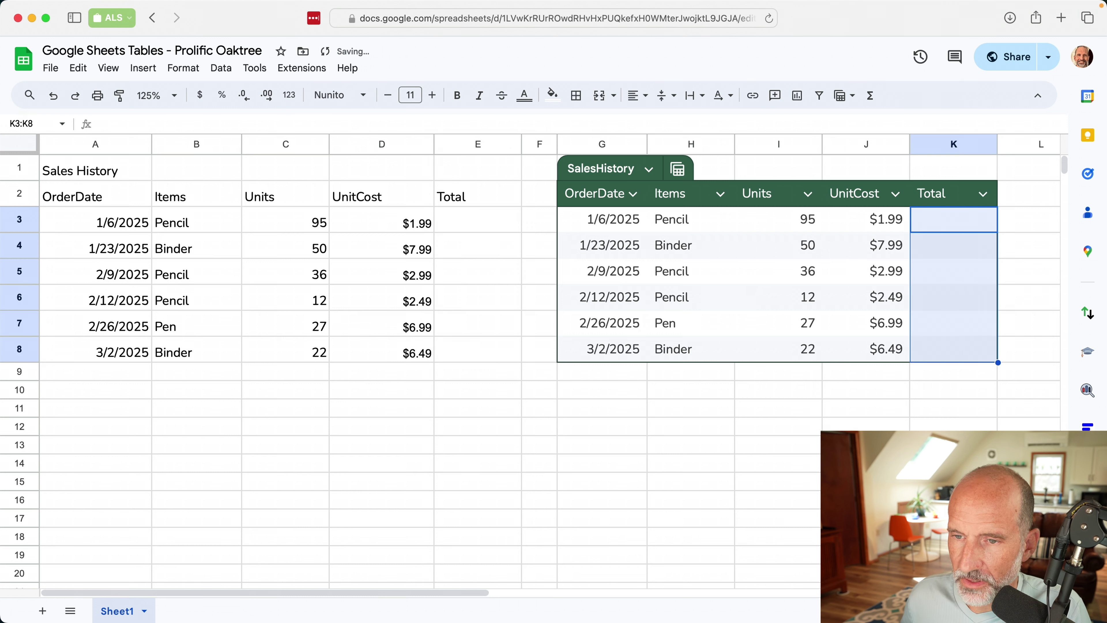
# Enter =arrayformula(C3:C8*D3:D8) in cell E3 to calculate the plain range's Total column.
pyautogui.click(458, 220)
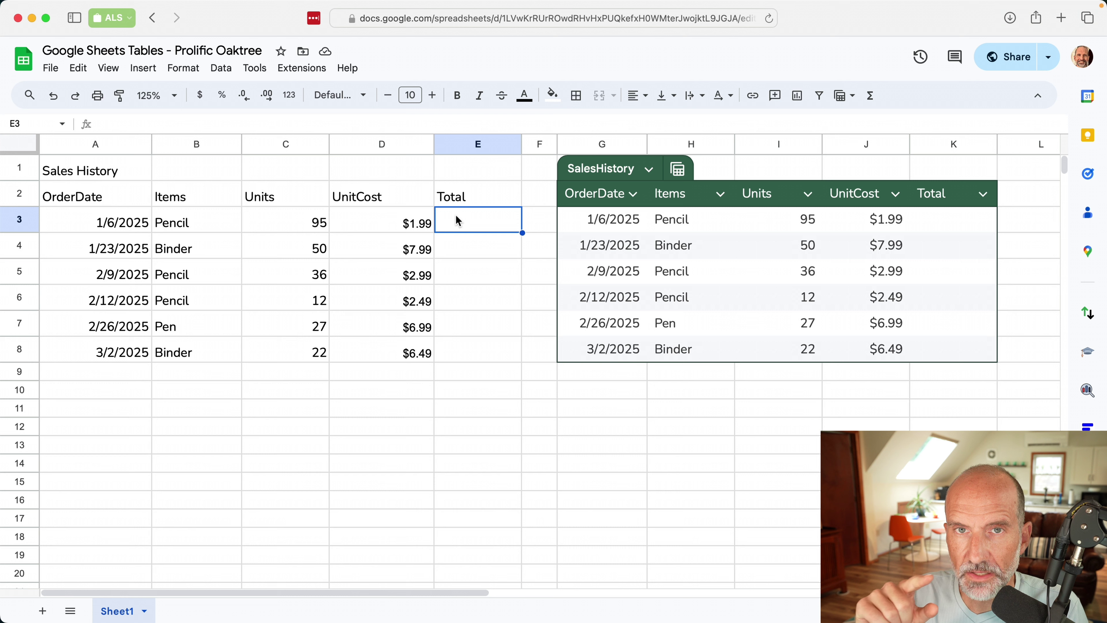
pyautogui.write('=')
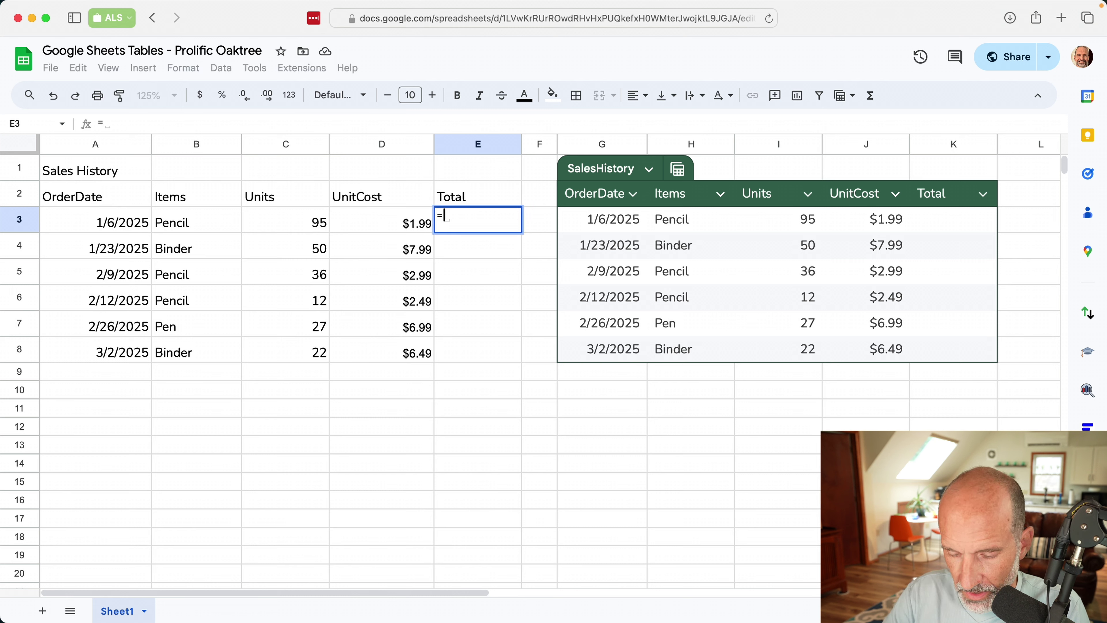
pyautogui.write('arrayformula(')
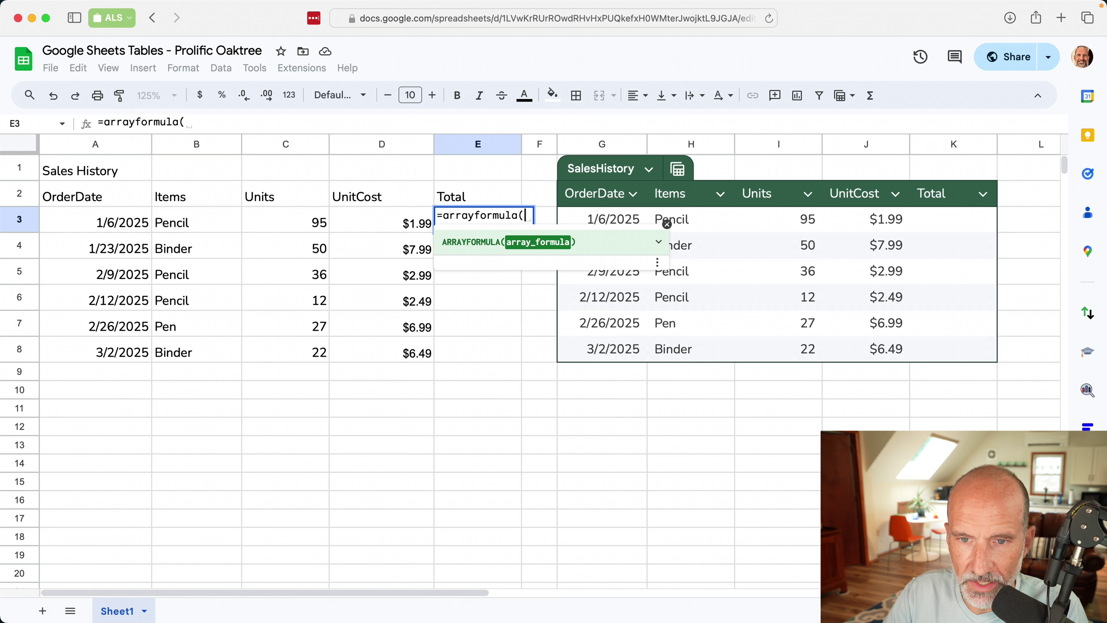
pyautogui.write('C3')
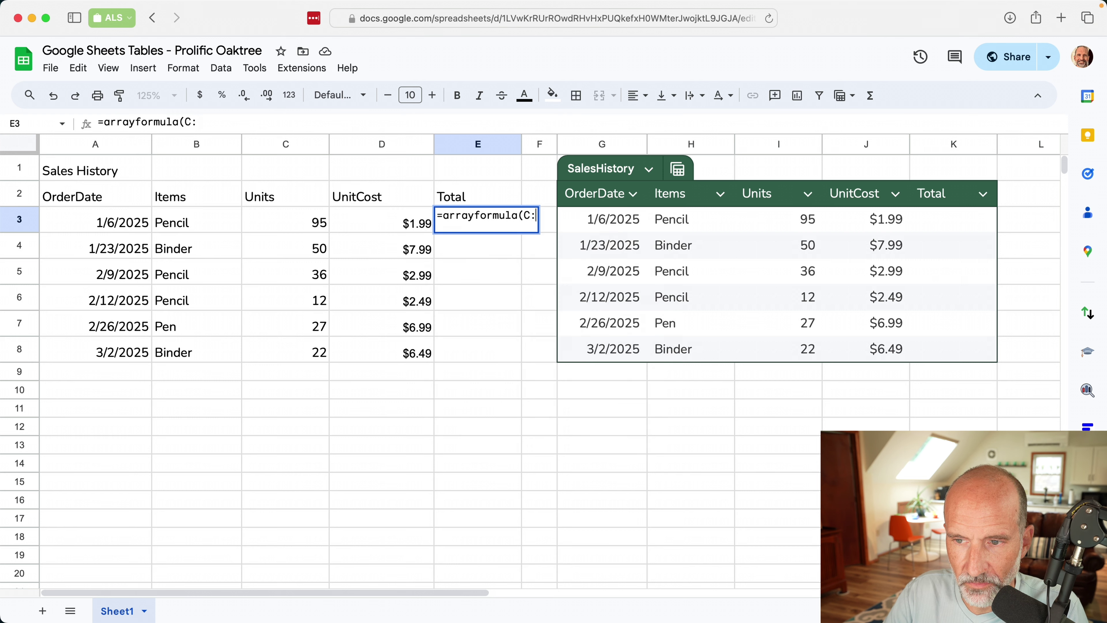
pyautogui.write(':C8')
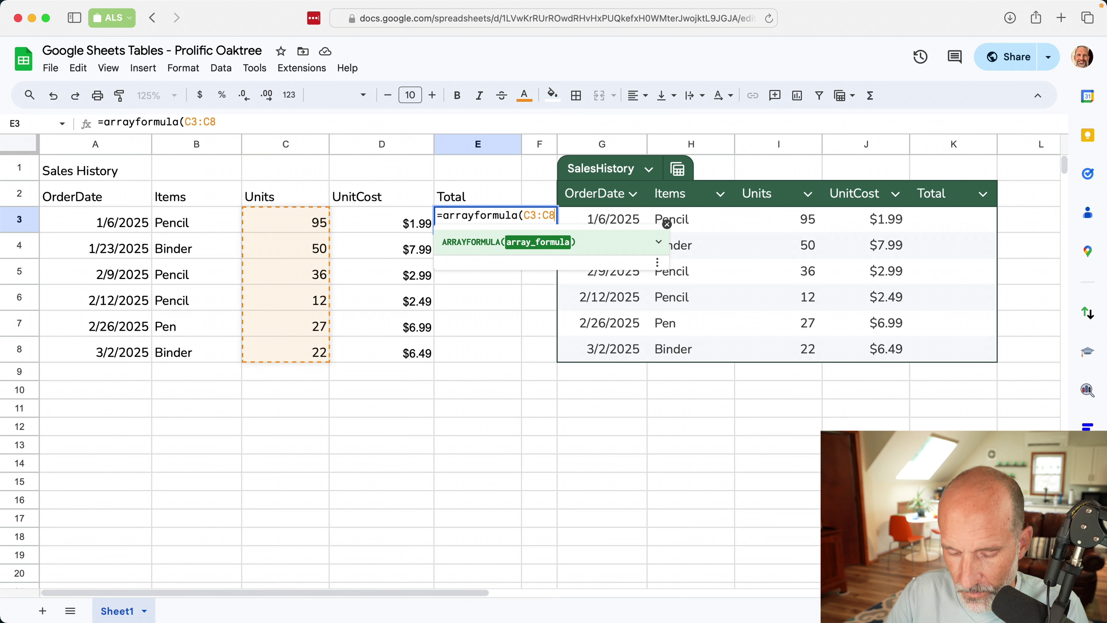
pyautogui.write('*')
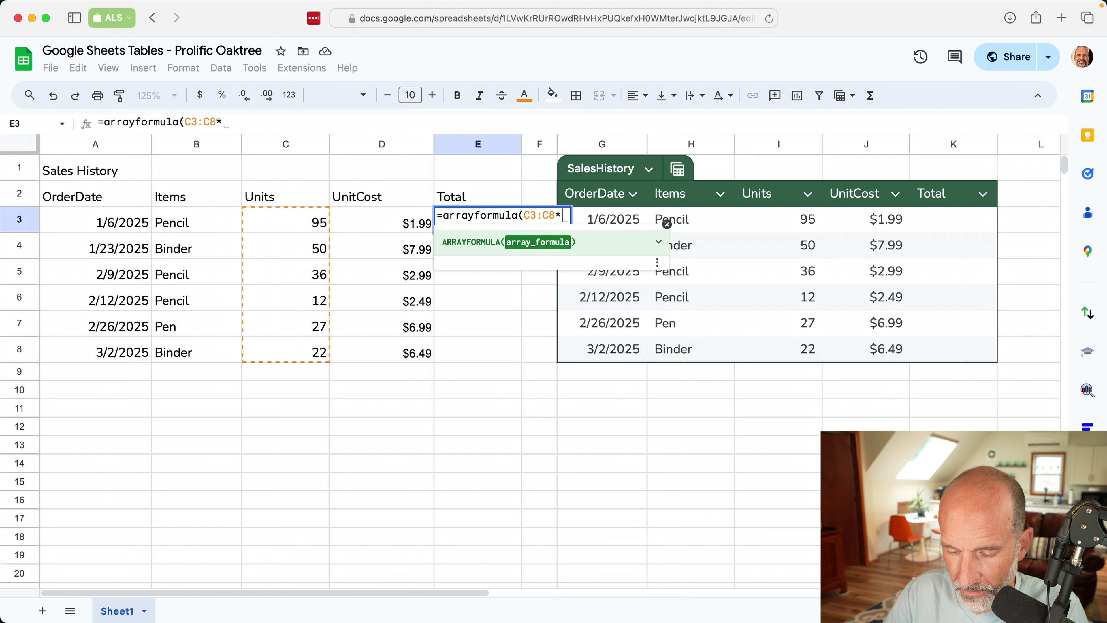
pyautogui.write('D3')
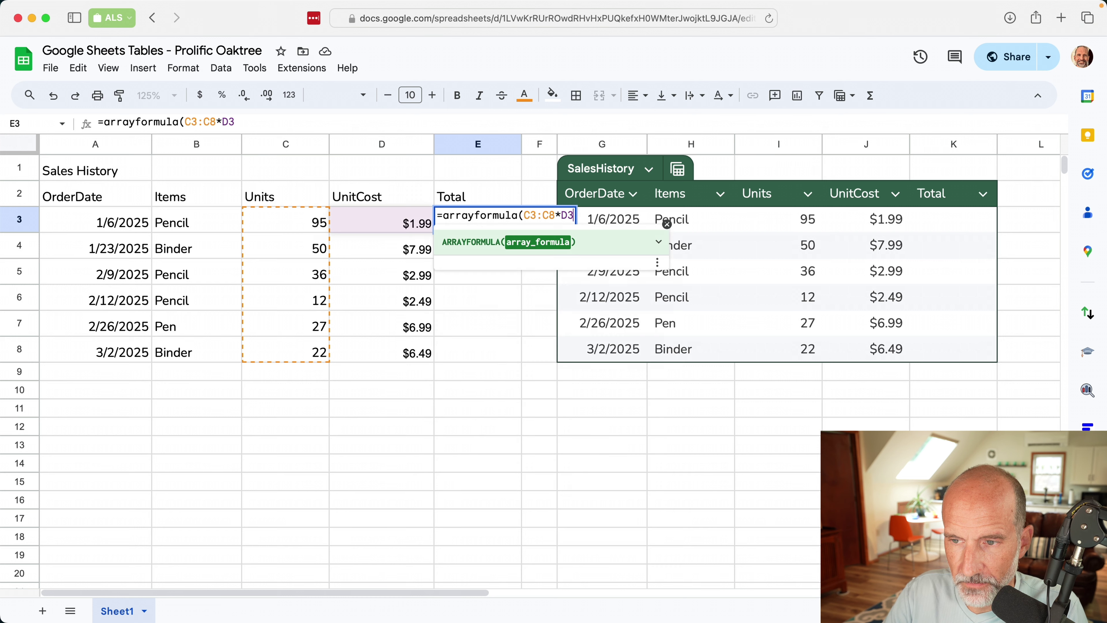
pyautogui.write(':')
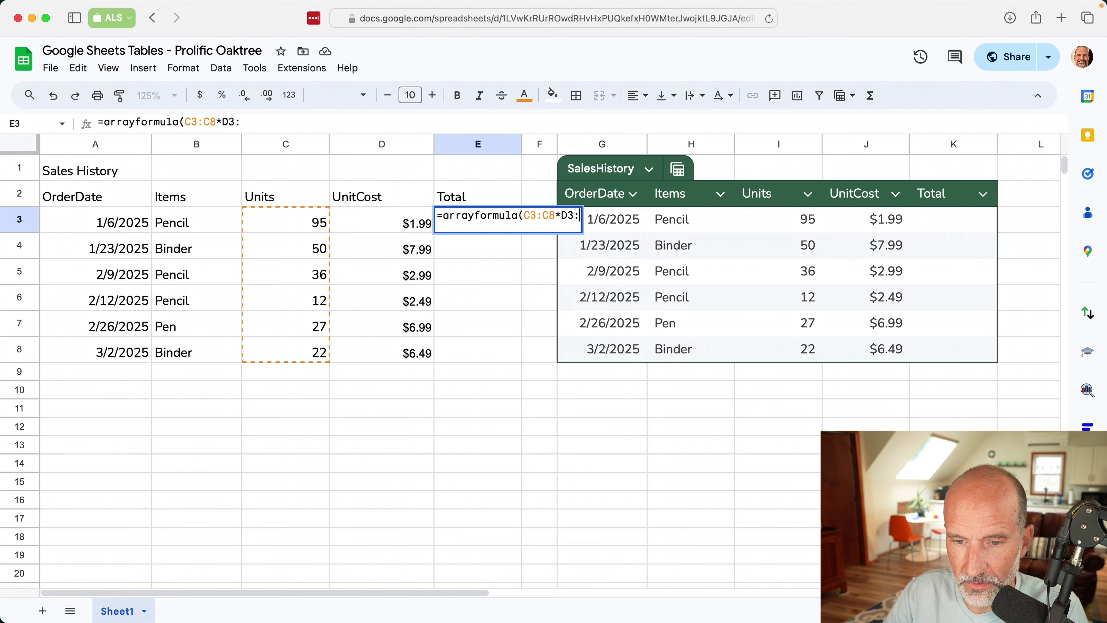
pyautogui.write('D8)')
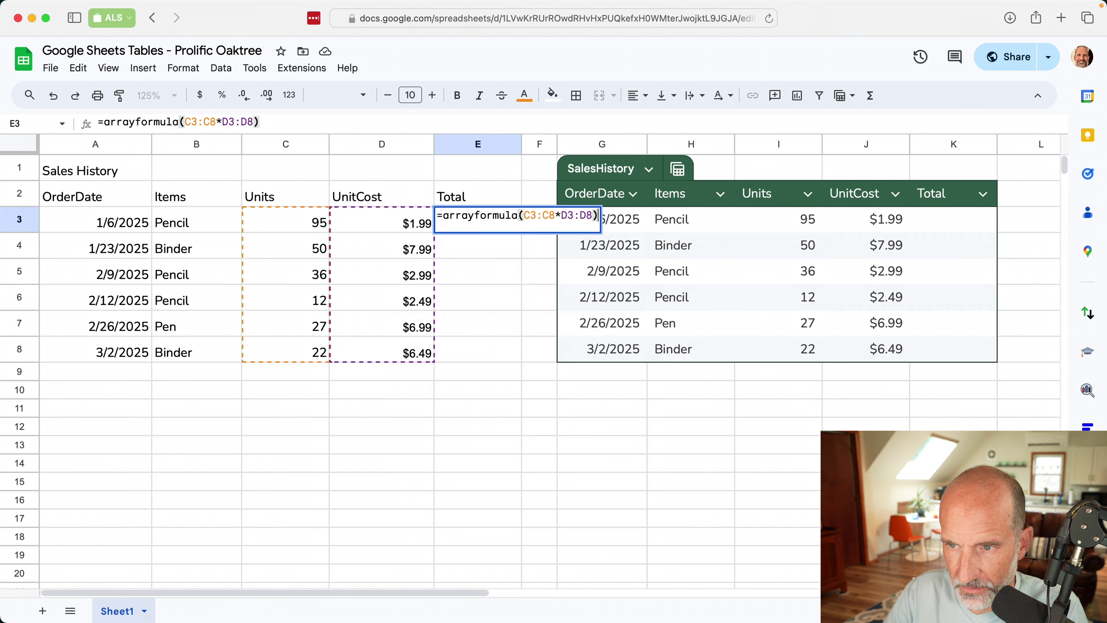
pyautogui.press('Return')
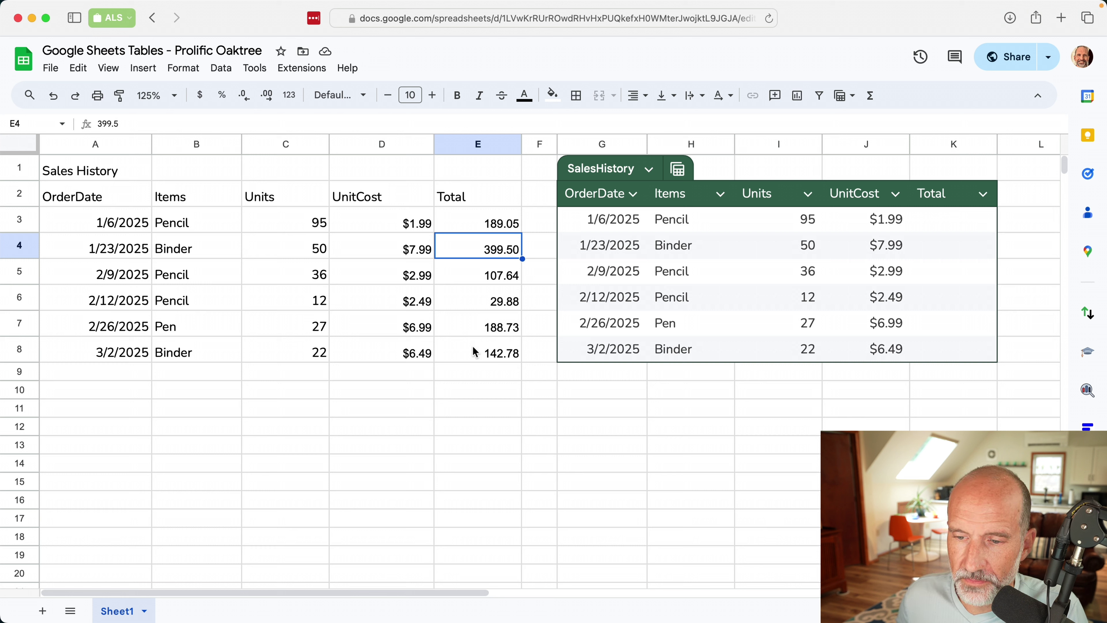
# Examine the Units and UnitCost ranges referenced by the array formula in E3, leaving the formula as it is.
pyautogui.doubleClick(479, 220)
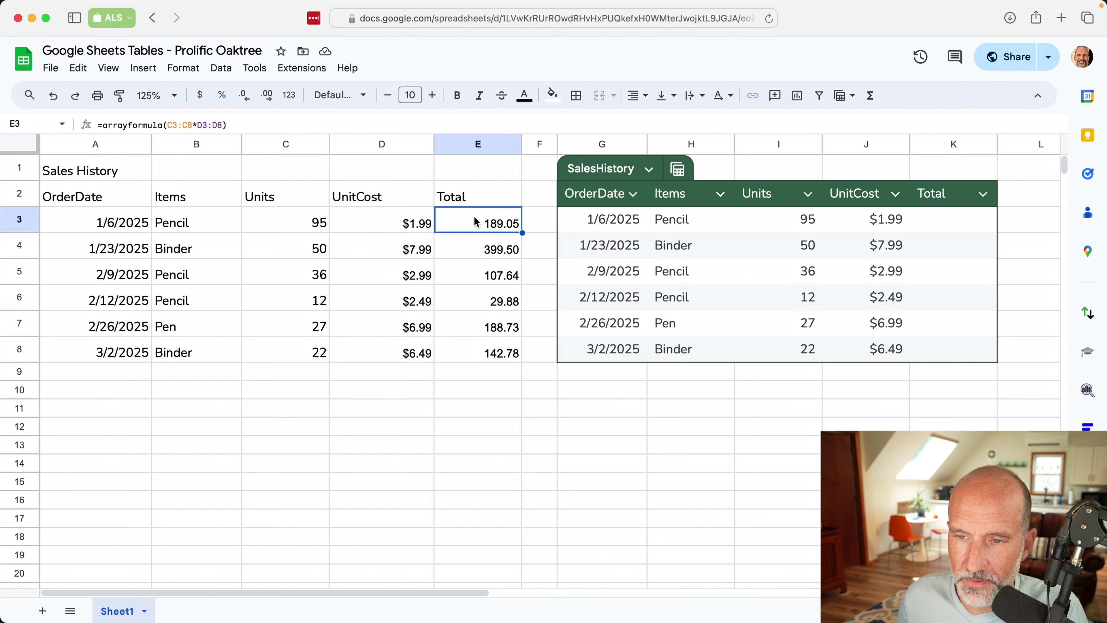
pyautogui.click(525, 218)
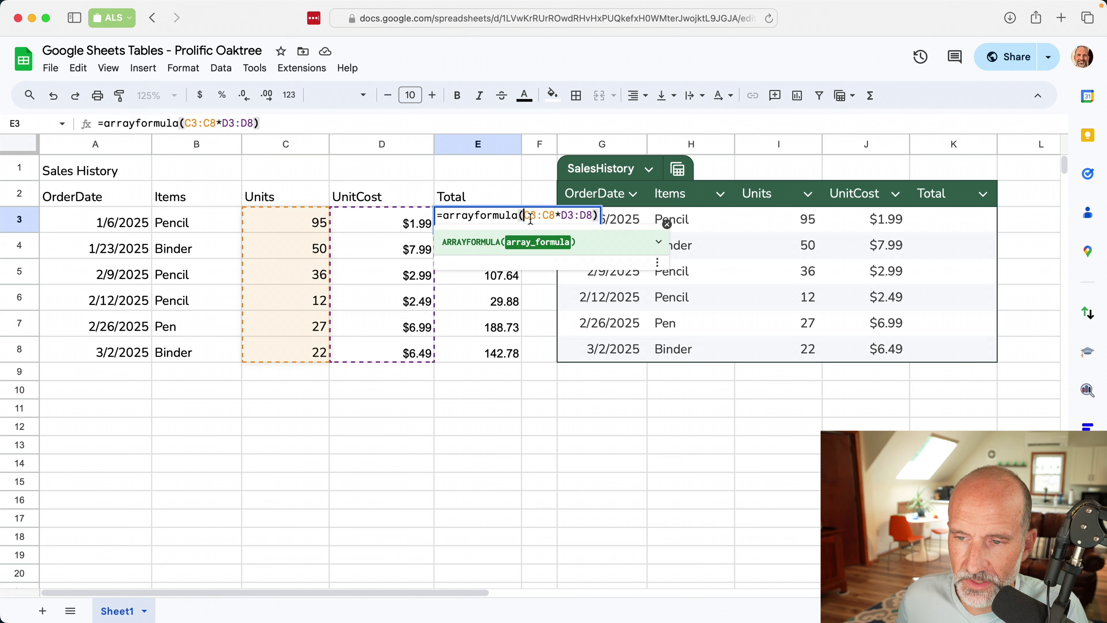
pyautogui.click(575, 216)
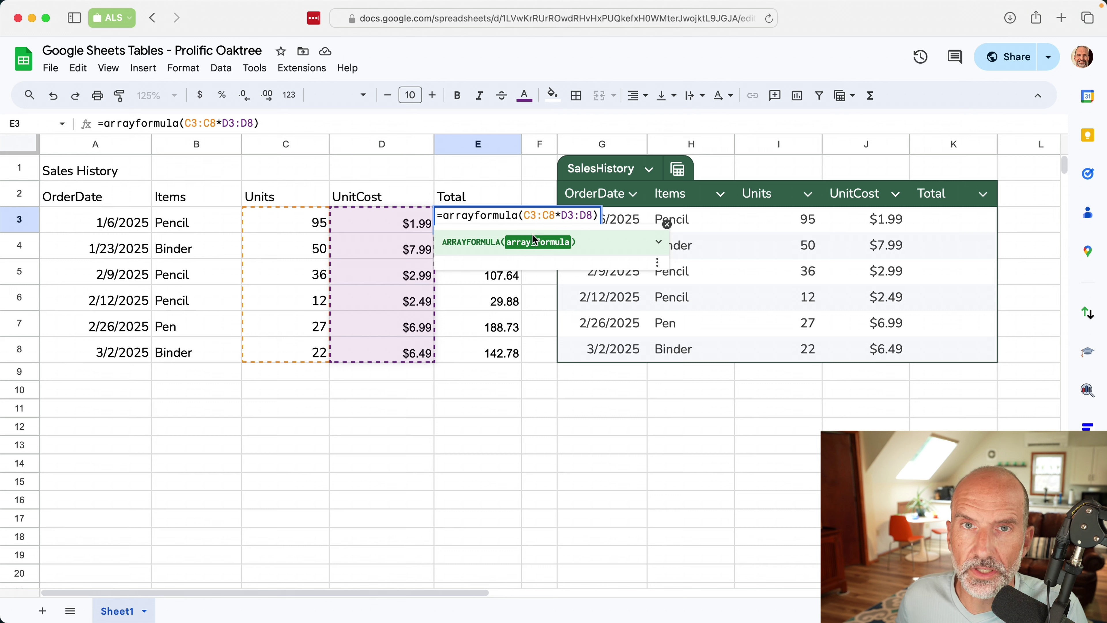
pyautogui.press('Escape')
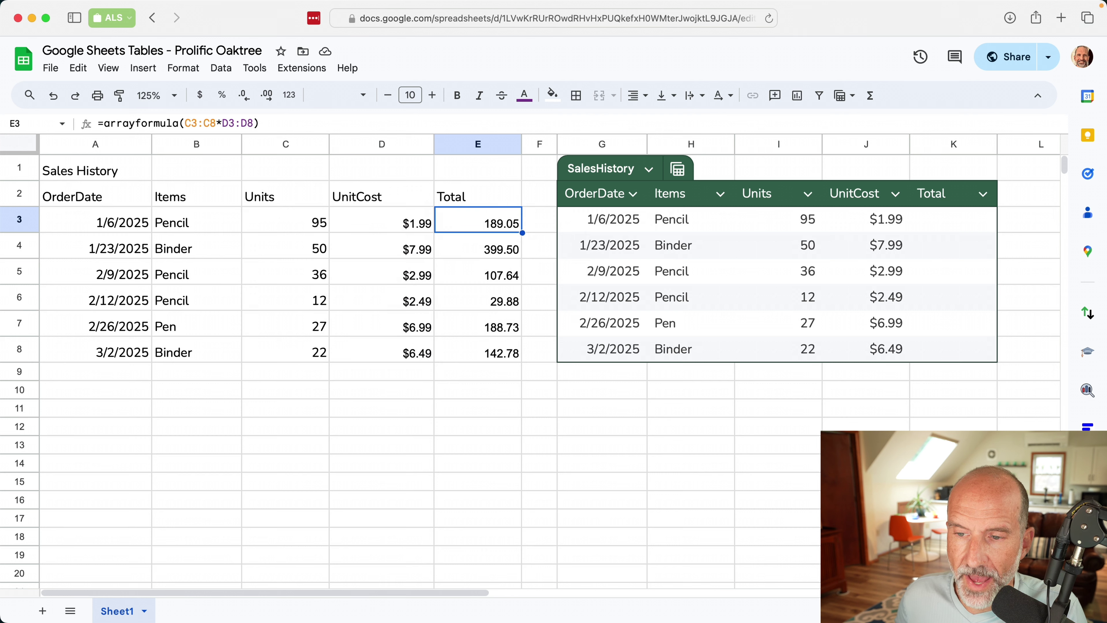
# Add a row below the plain range with 33 units in C9 and a unit cost of 4.55 in D9.
pyautogui.click(312, 360)
pyautogui.click(299, 371)
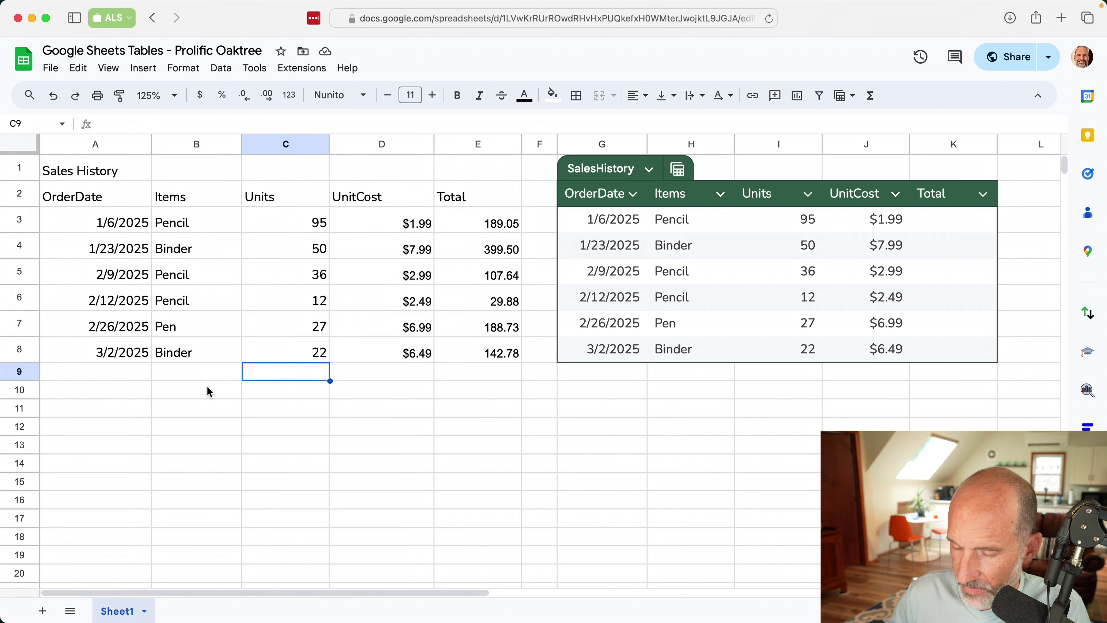
pyautogui.write('33')
pyautogui.press('Tab')
pyautogui.write('4.55')
pyautogui.press('Return')
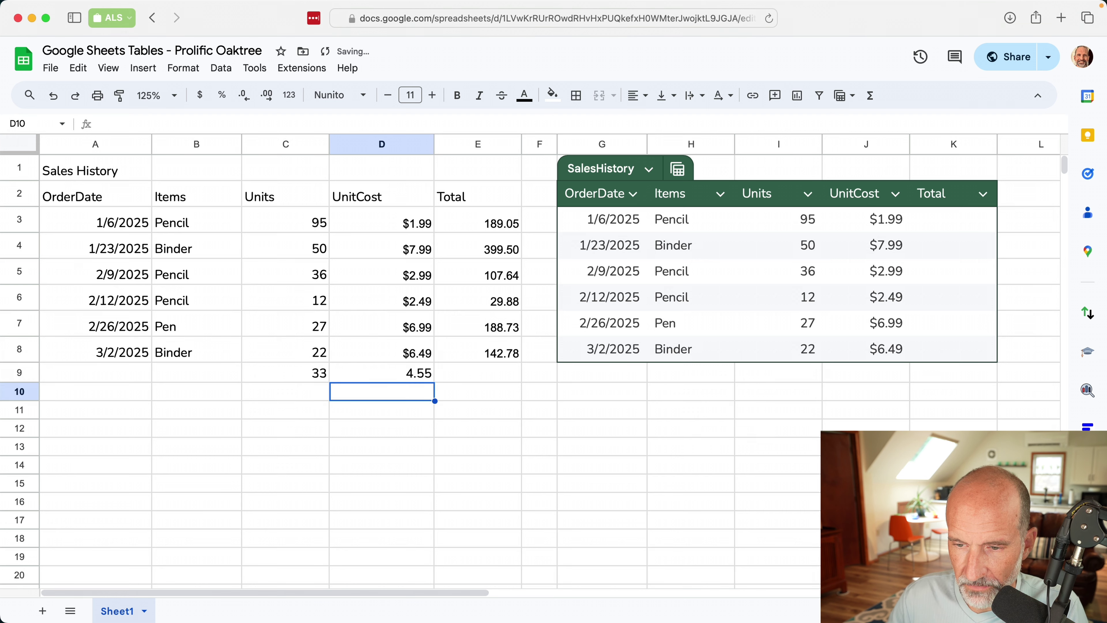
# Check the Total cell E9 of the added row against the ranges in the E3 array formula.
pyautogui.click(466, 355)
pyautogui.click(476, 377)
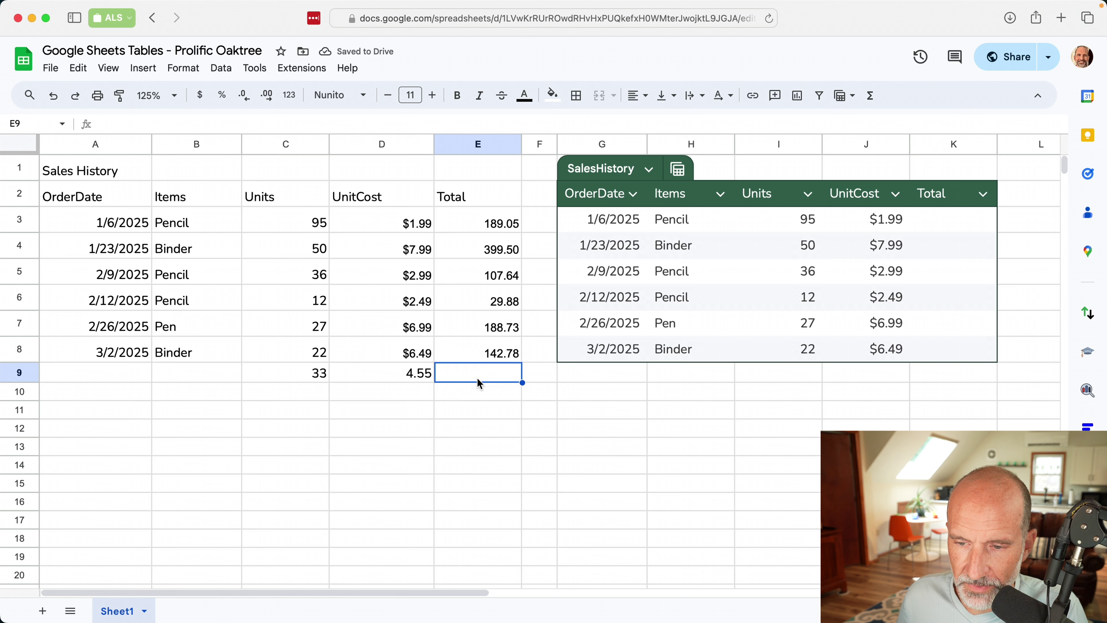
pyautogui.click(467, 225)
pyautogui.doubleClick(469, 228)
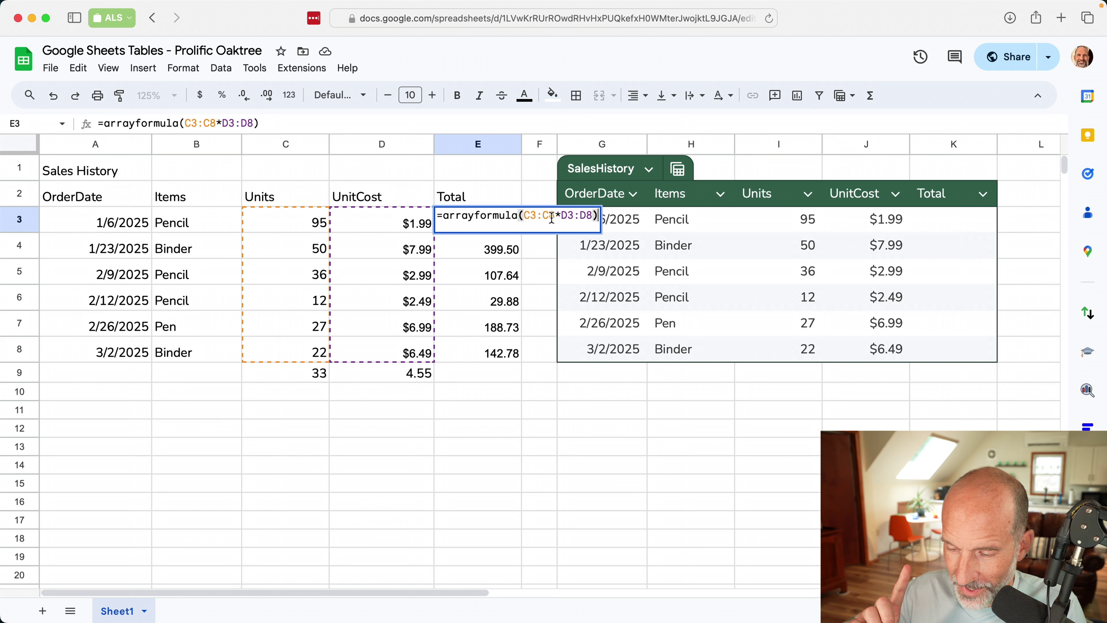
pyautogui.press('Escape')
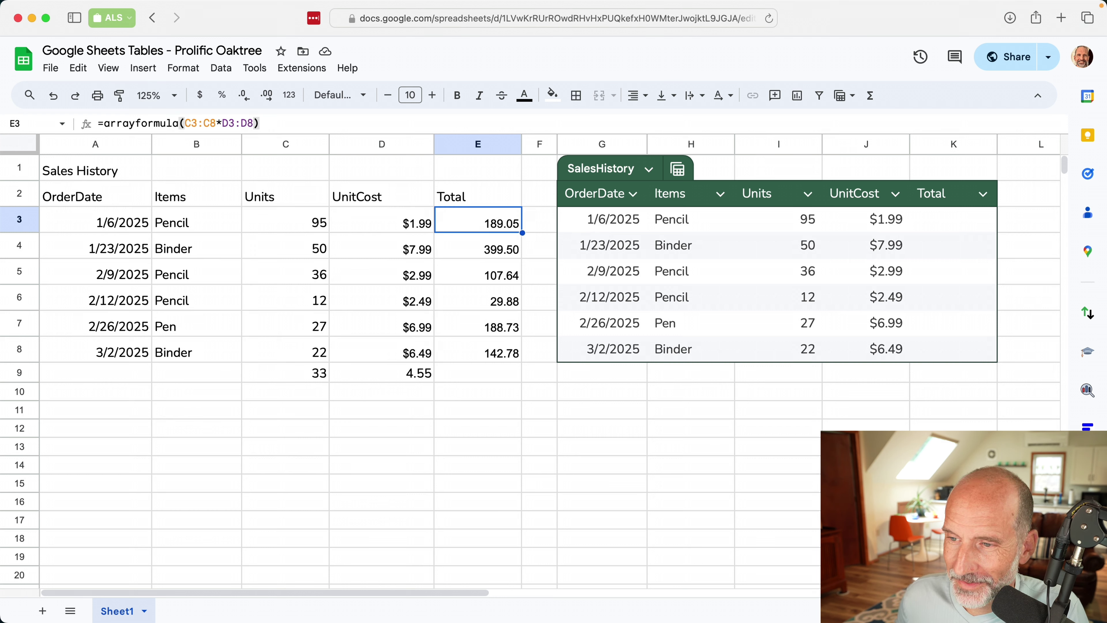
# Enter =I3*J3 in cell K3 of the SalesHistory table and fill the formula down the Total column to K8.
pyautogui.click(944, 231)
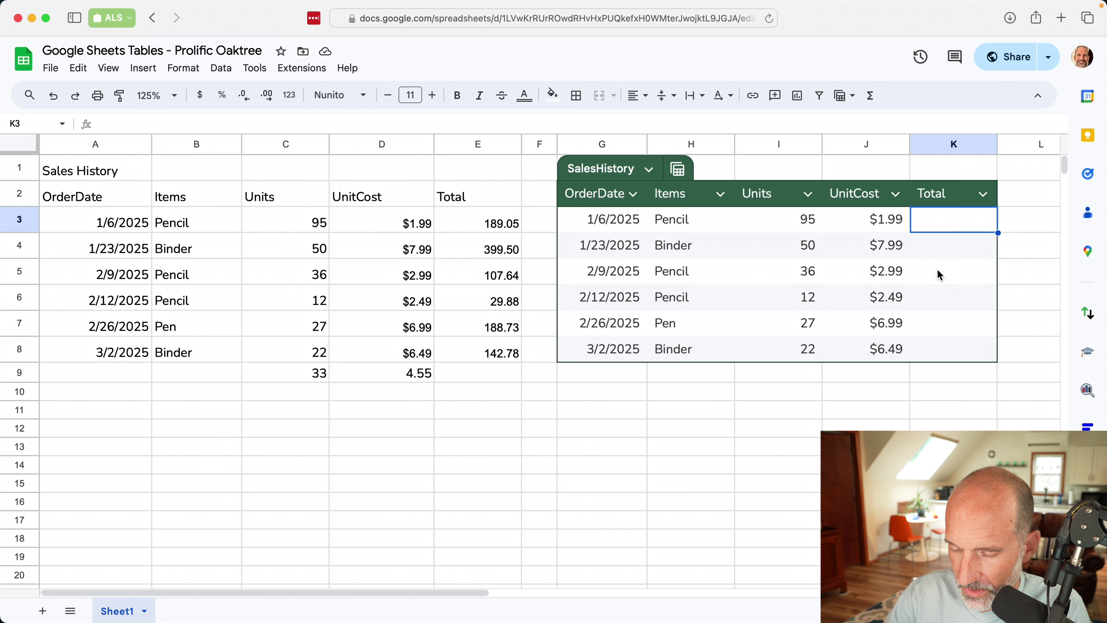
pyautogui.write('=')
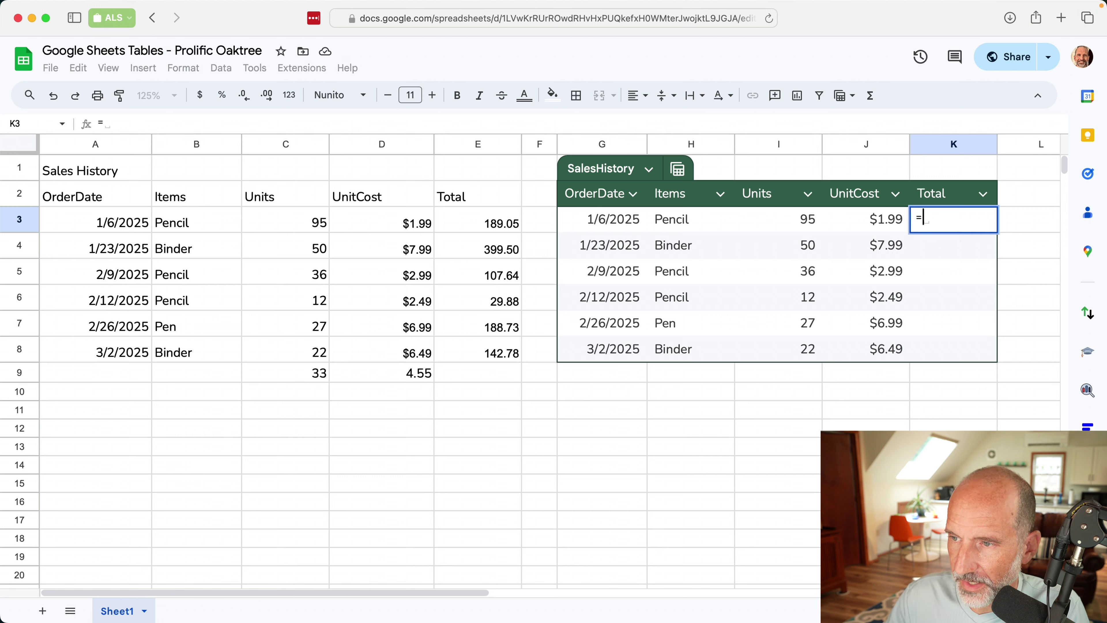
pyautogui.press('Left')
pyautogui.press('Left')
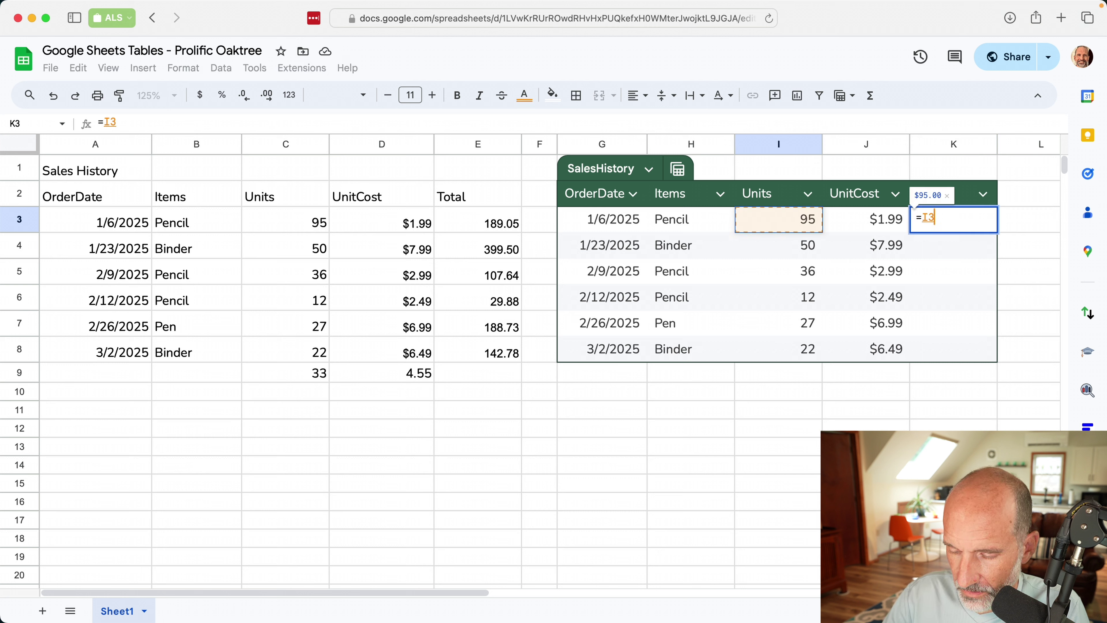
pyautogui.write('*')
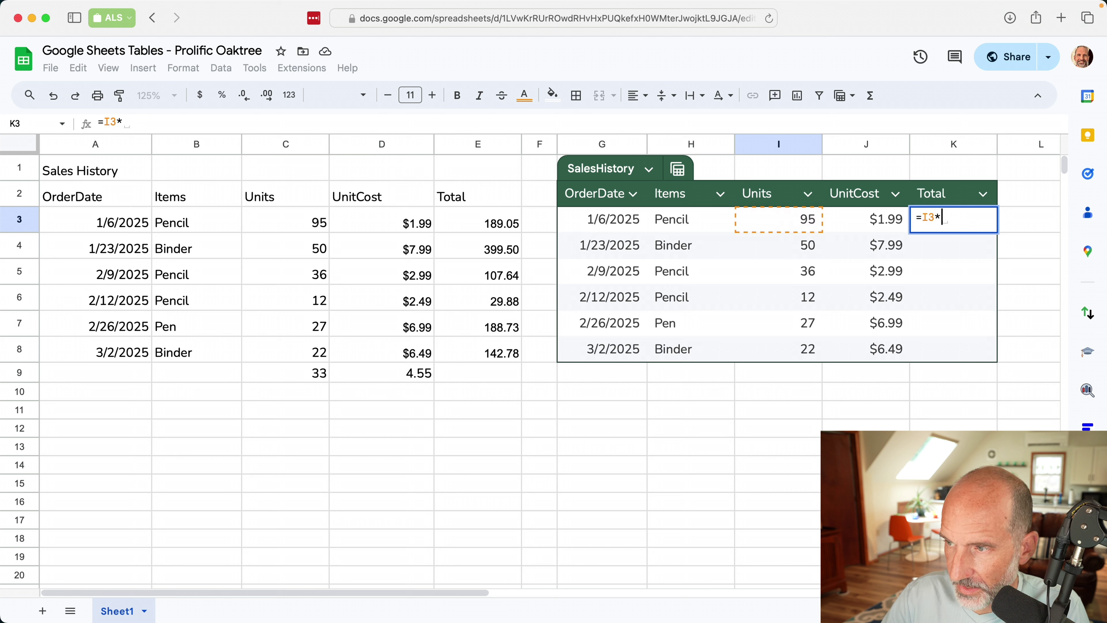
pyautogui.press('Left')
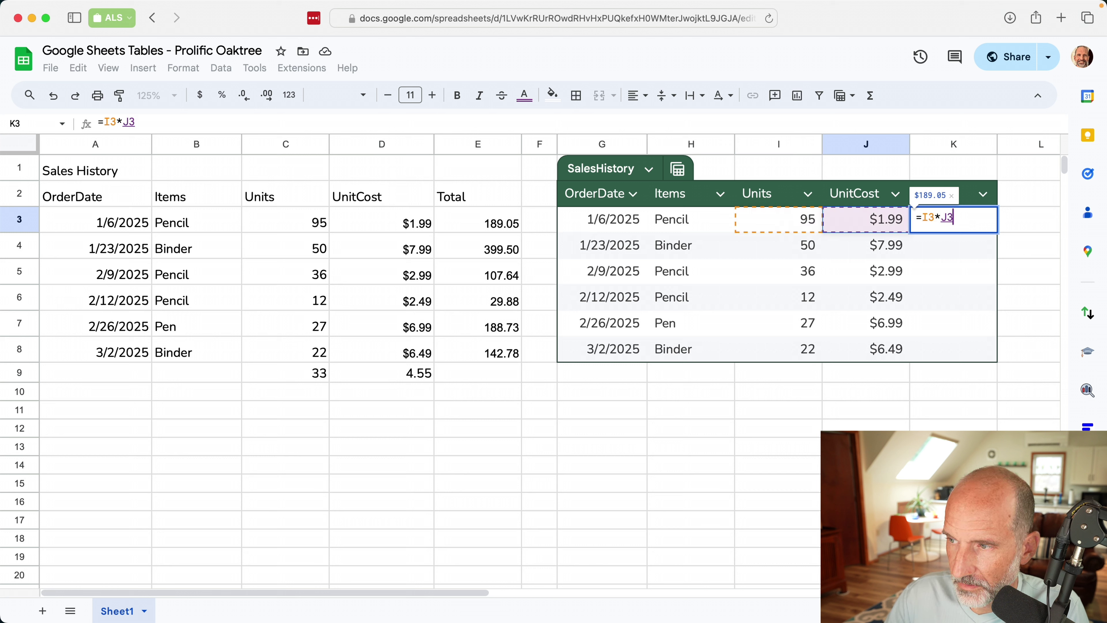
pyautogui.press('Return')
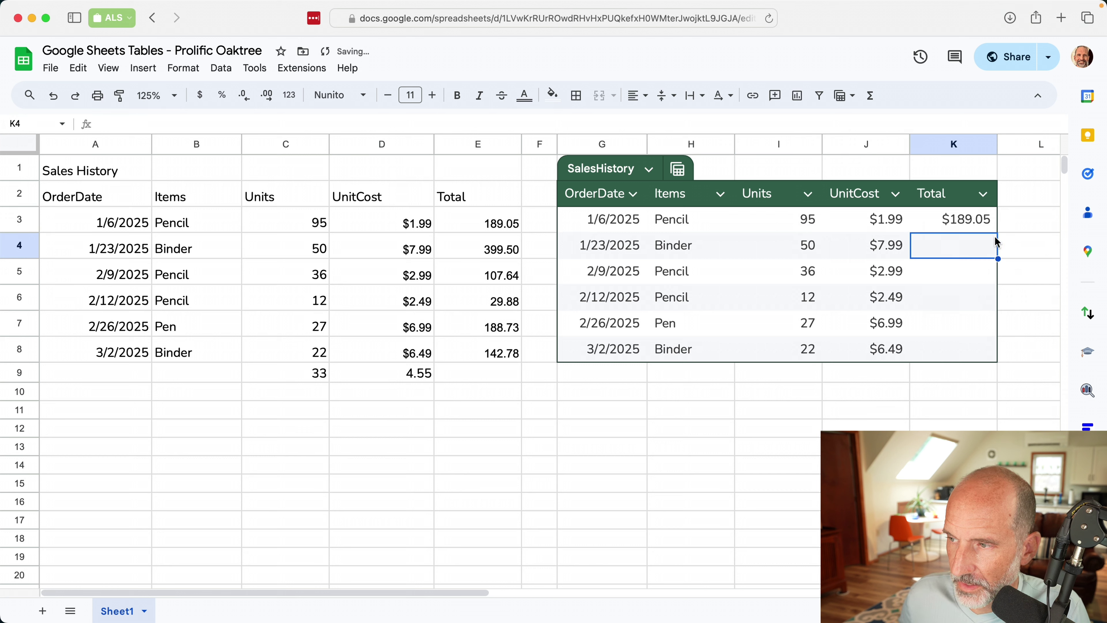
pyautogui.click(963, 219)
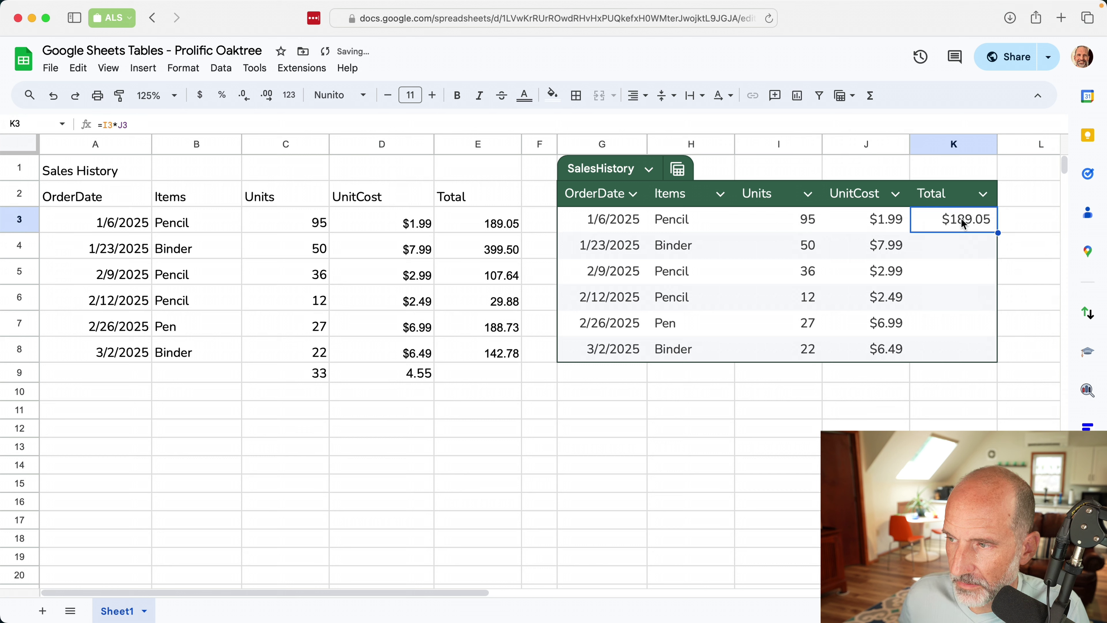
pyautogui.doubleClick(998, 233)
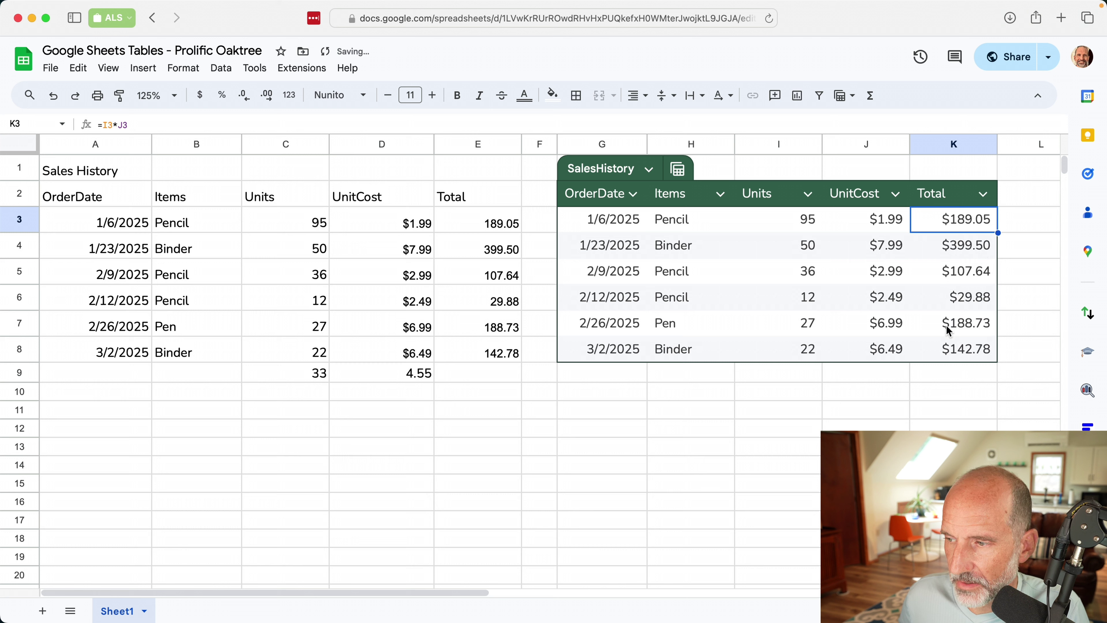
pyautogui.click(949, 334)
# Add a row directly below the SalesHistory table with 33 units in I9 and a unit cost of 4.55 in J9.
pyautogui.click(800, 373)
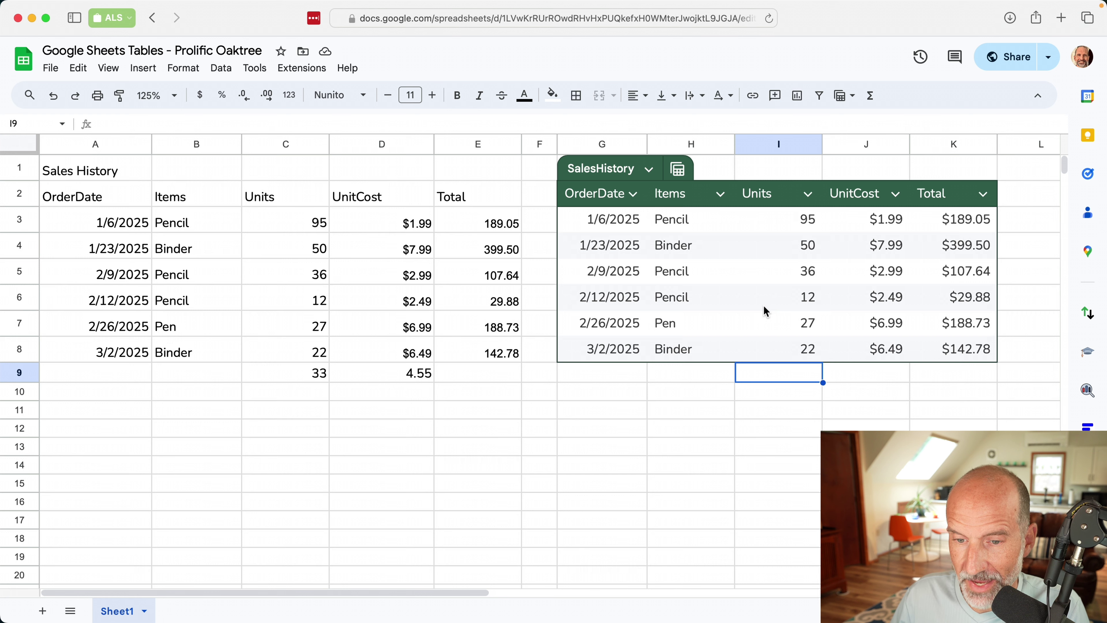
pyautogui.write('33')
pyautogui.press('Tab')
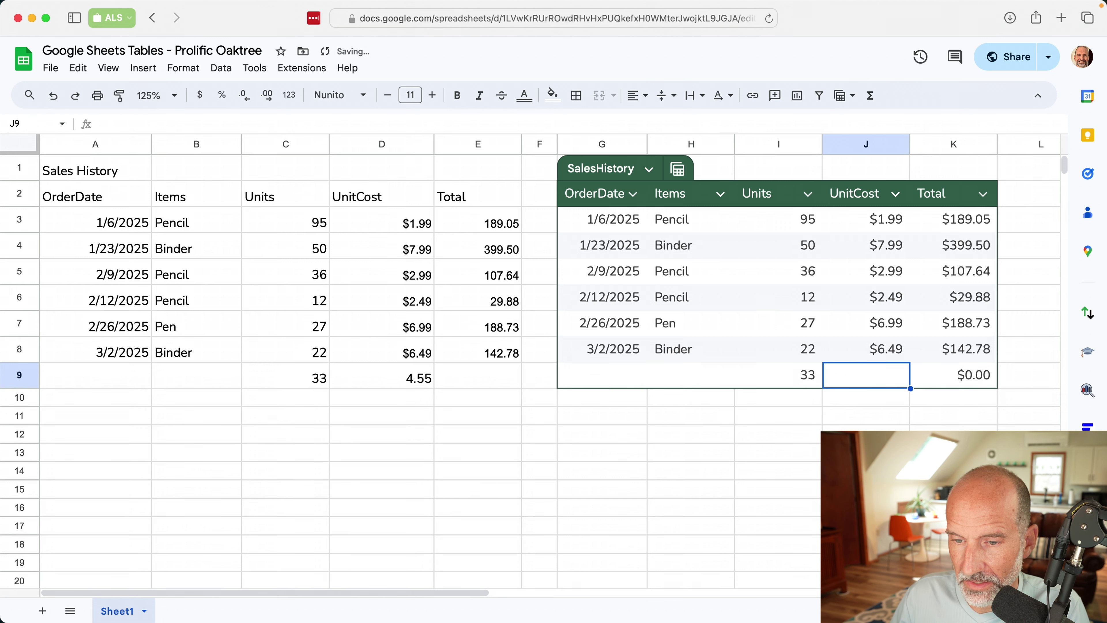
pyautogui.write('4.55')
pyautogui.press('Return')
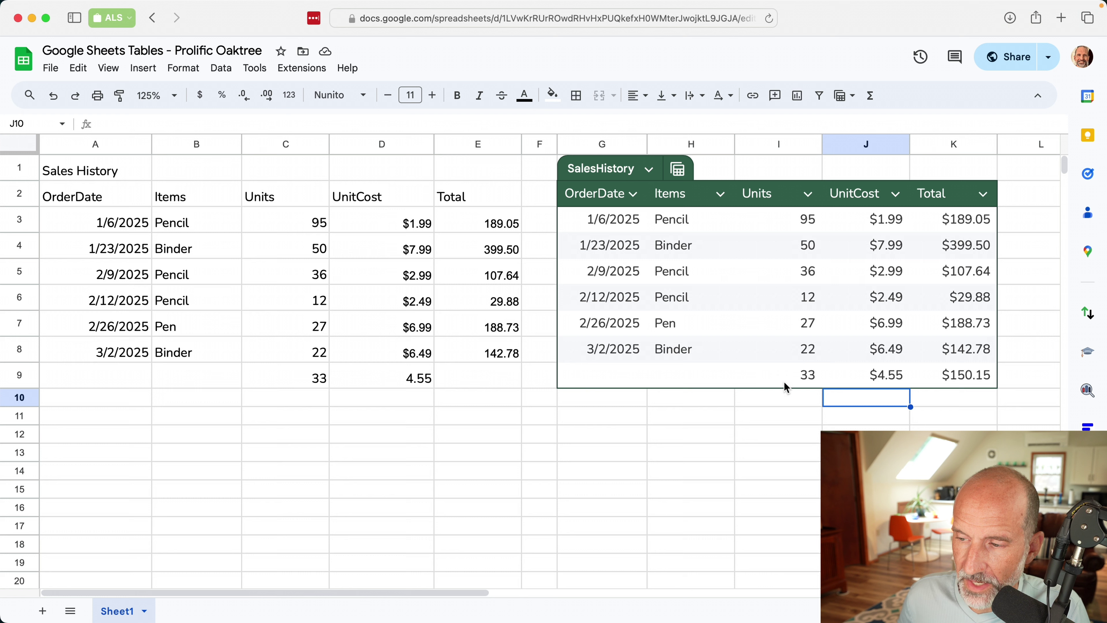
# Inspect the table's new row 9, its UnitCost formatting and Total formula, and compare it with the plain range's row 9.
pyautogui.click(815, 381)
pyautogui.click(865, 381)
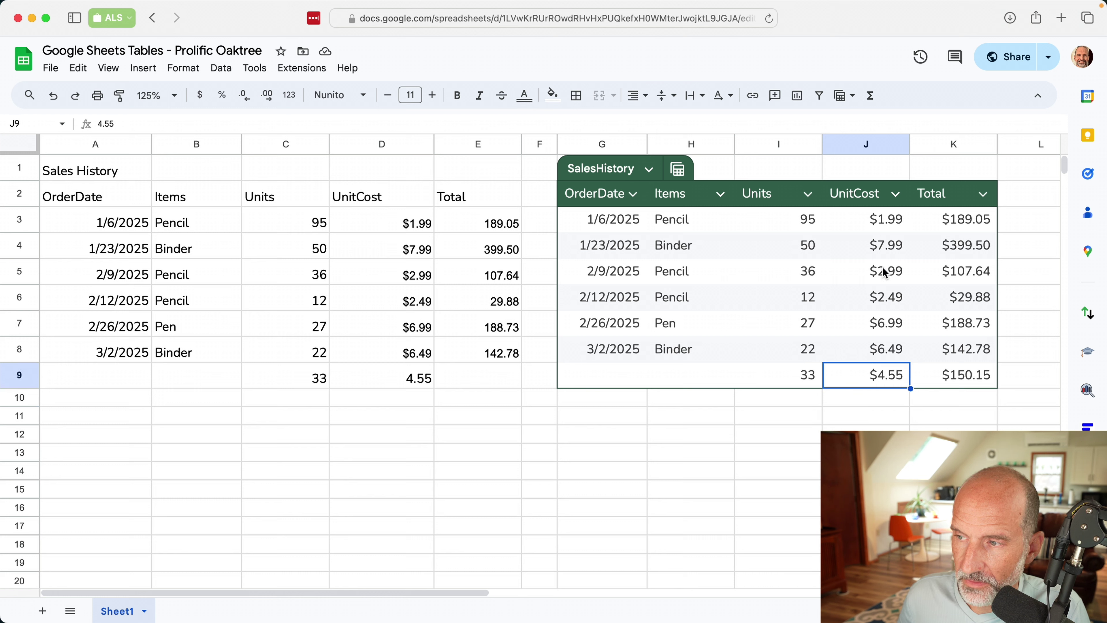
pyautogui.click(896, 193)
pyautogui.doubleClick(898, 193)
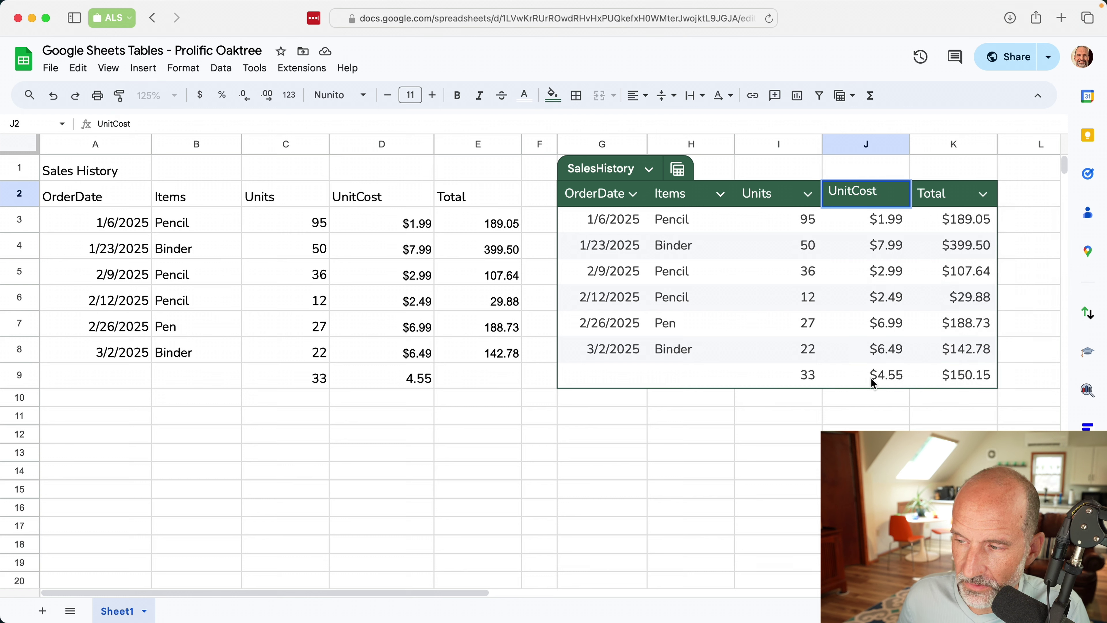
pyautogui.click(931, 382)
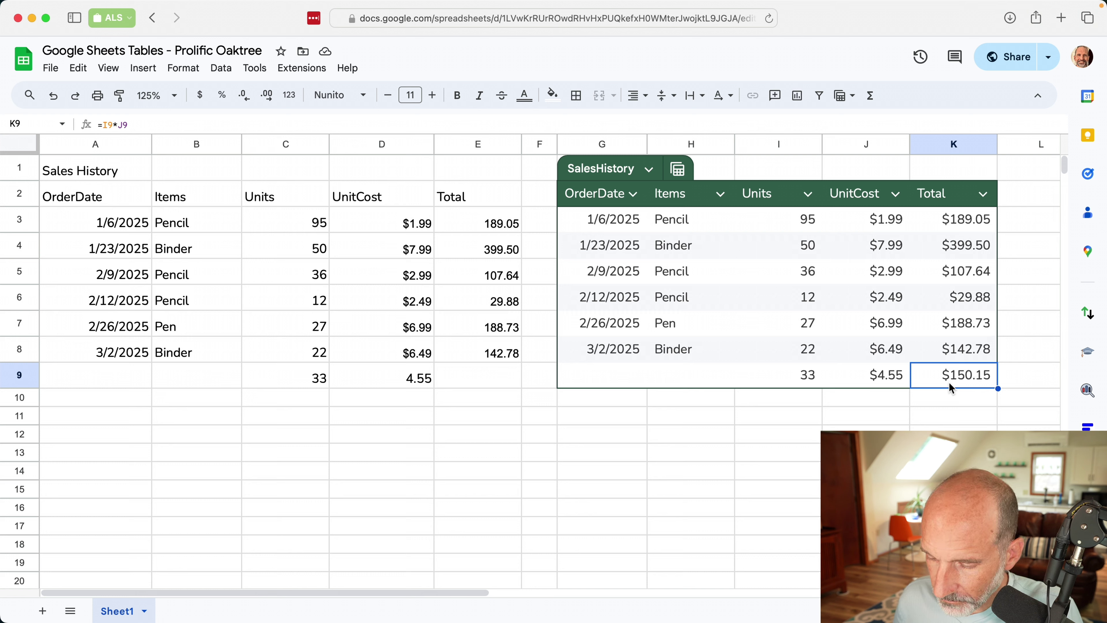
pyautogui.click(730, 371)
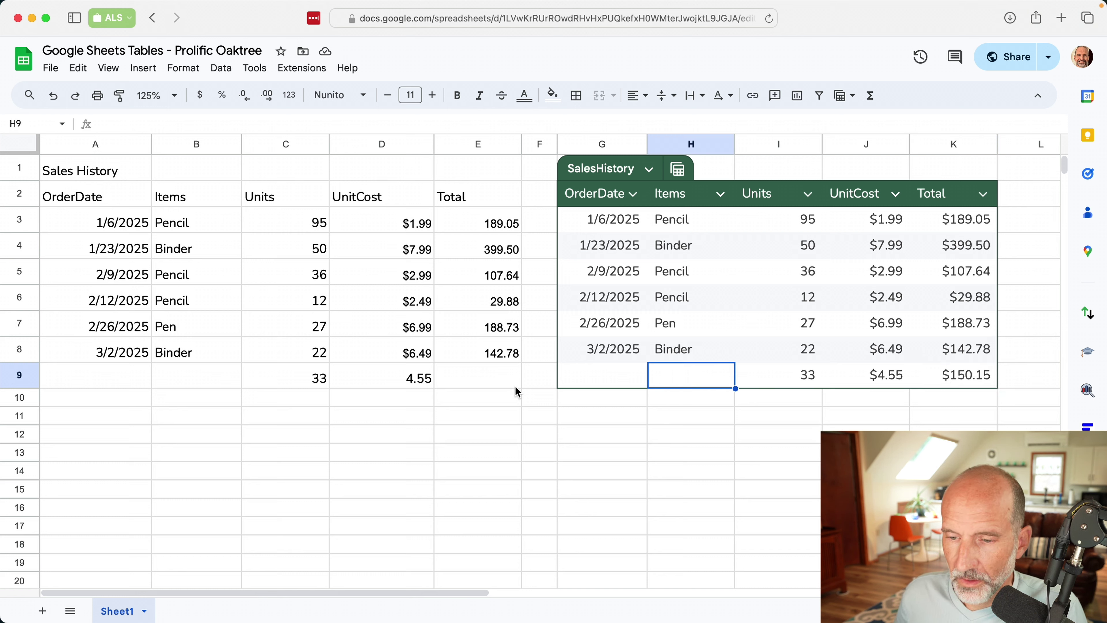
pyautogui.click(404, 404)
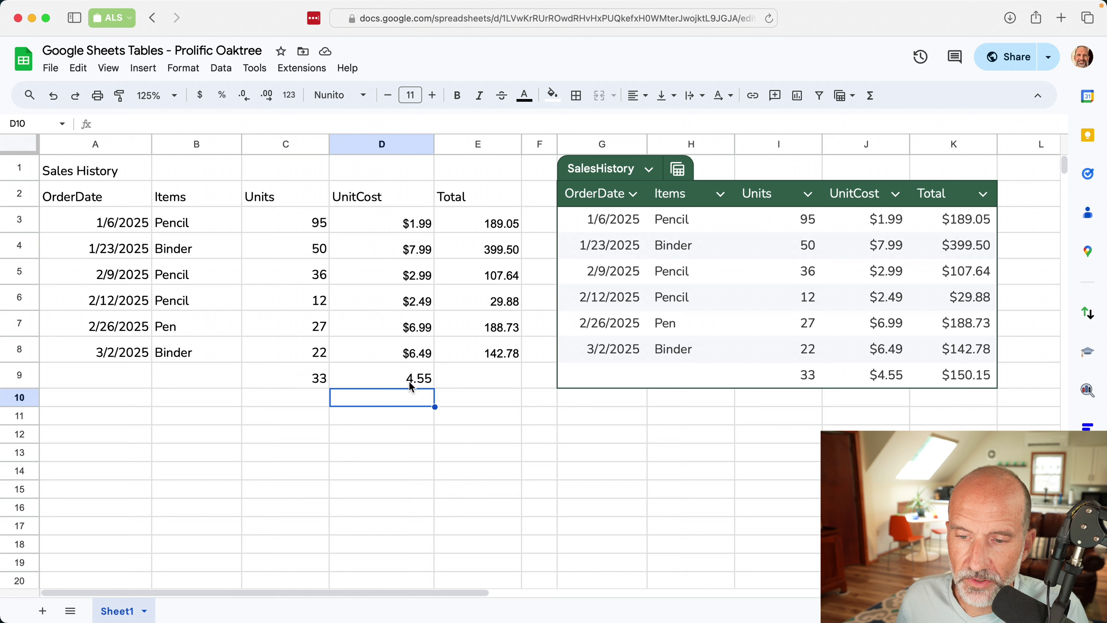
# Write an AVERAGE formula in E13 over the plain range's UnitCost cells D3:D9.
pyautogui.click(458, 455)
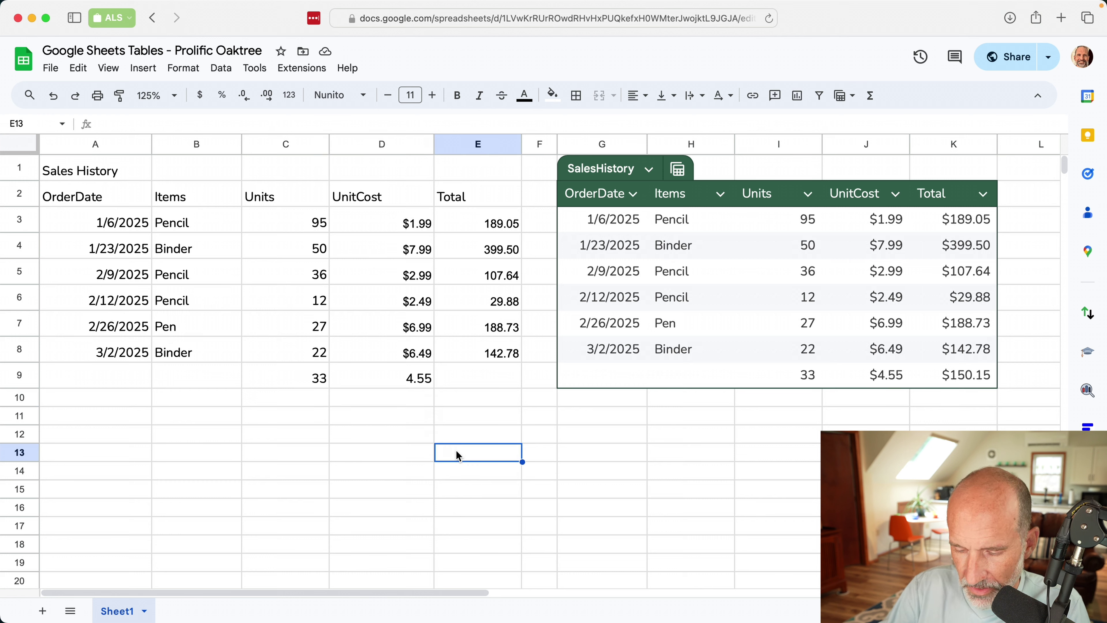
pyautogui.write('=average(')
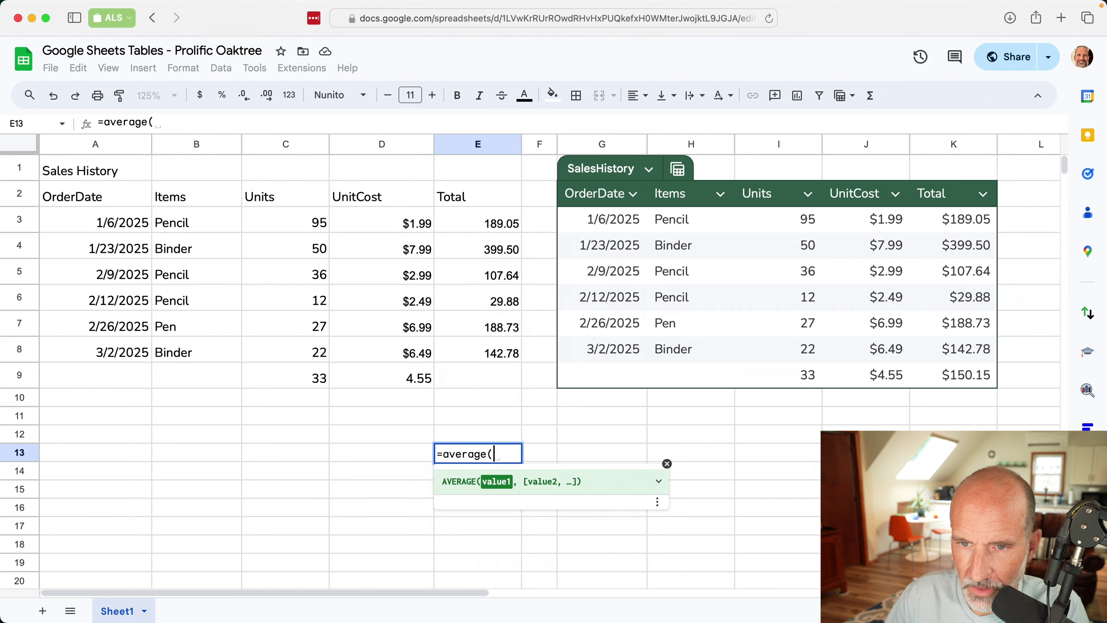
pyautogui.press('Up')
pyautogui.press('Up')
pyautogui.press('Up')
pyautogui.press('Up')
pyautogui.press('Left')
pyautogui.hotkey('shift', 'Up')
pyautogui.hotkey('shift', 'Up')
pyautogui.hotkey('shift', 'Up')
pyautogui.hotkey('shift', 'Up')
pyautogui.hotkey('shift', 'Up')
pyautogui.hotkey('shift', 'Up')
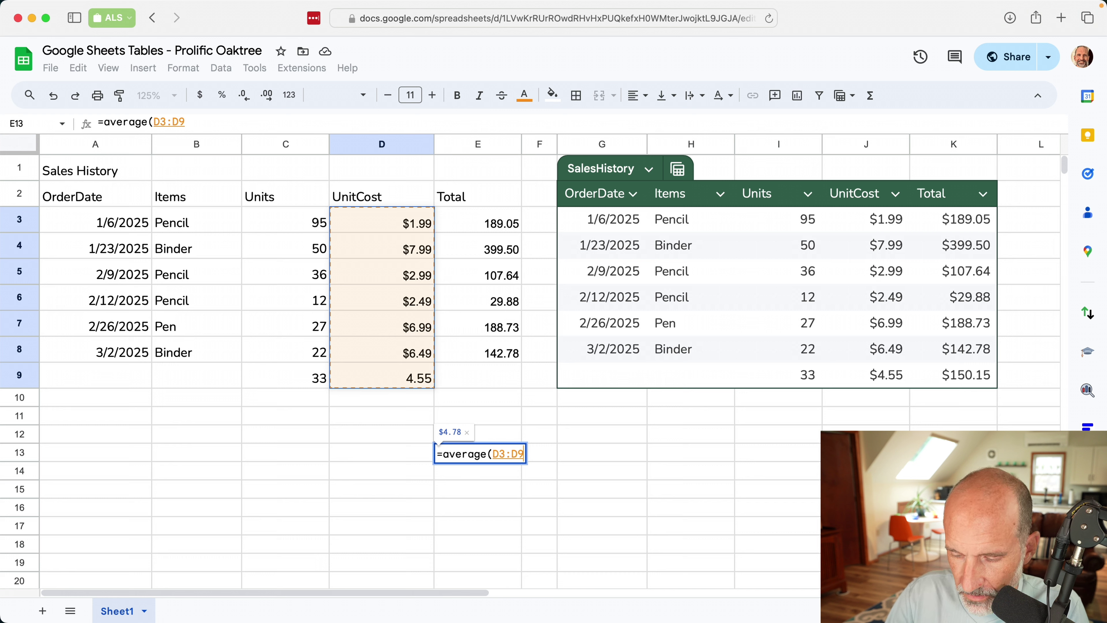
pyautogui.write(')')
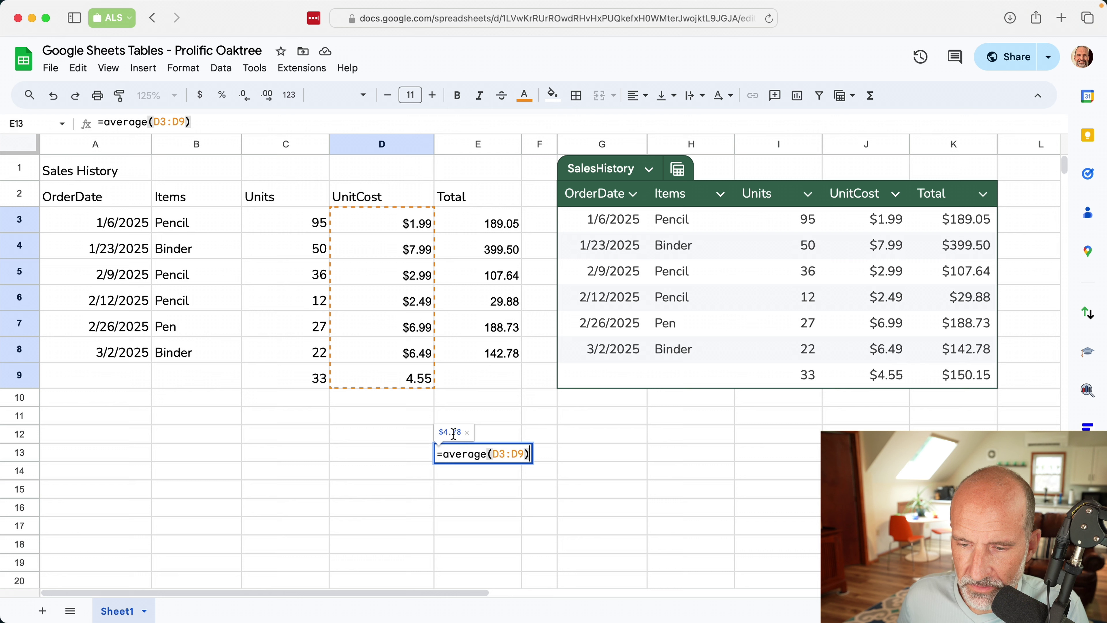
# Change the E13 average's reference to the open-ended range D3:D and commit the formula.
pyautogui.click(523, 452)
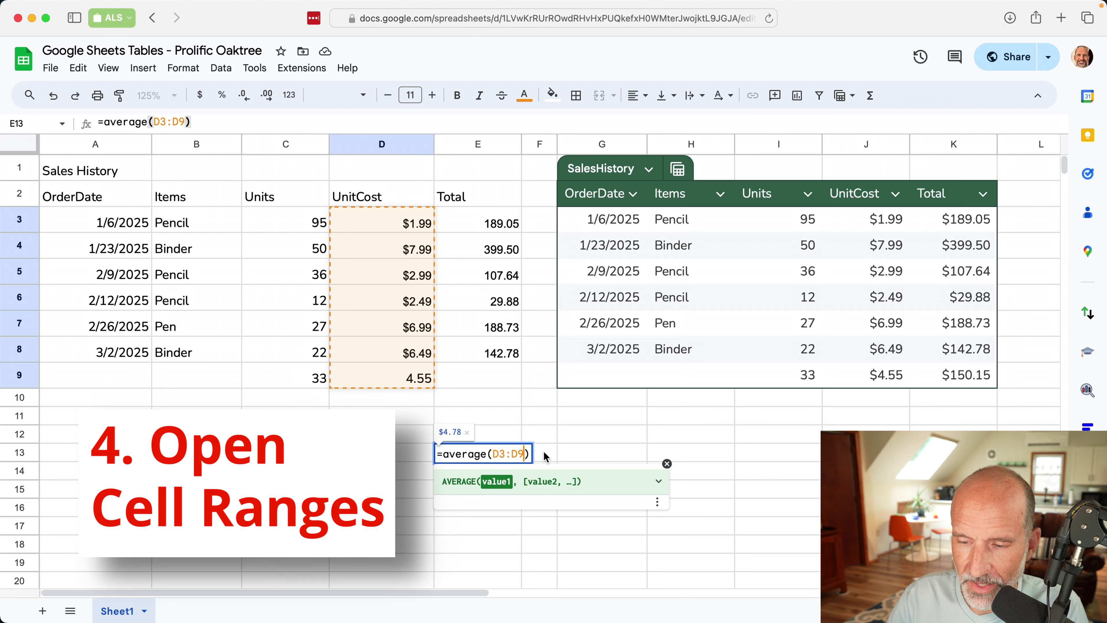
pyautogui.press('BackSpace')
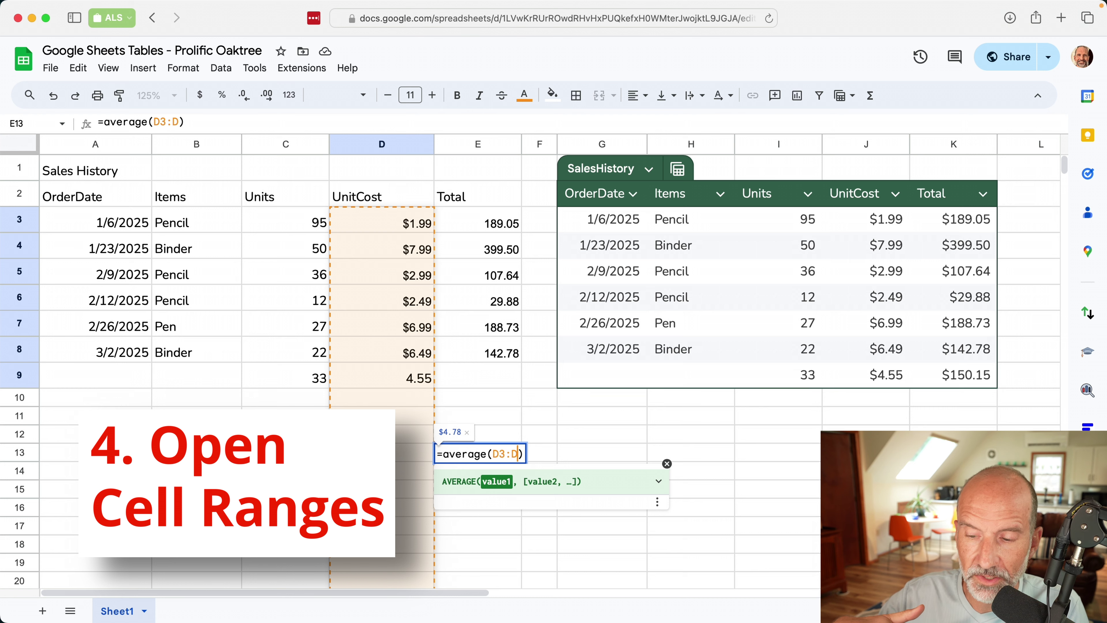
pyautogui.press('Return')
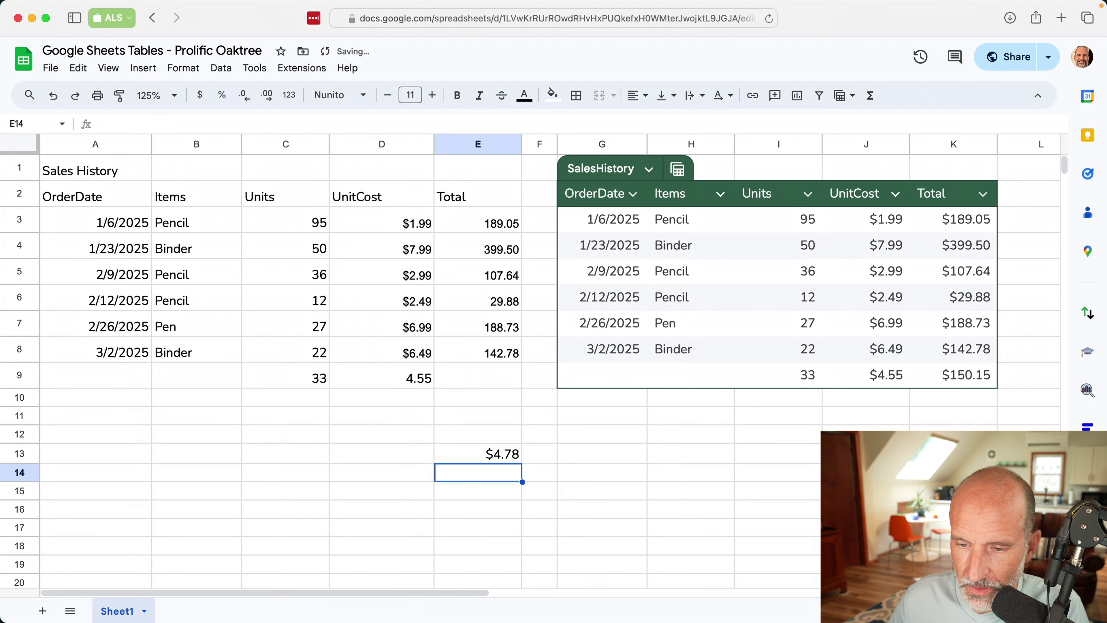
# Add a unit cost of 1 in D10 of the plain range and check which cells the E13 average covers.
pyautogui.click(400, 386)
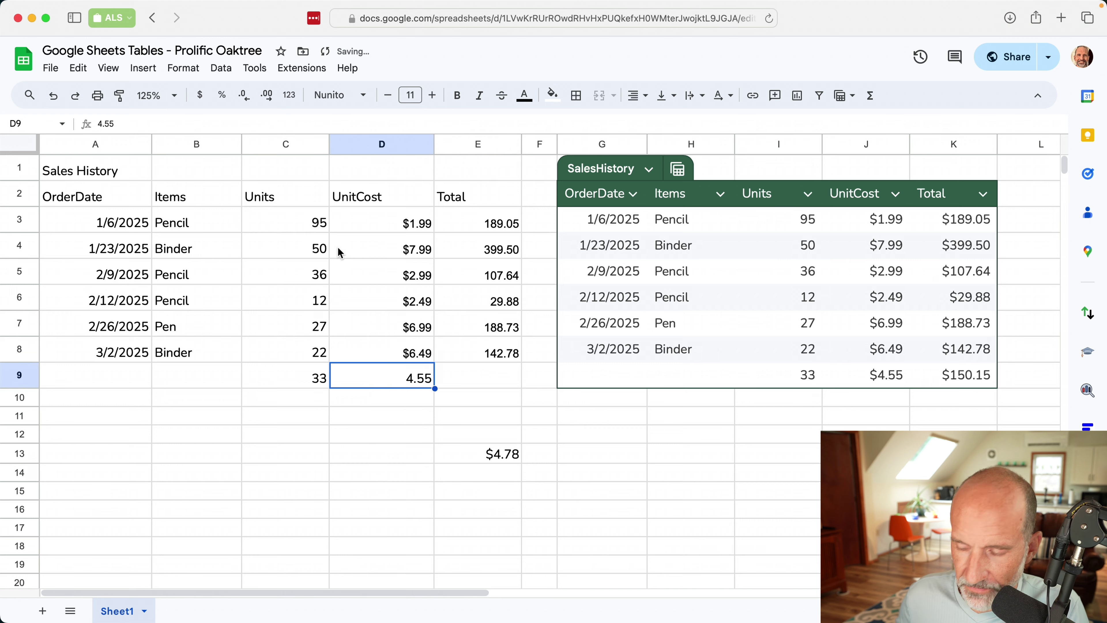
pyautogui.press('Down')
pyautogui.write('1')
pyautogui.press('Return')
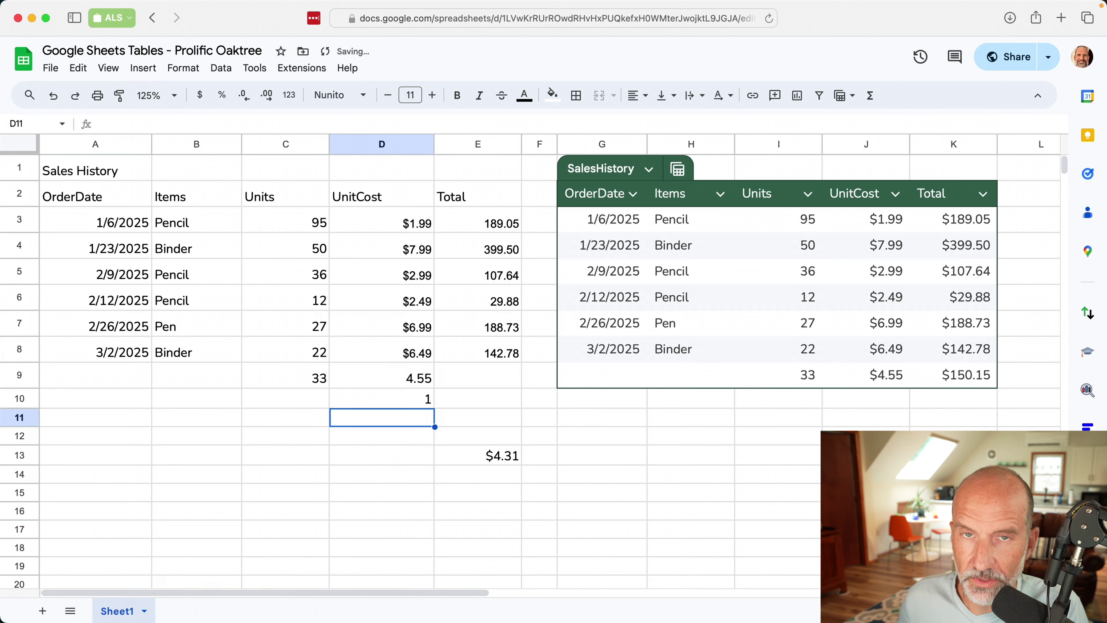
pyautogui.click(481, 455)
pyautogui.doubleClick(481, 455)
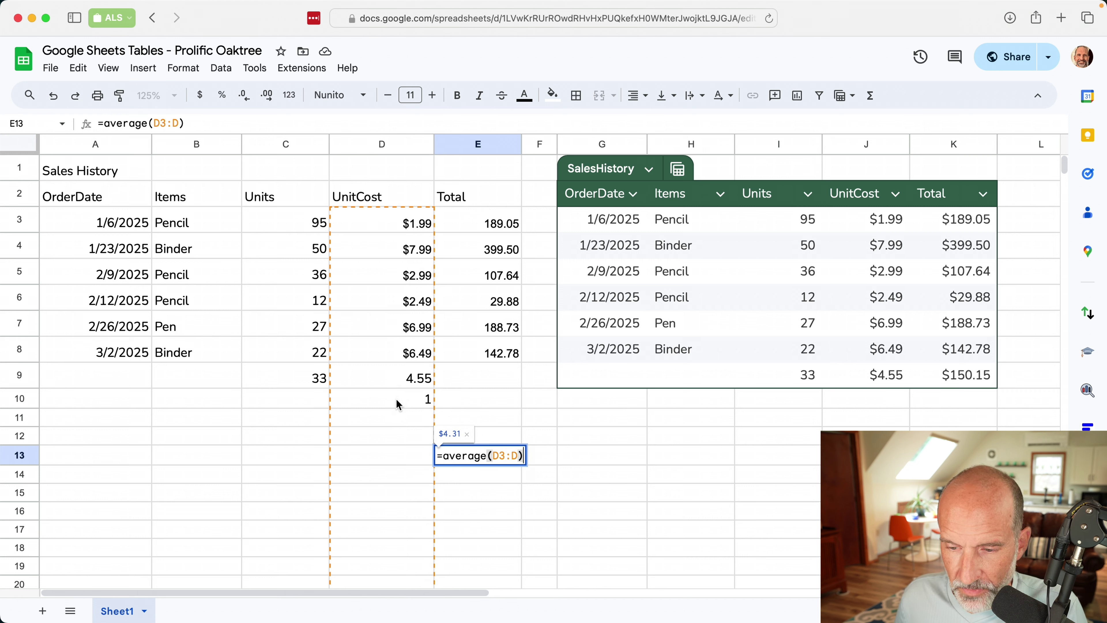
pyautogui.press('Escape')
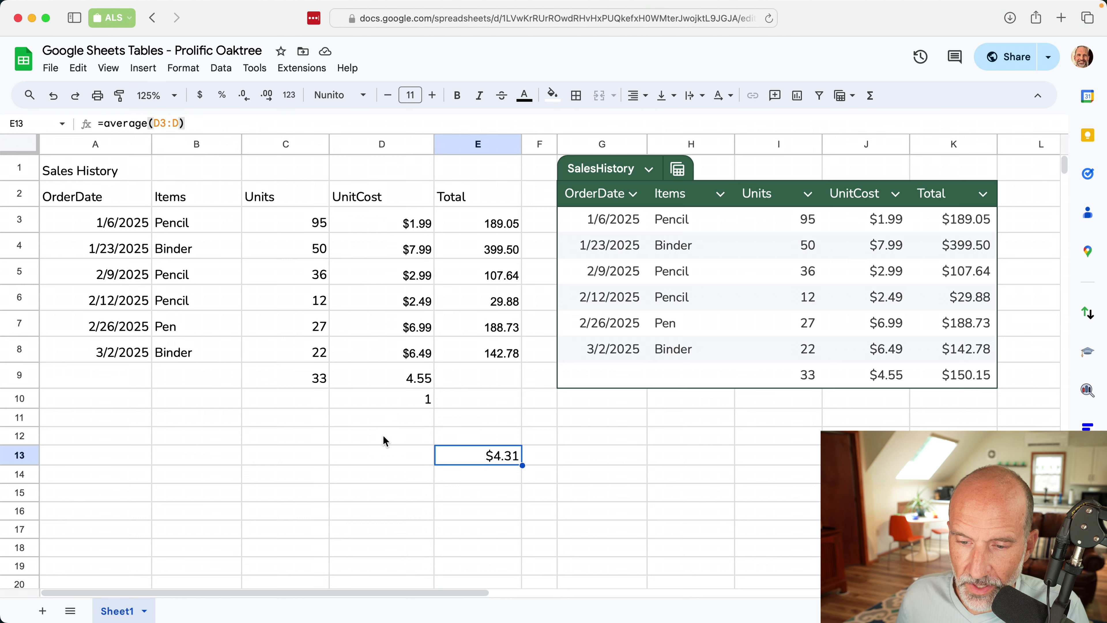
# Enter 10000 in D16, well below the plain range's data, and check the average in E13.
pyautogui.moveTo(368, 488); pyautogui.dragTo(407, 520)
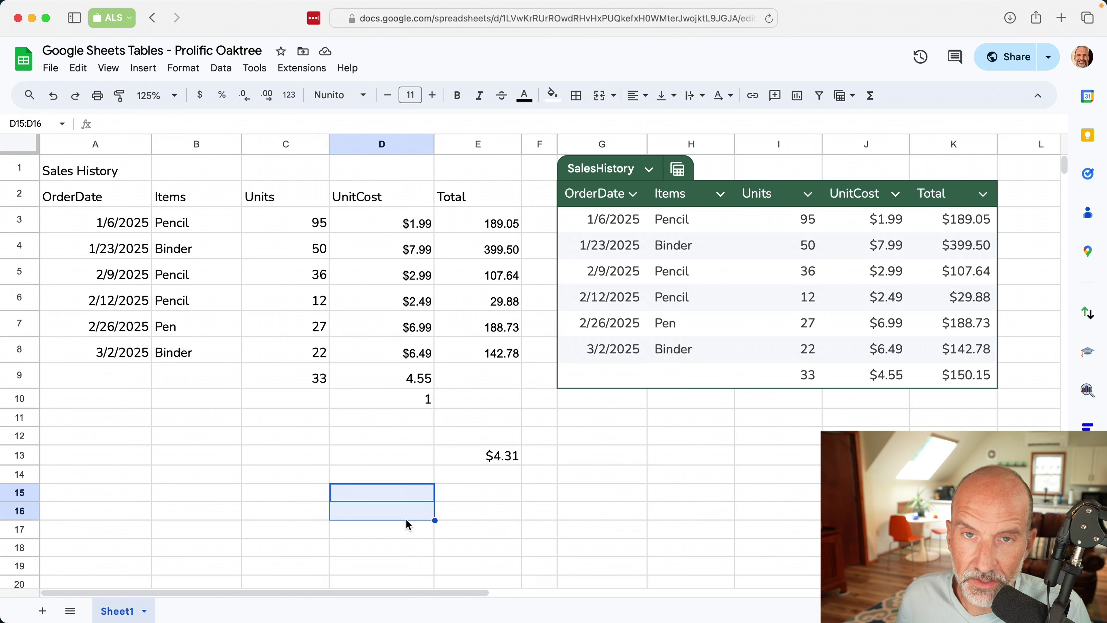
pyautogui.click(409, 519)
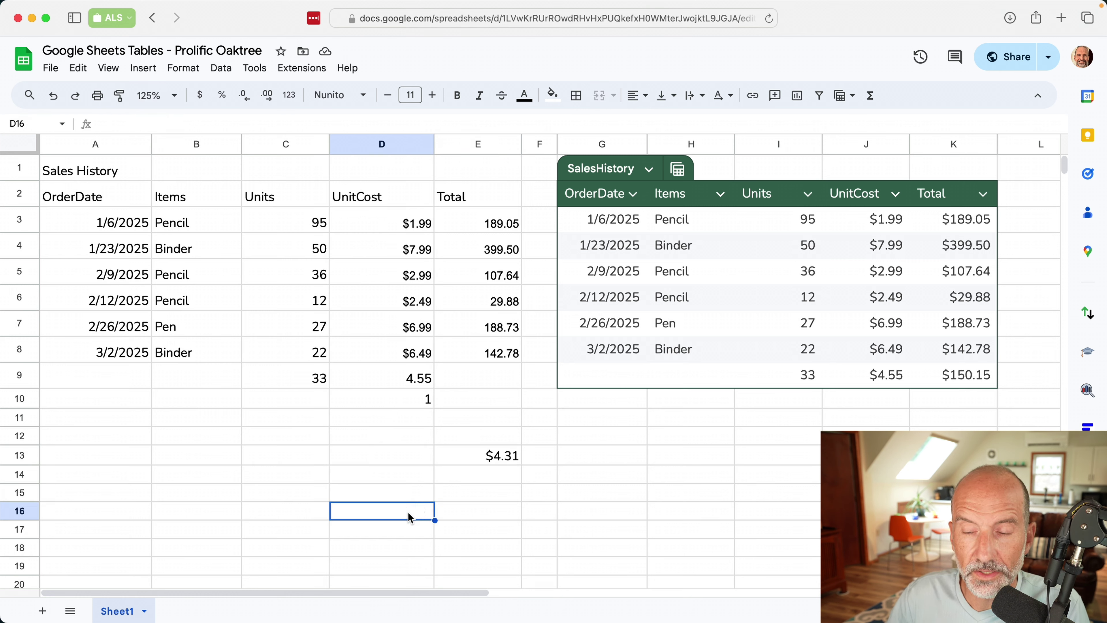
pyautogui.write('10000')
pyautogui.press('Return')
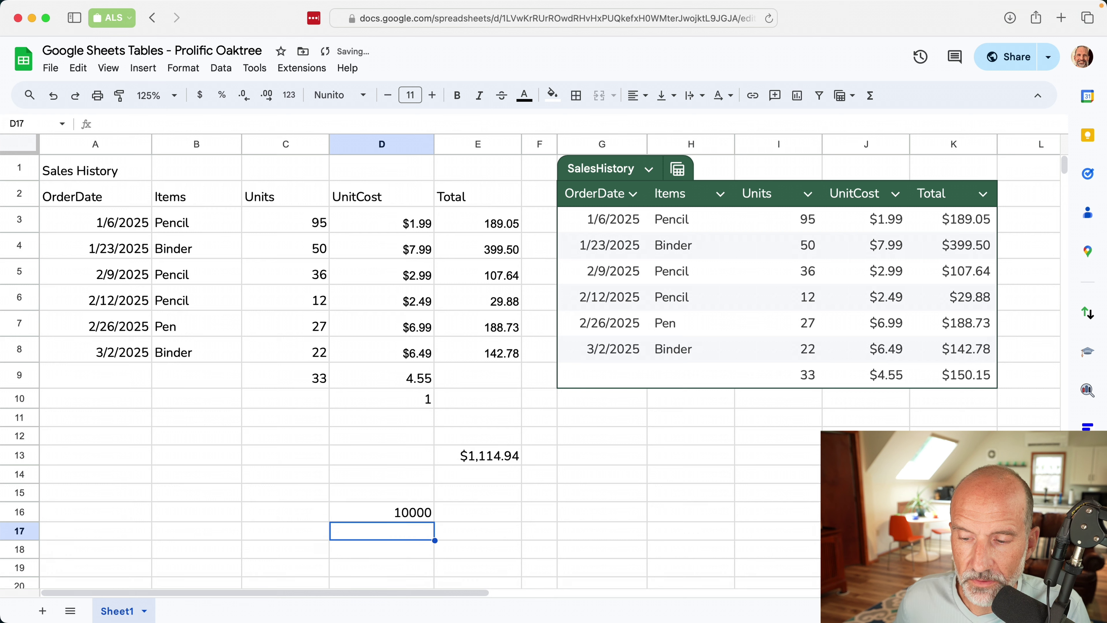
pyautogui.click(480, 454)
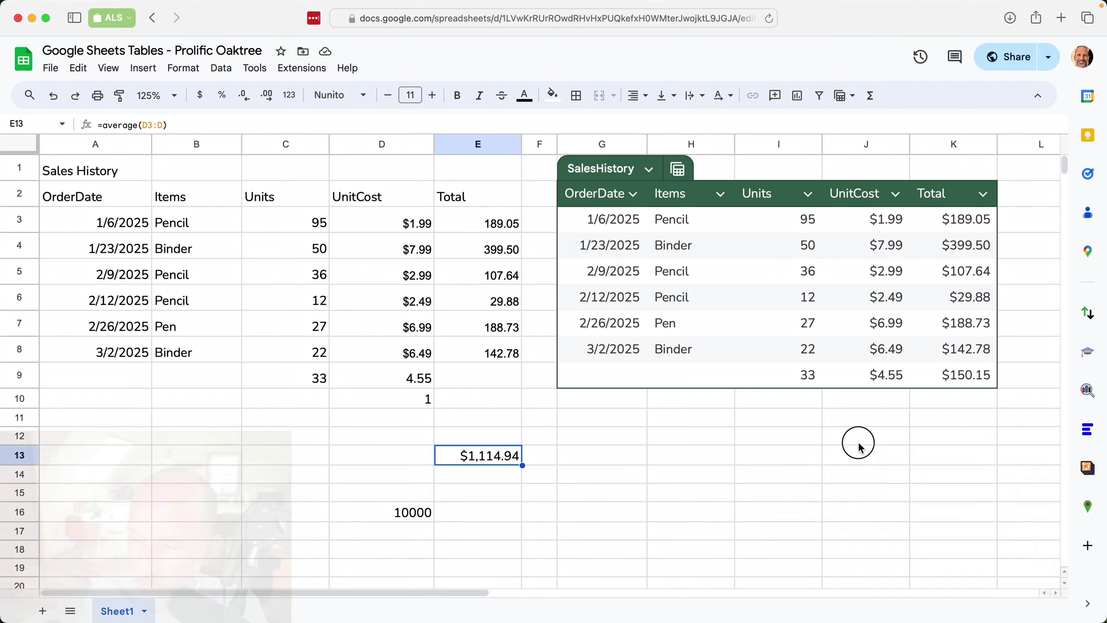
# Enter =AVERAGE(SalesHistory[Total]) in J12 below the SalesHistory table.
pyautogui.click(858, 442)
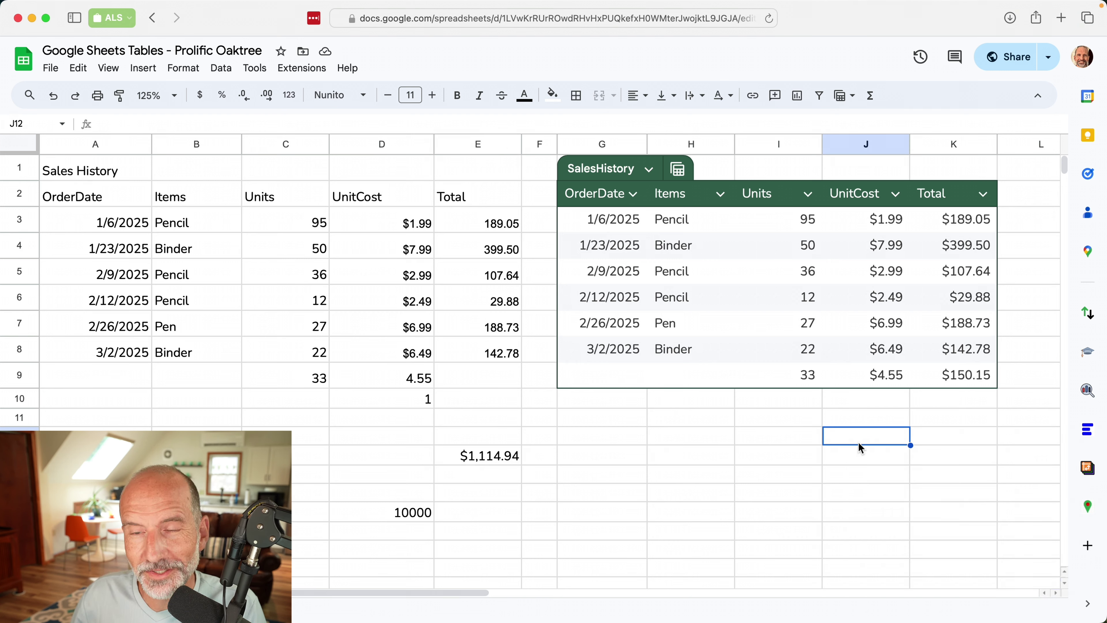
pyautogui.write('=')
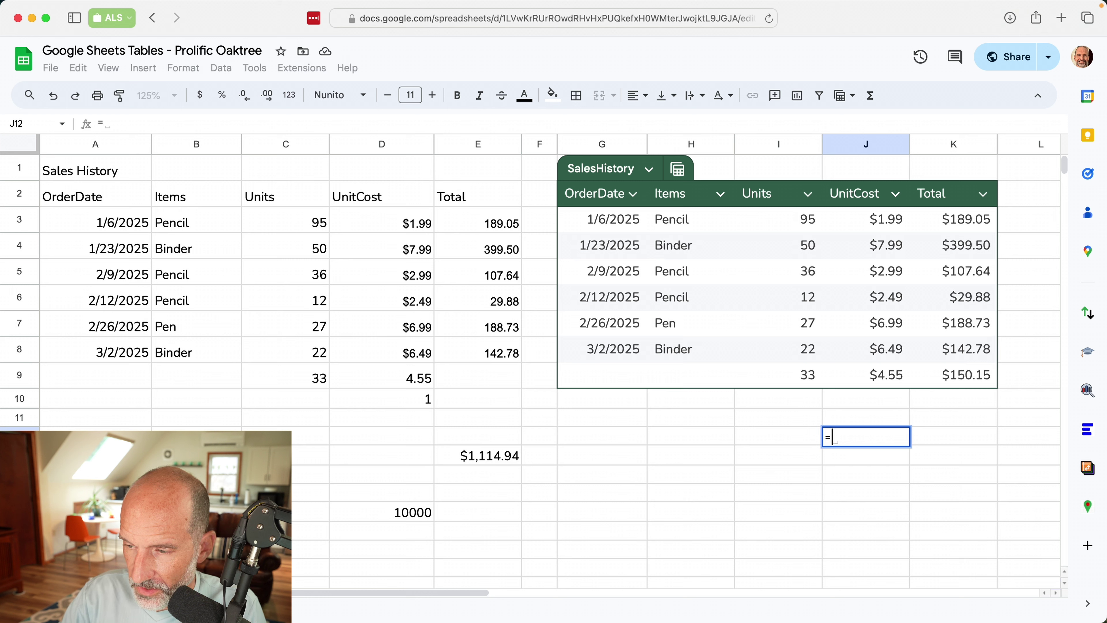
pyautogui.write('a')
pyautogui.press('BackSpace')
pyautogui.press('capslock')
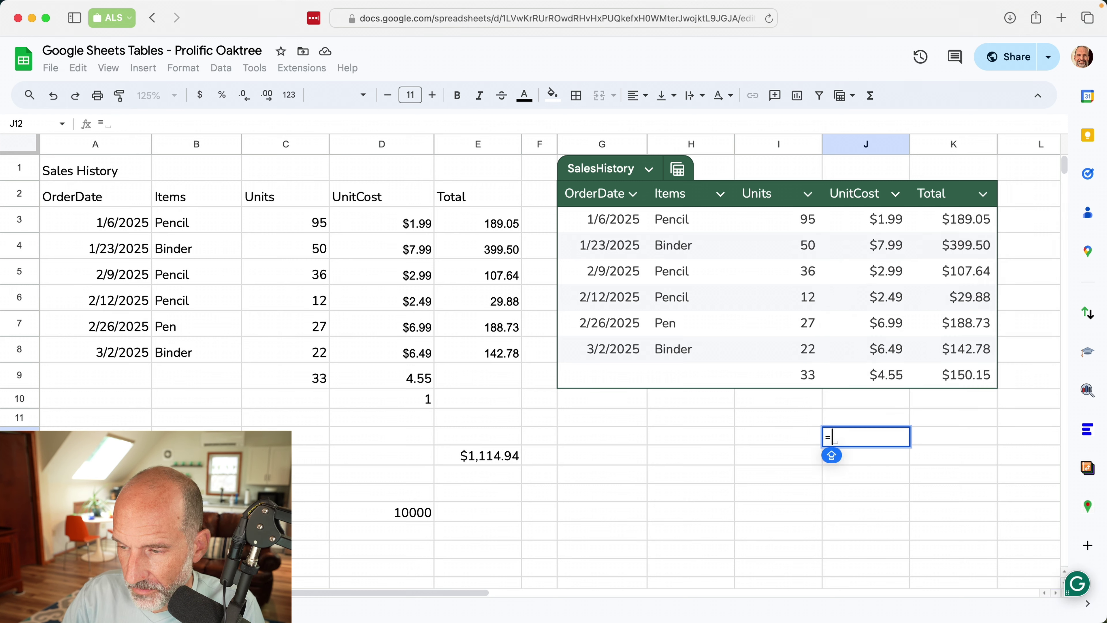
pyautogui.write('AVERAGE(')
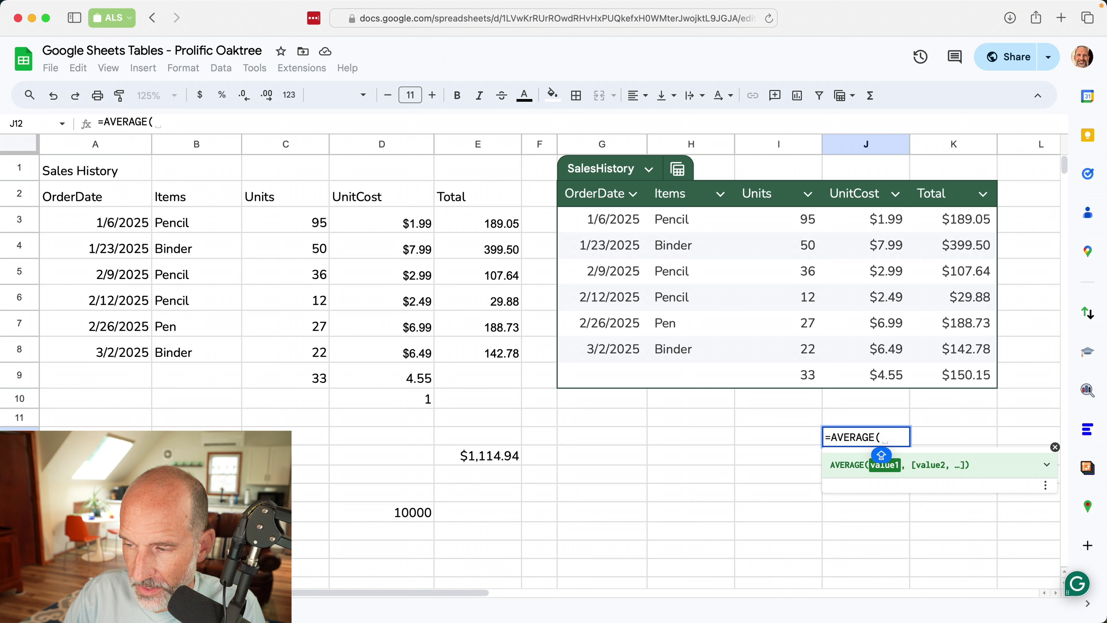
pyautogui.press('capslock')
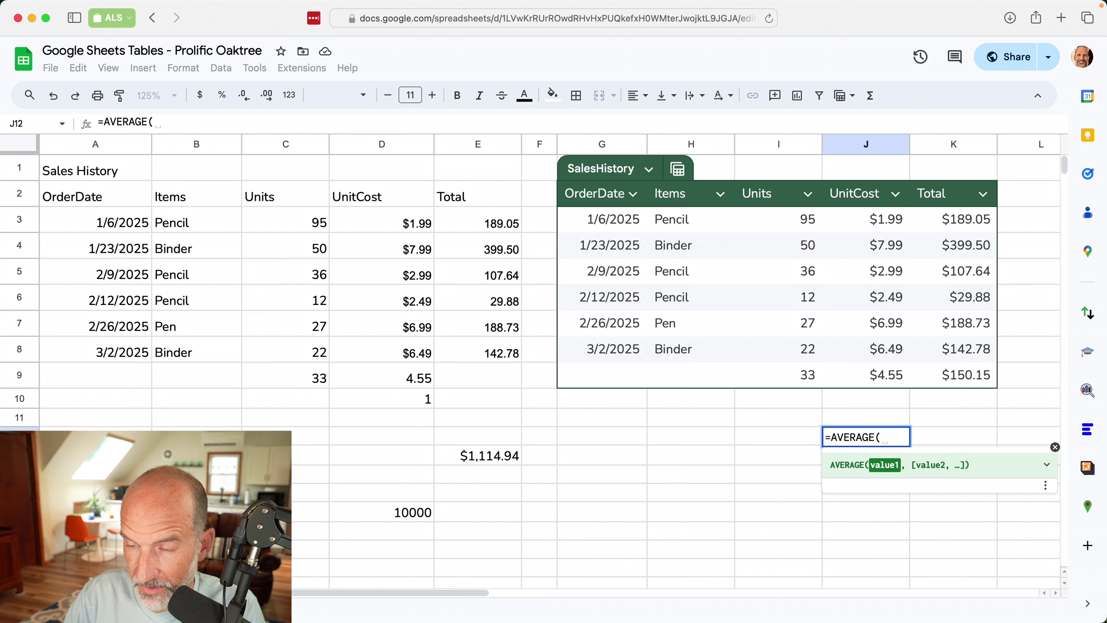
pyautogui.write('sale')
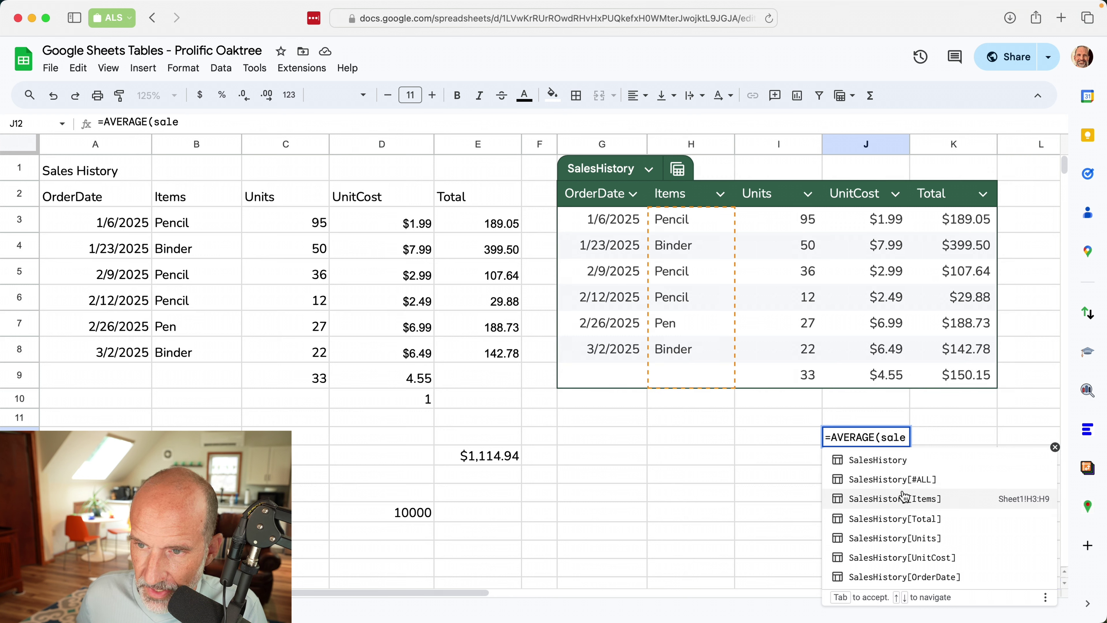
pyautogui.click(901, 521)
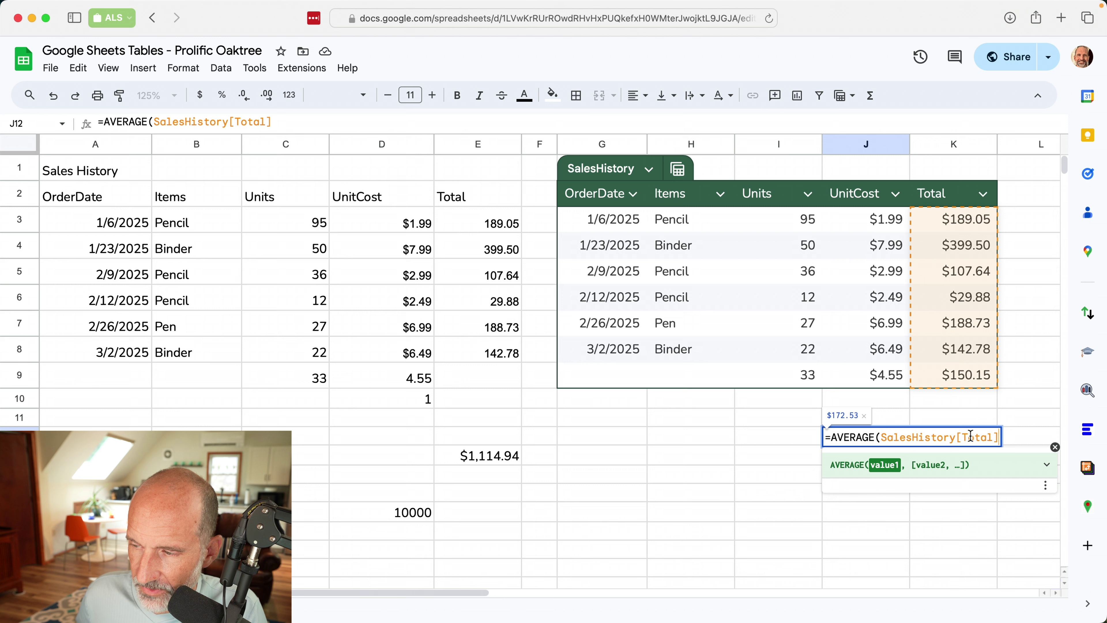
pyautogui.write(')')
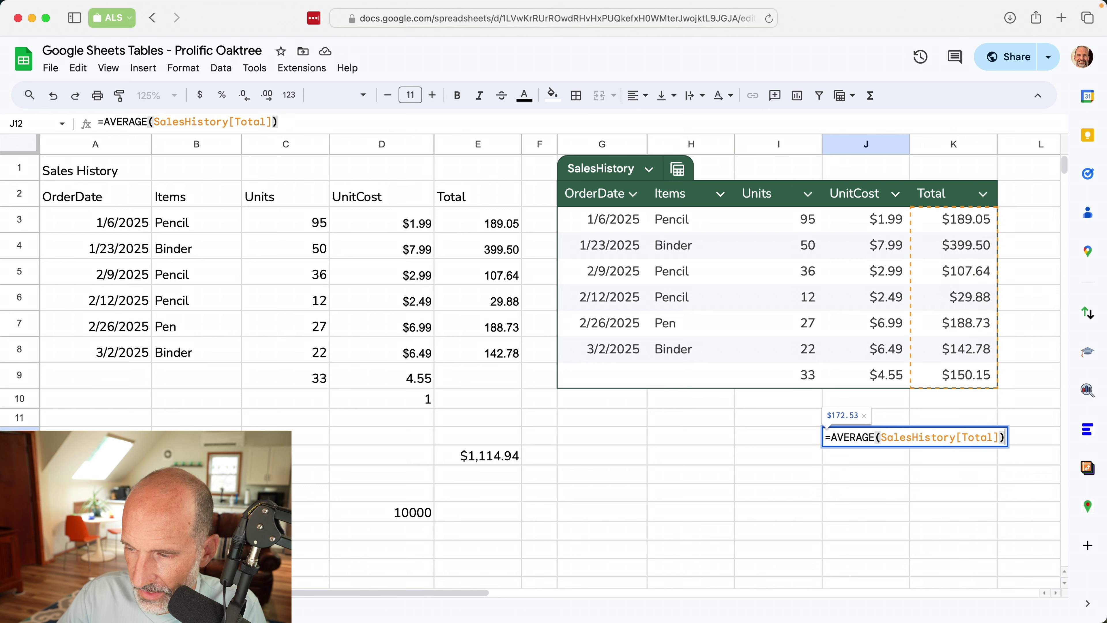
pyautogui.press('Return')
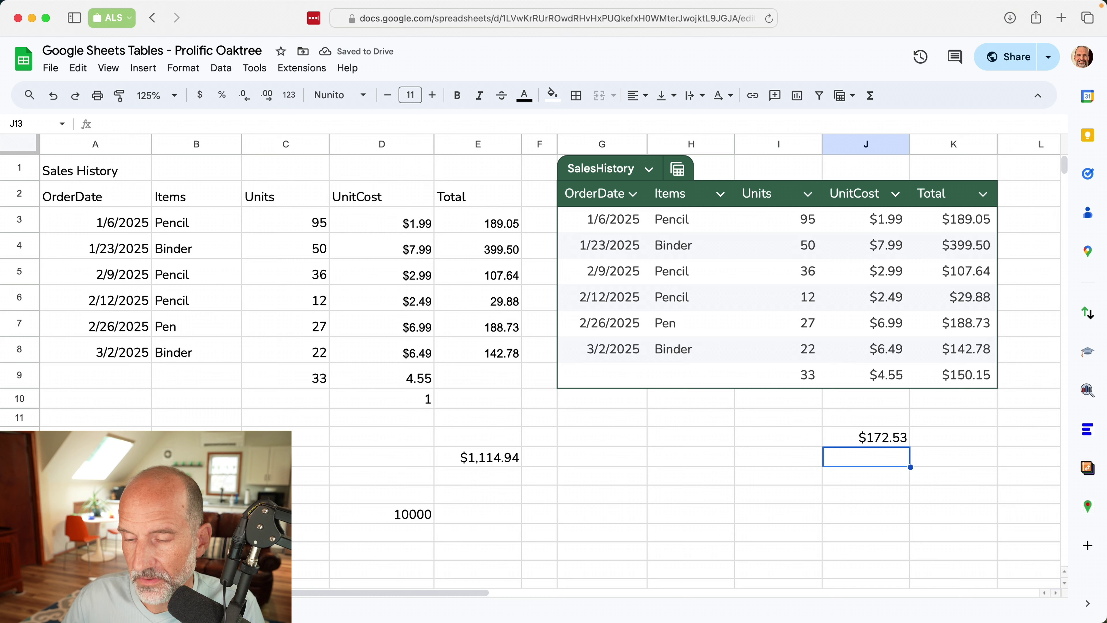
# Add a row below the SalesHistory table with unit cost 1 in J10, and check the J12 average and the K10 Total formula.
pyautogui.click(379, 510)
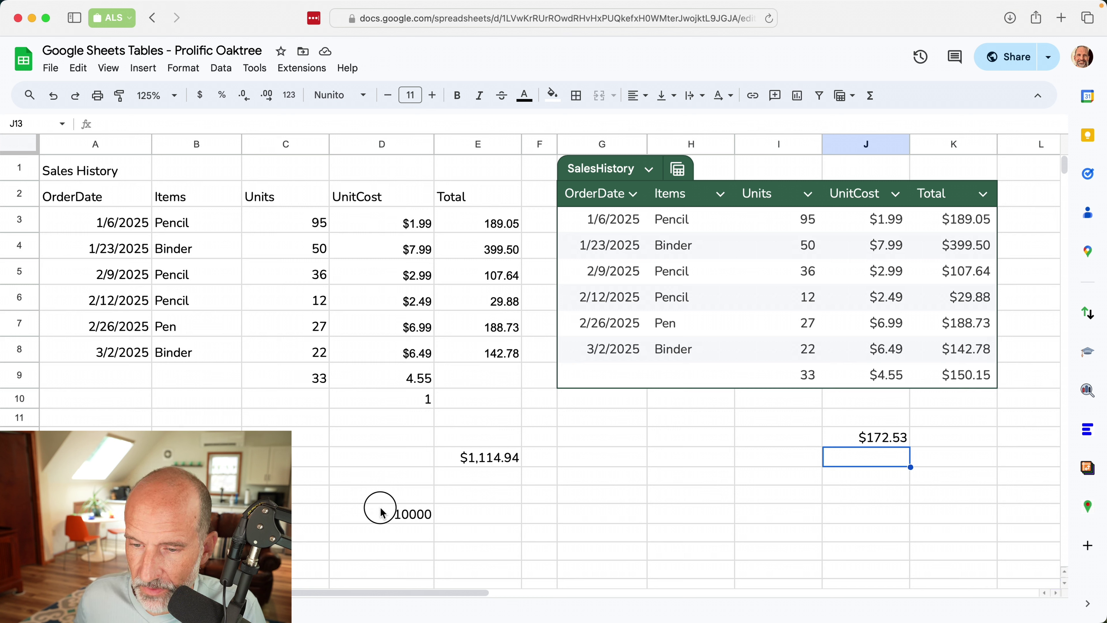
pyautogui.click(877, 397)
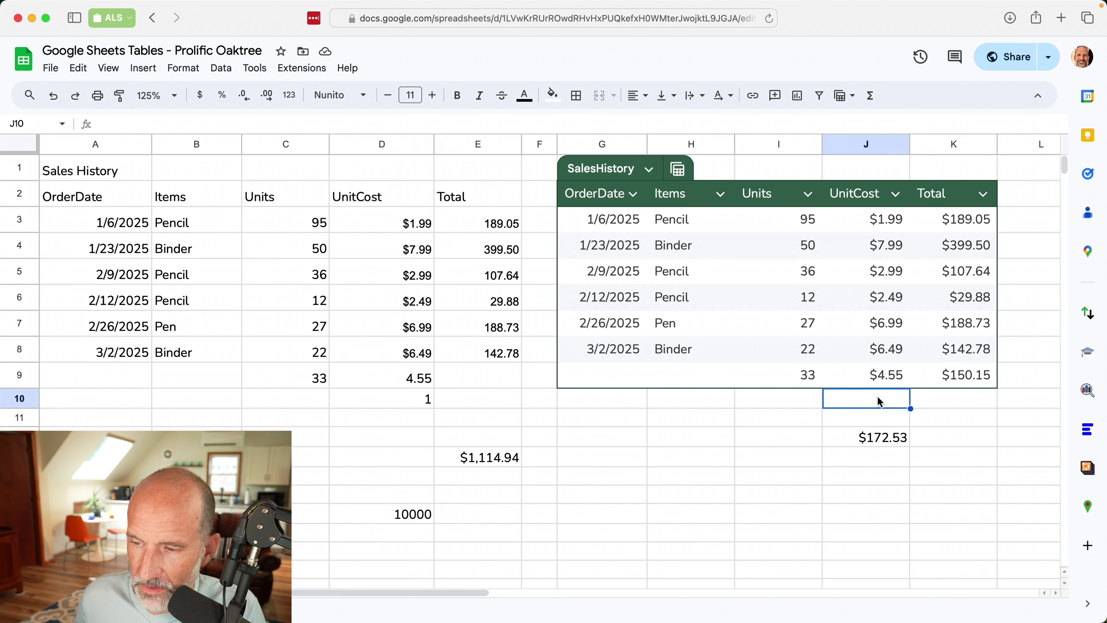
pyautogui.write('1')
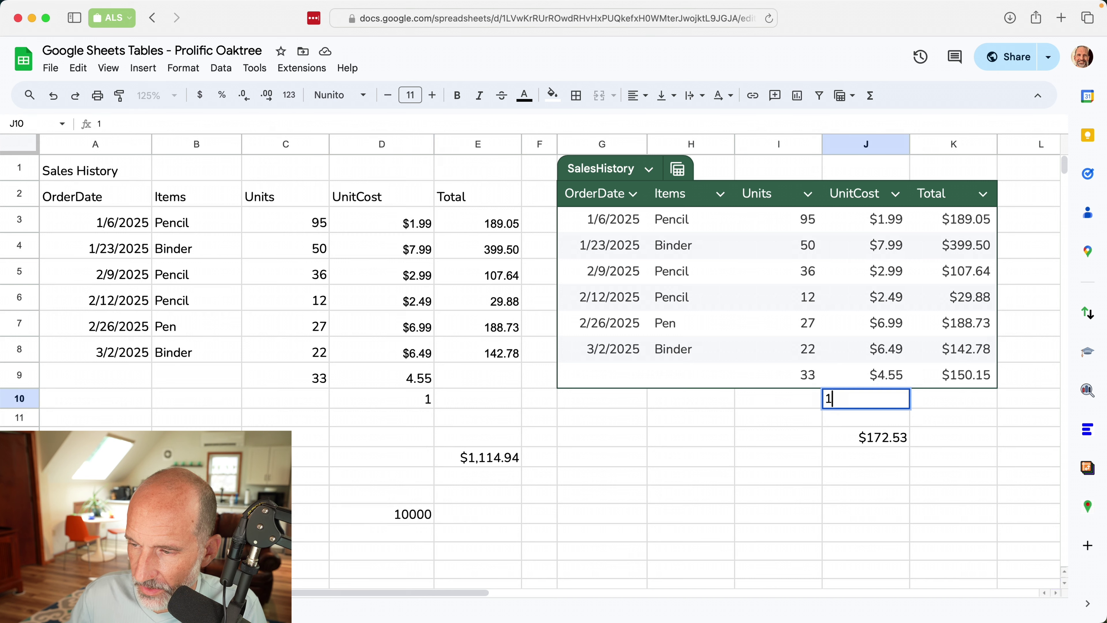
pyautogui.press('Return')
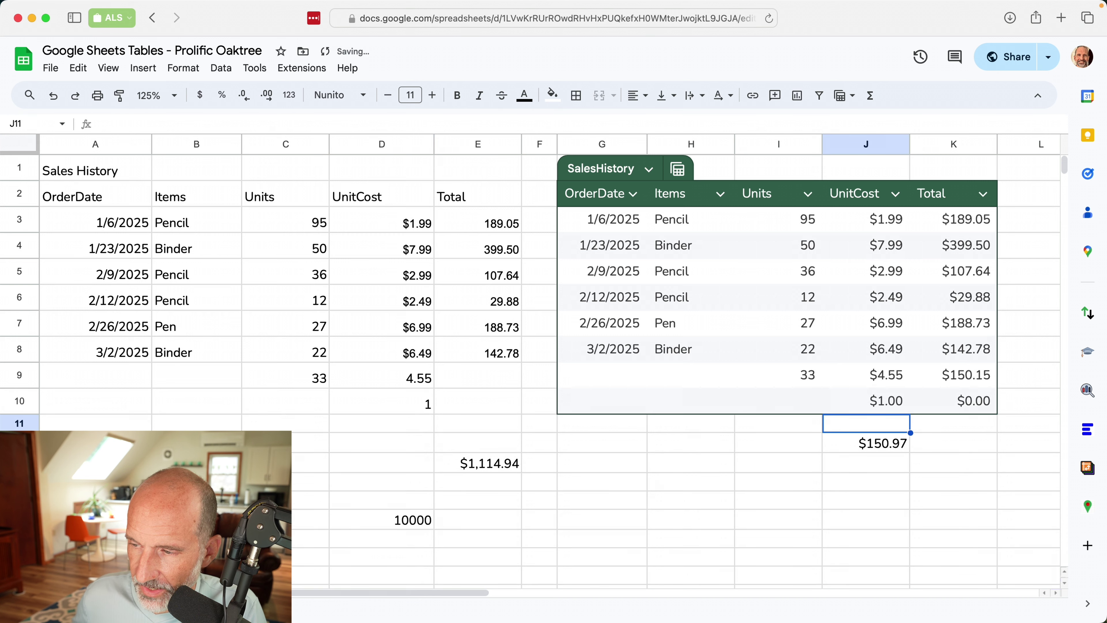
pyautogui.click(870, 446)
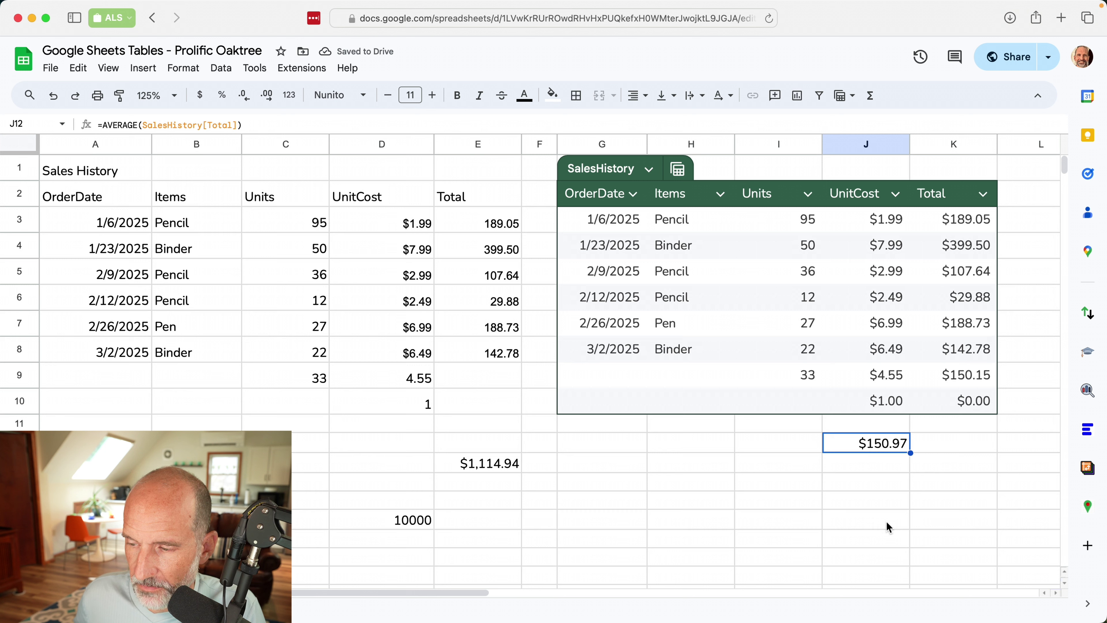
pyautogui.click(961, 402)
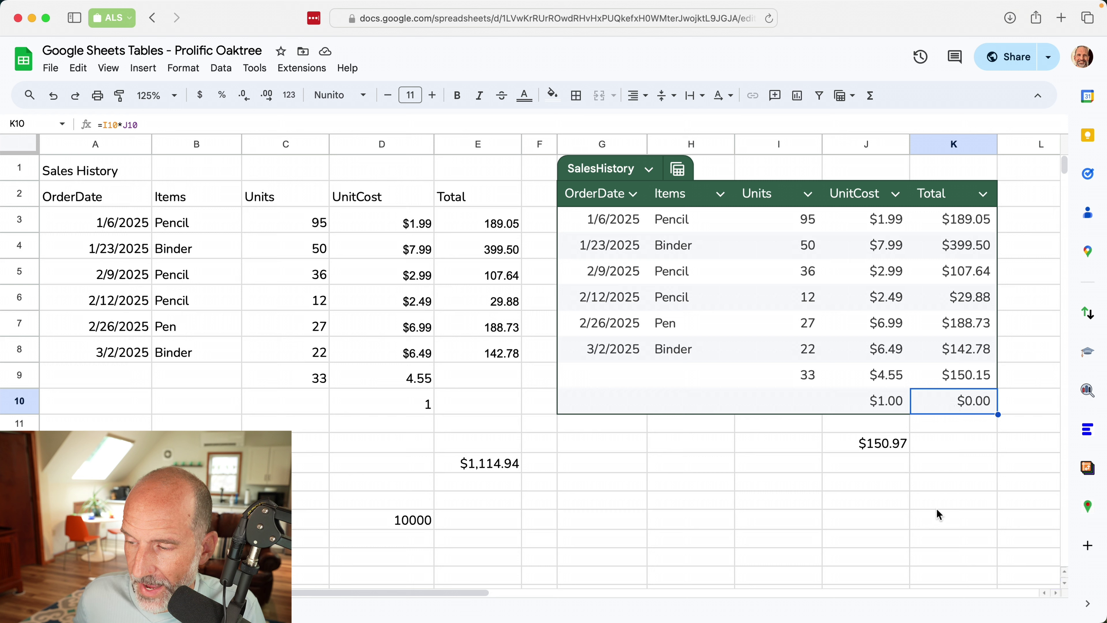
# Enter 100000 in K16, outside the table below its Total column, to test the J12 average.
pyautogui.click(941, 518)
pyautogui.write('100000')
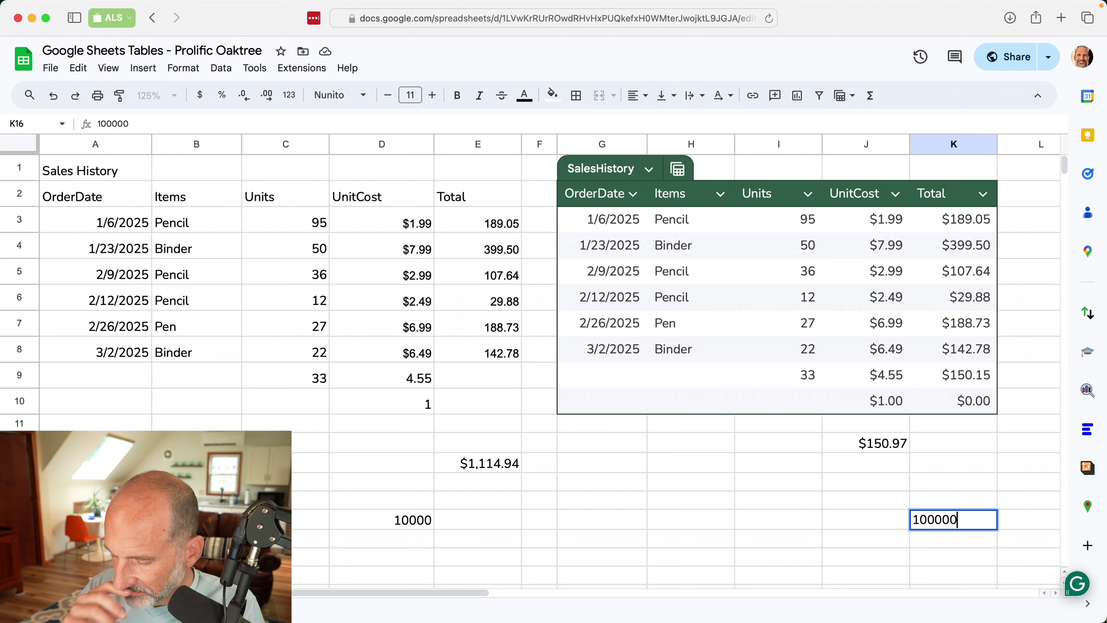
pyautogui.press('Return')
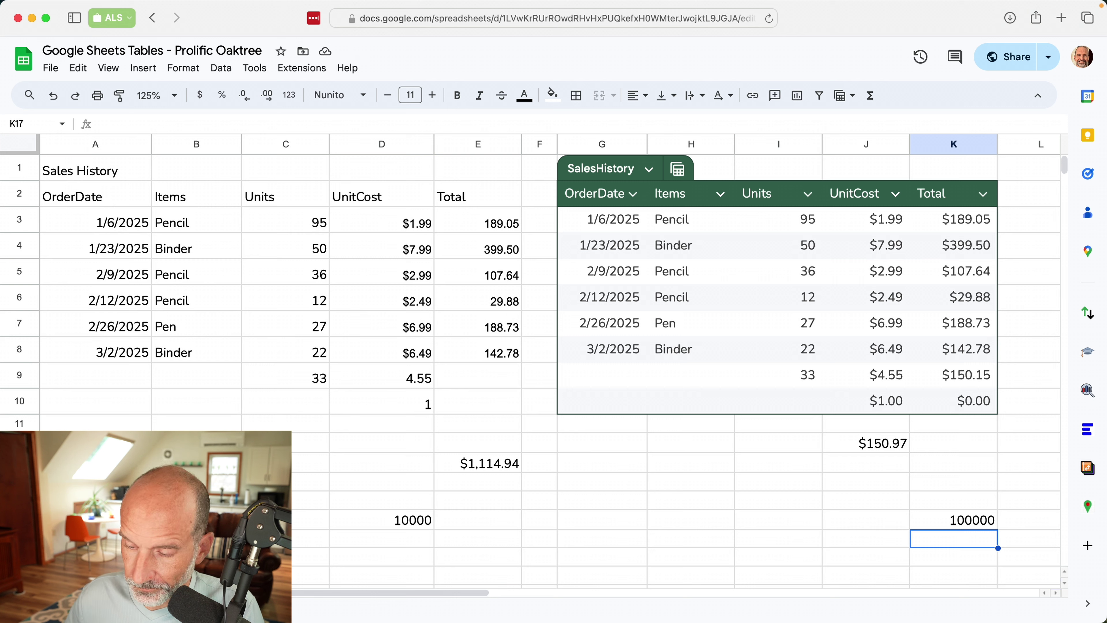
pyautogui.click(685, 431)
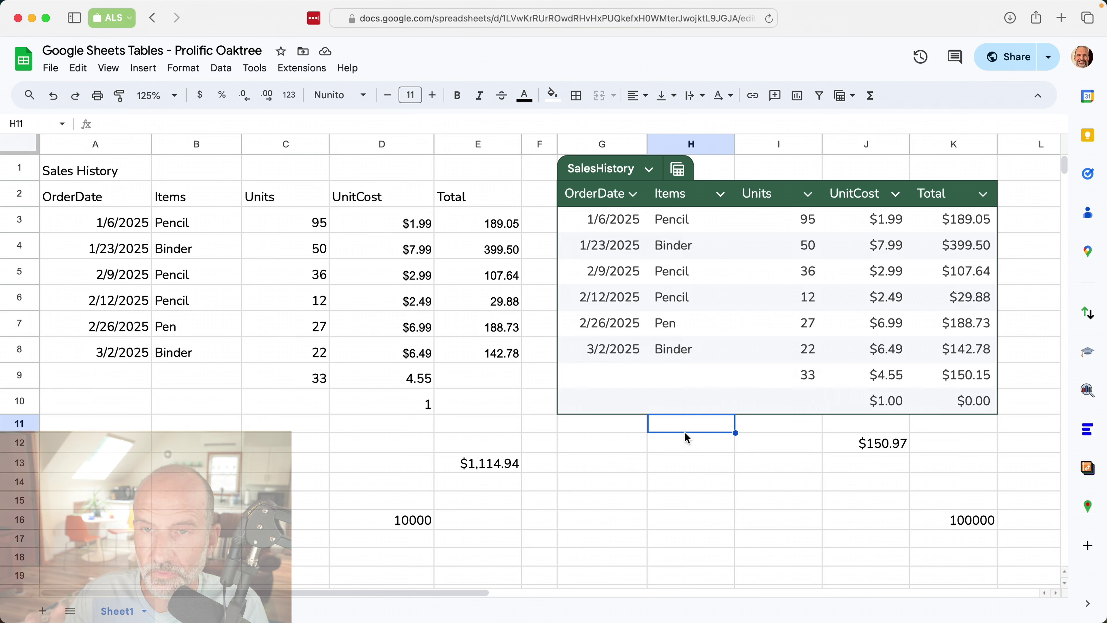
# Clear the two test rows at the end of the SalesHistory table and delete sheet rows 9 and 10.
pyautogui.click(619, 376)
pyautogui.moveTo(620, 376); pyautogui.dragTo(951, 408)
pyautogui.press('Delete')
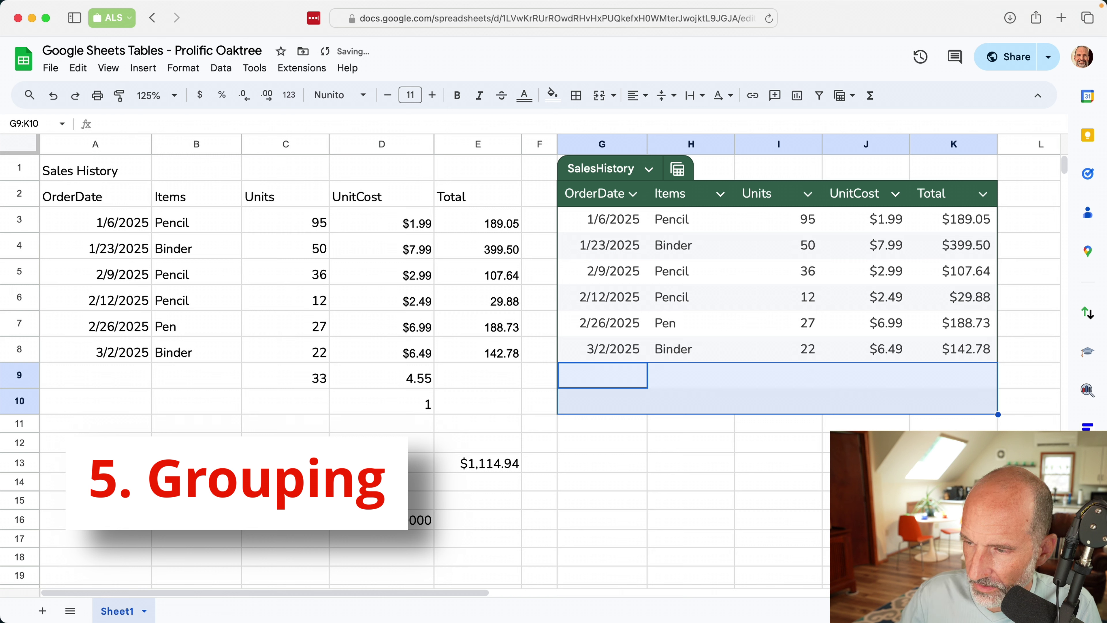
pyautogui.rightClick(772, 374)
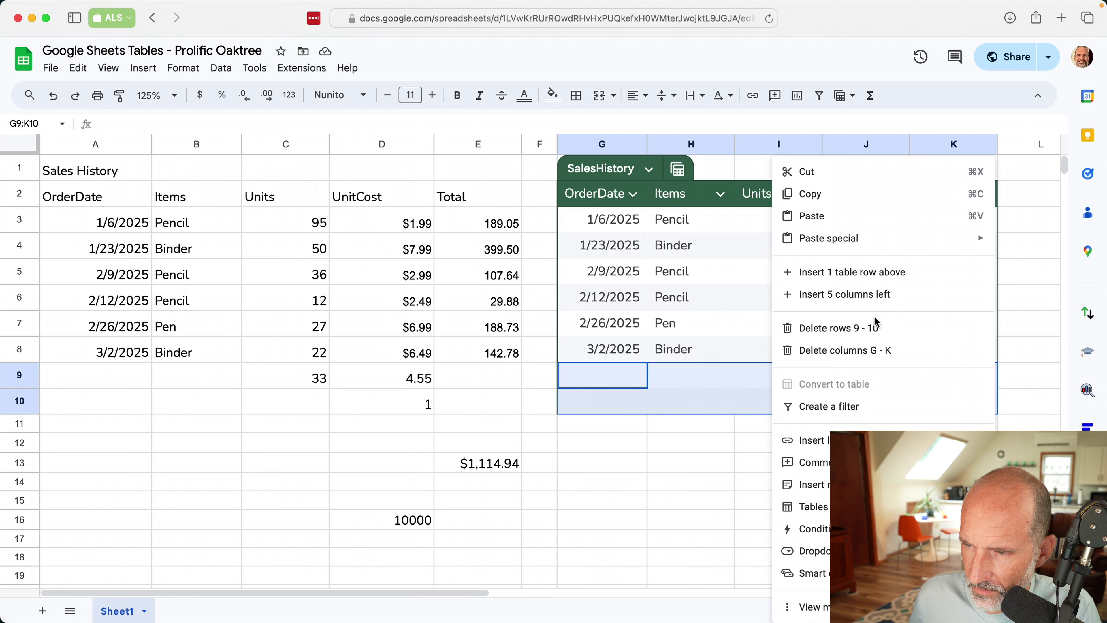
pyautogui.click(862, 332)
pyautogui.click(803, 394)
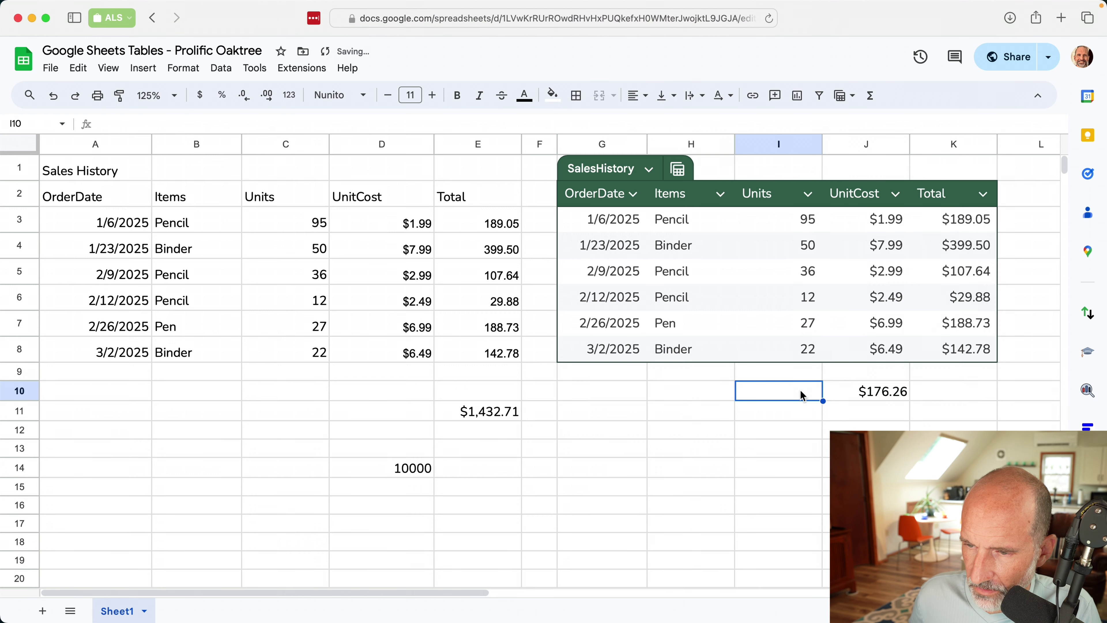
# Clear the leftover averages and test values in D10:K16 below the plain range and the table.
pyautogui.moveTo(370, 391); pyautogui.dragTo(959, 501)
pyautogui.press('Delete')
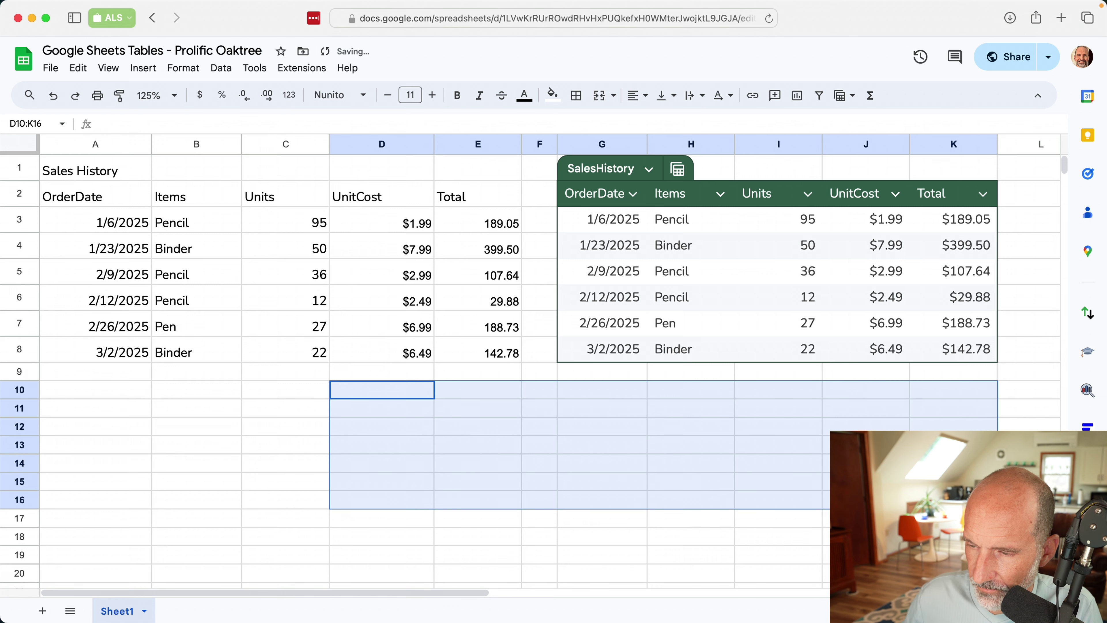
pyautogui.click(693, 411)
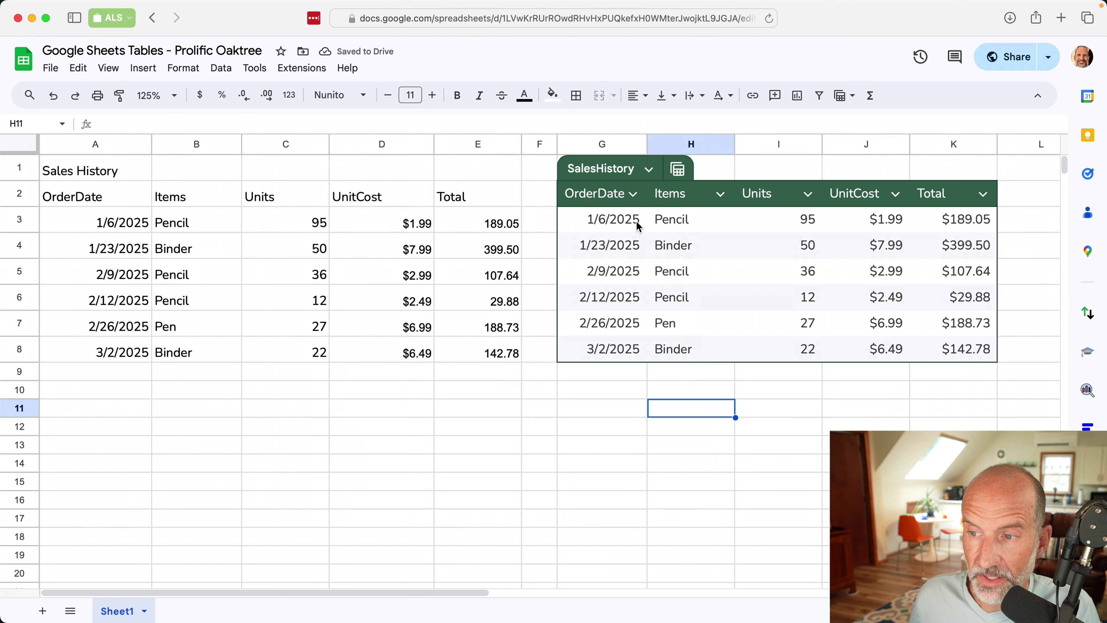
# Group sheet rows 5 and 6, which hold the adjacent Pencil entries of the plain range.
pyautogui.moveTo(663, 225)
pyautogui.mouseDown()
pyautogui.moveTo(678, 246)
pyautogui.moveTo(679, 310)
pyautogui.mouseUp()
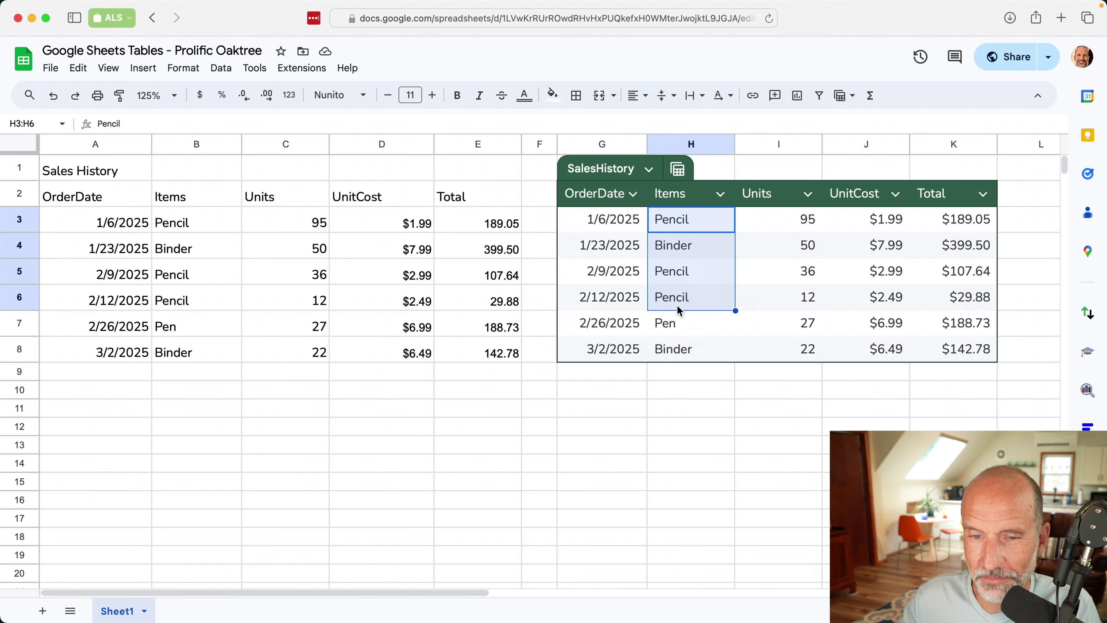
pyautogui.click(186, 231)
pyautogui.moveTo(140, 223); pyautogui.dragTo(453, 356)
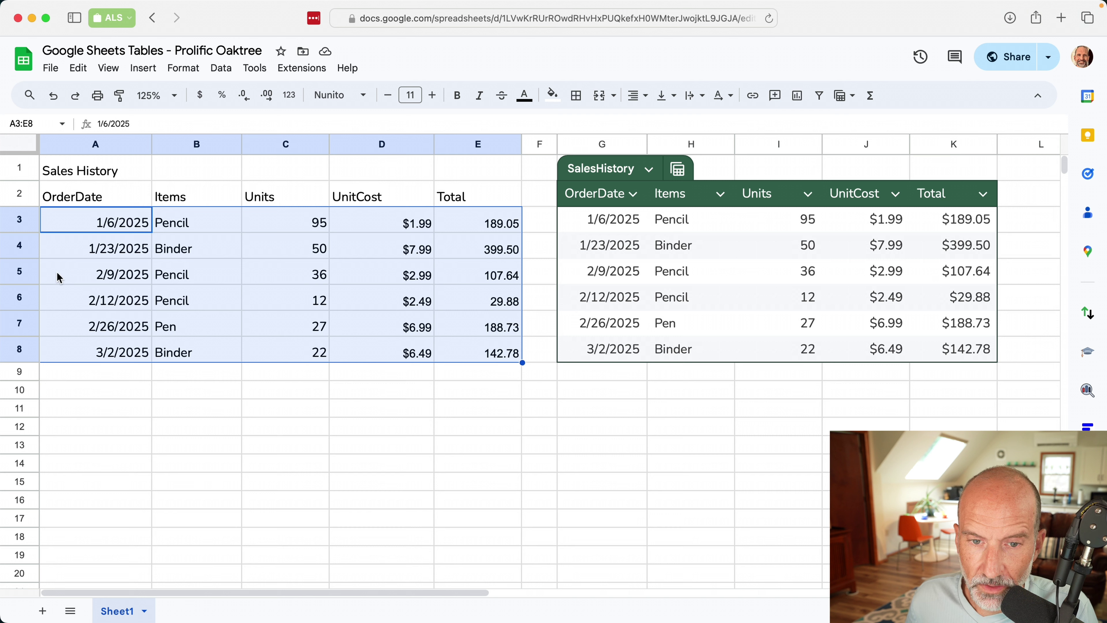
pyautogui.click(28, 276)
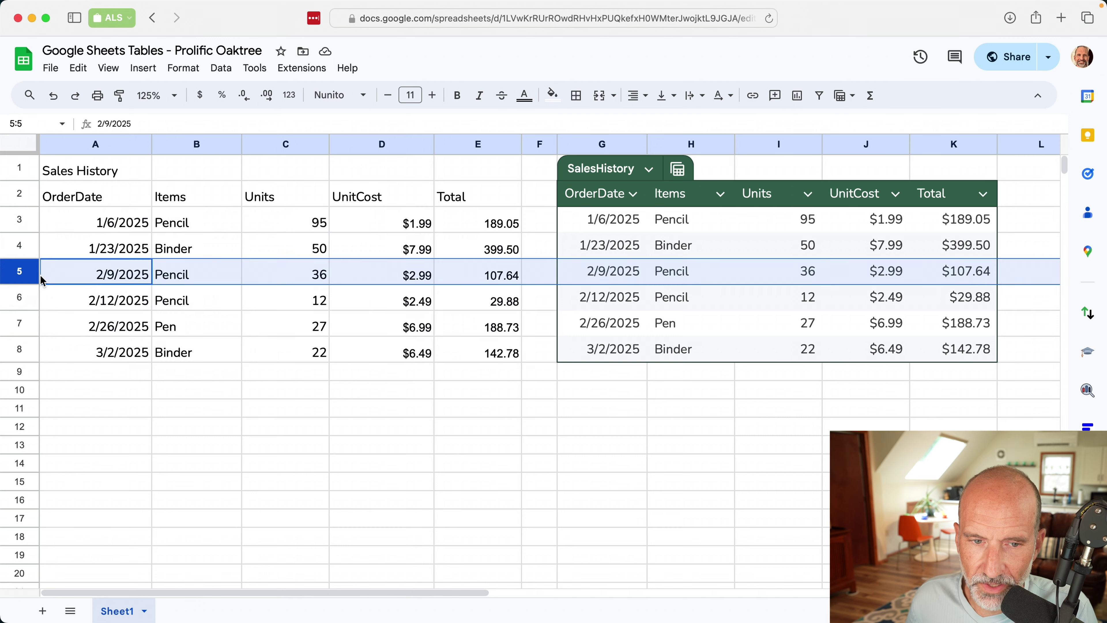
pyautogui.moveTo(19, 274)
pyautogui.mouseDown()
pyautogui.moveTo(19, 290)
pyautogui.moveTo(20, 270)
pyautogui.mouseUp()
pyautogui.hotkey('shift', 'Down')
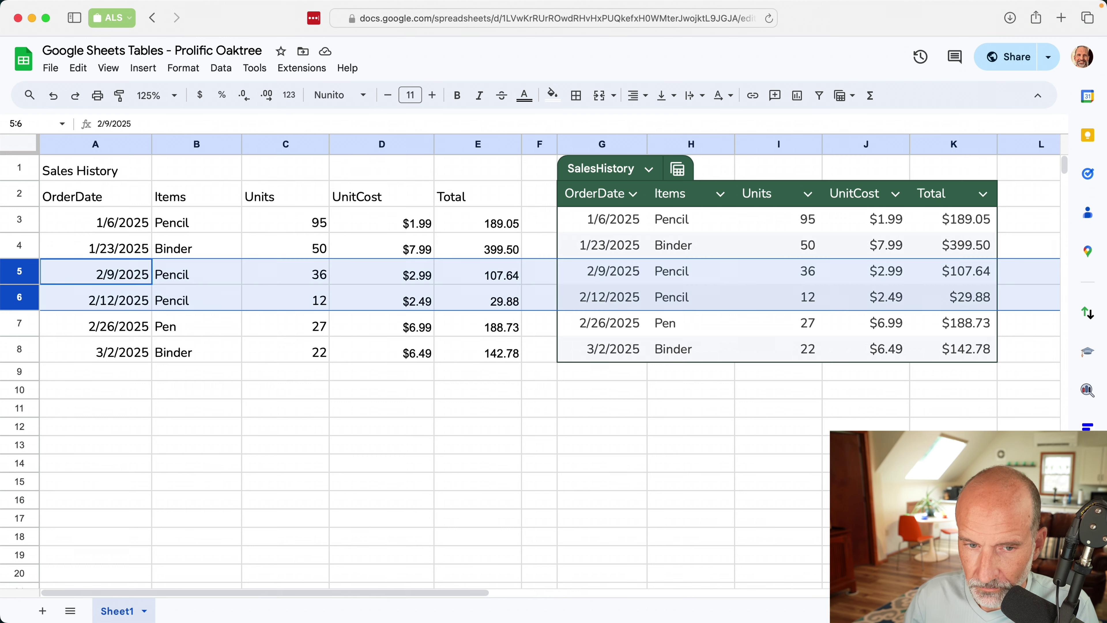
pyautogui.rightClick(11, 274)
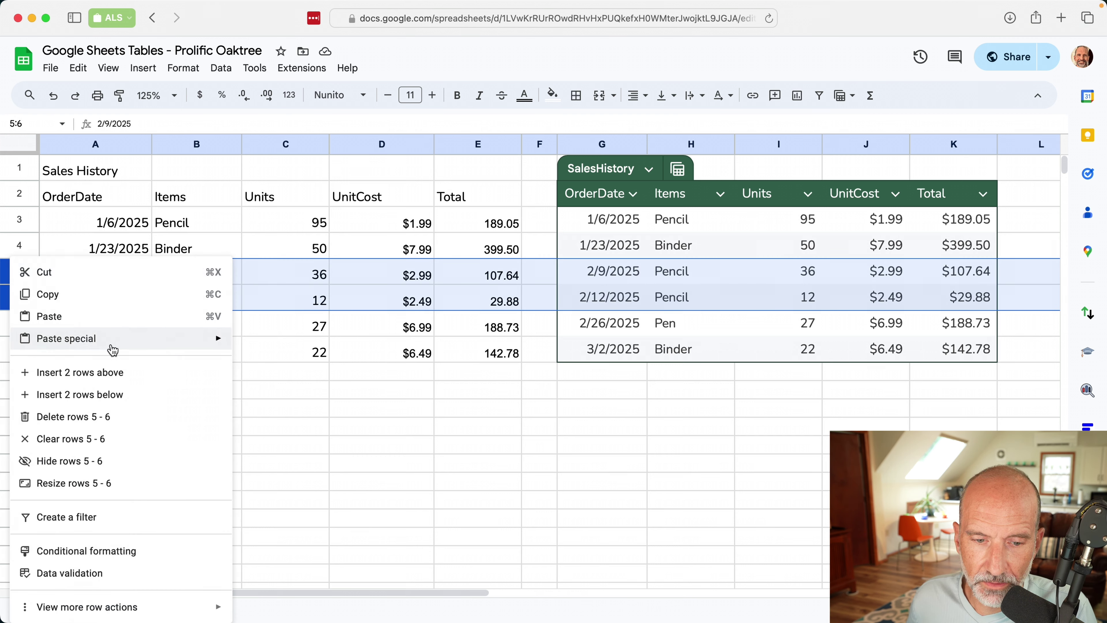
pyautogui.moveTo(211, 608)
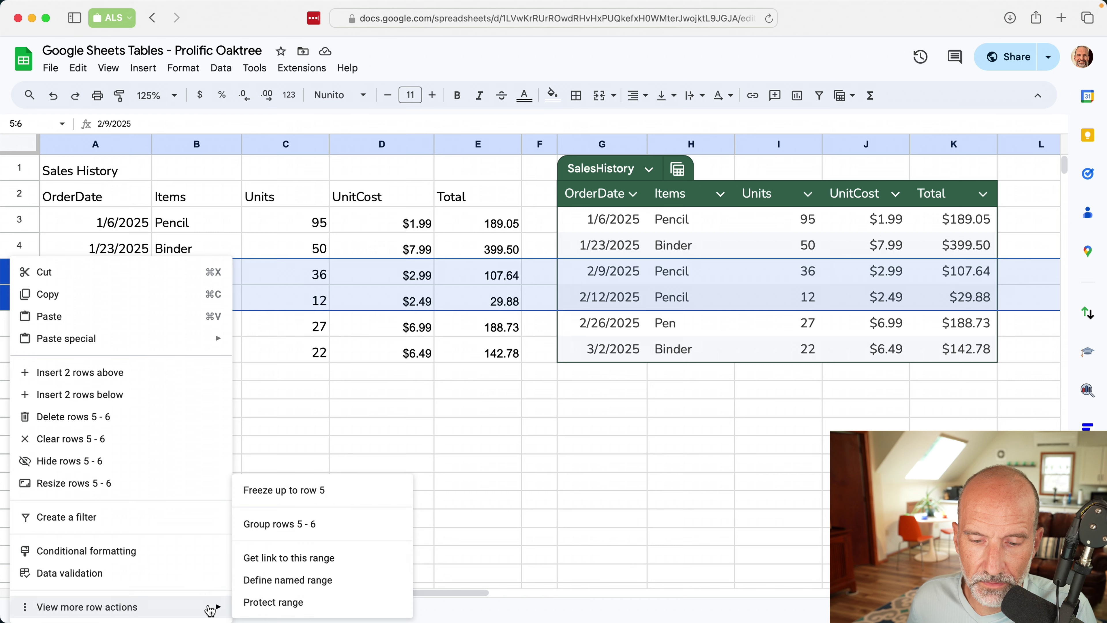
pyautogui.click(297, 525)
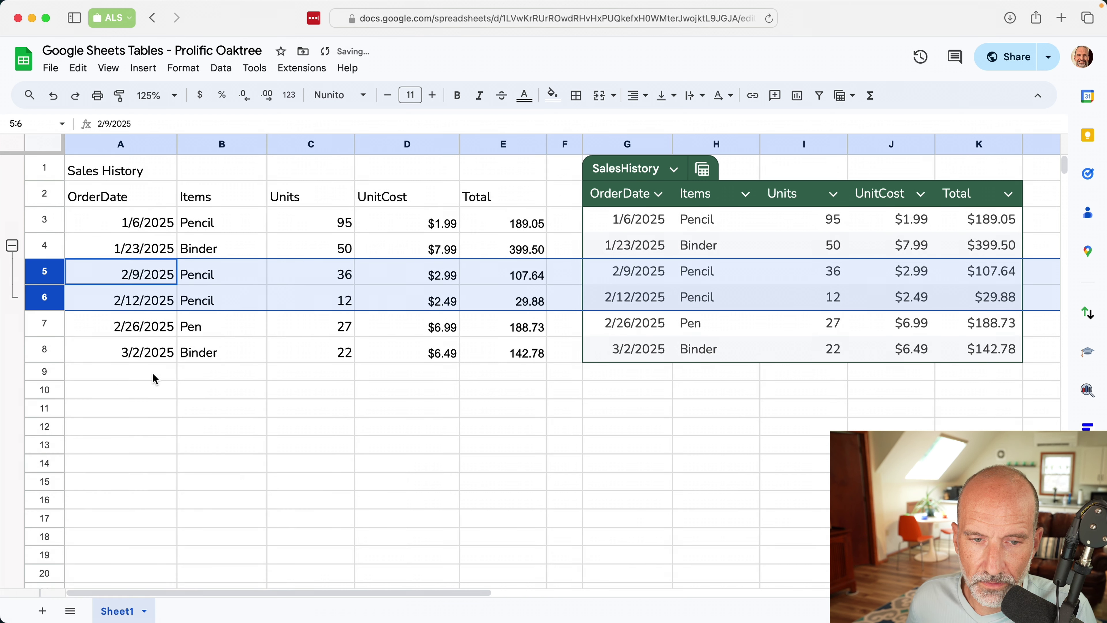
# Collapse and expand the row 5–6 group twice to see how it affects the range and the table.
pyautogui.click(13, 247)
pyautogui.click(13, 247)
pyautogui.click(12, 247)
pyautogui.click(13, 247)
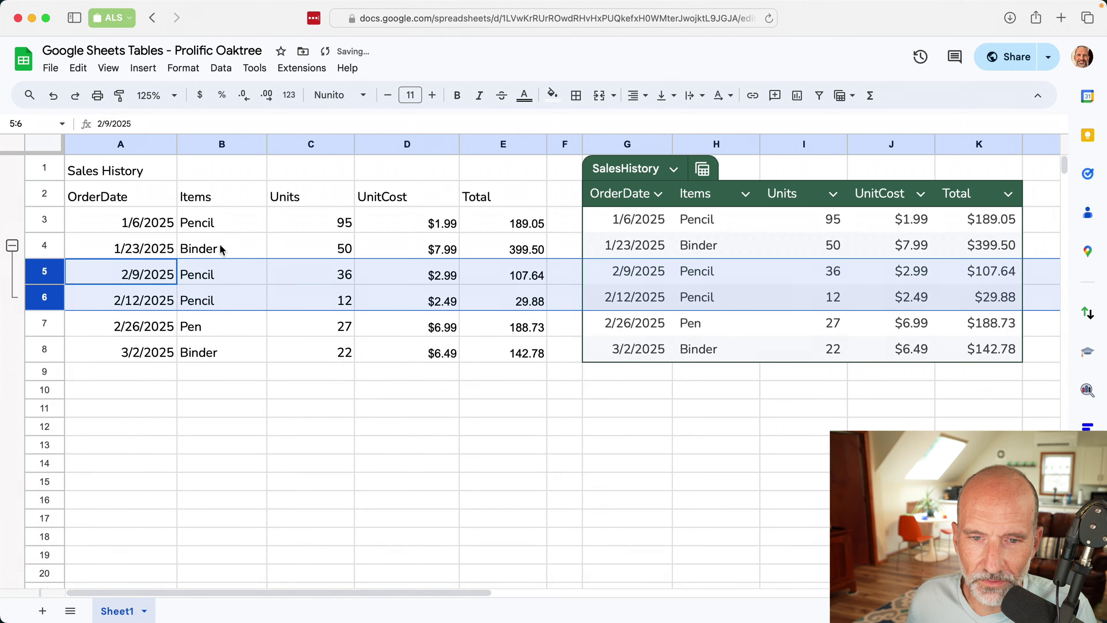
# Ungroup sheet rows 5 and 6.
pyautogui.click(218, 224)
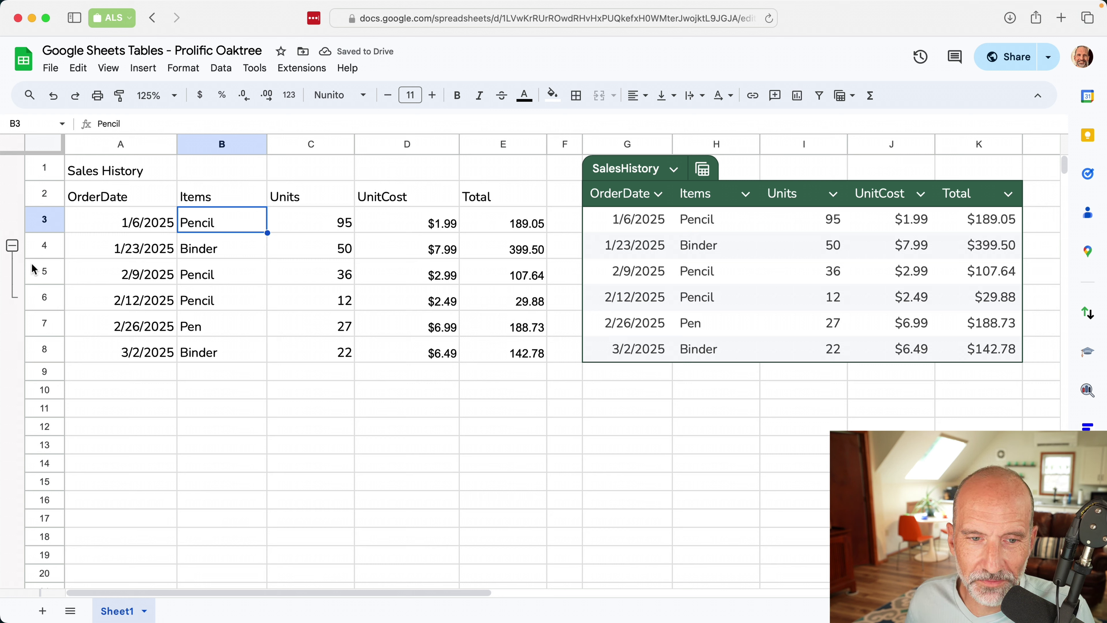
pyautogui.click(90, 279)
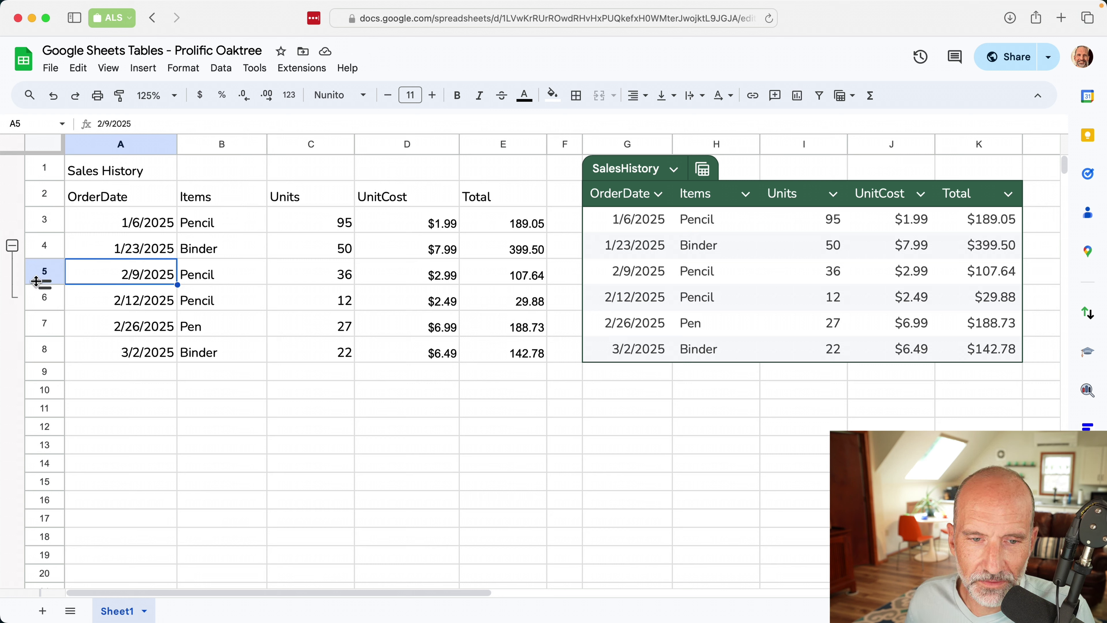
pyautogui.click(43, 275)
pyautogui.hotkey('shift', 'Down')
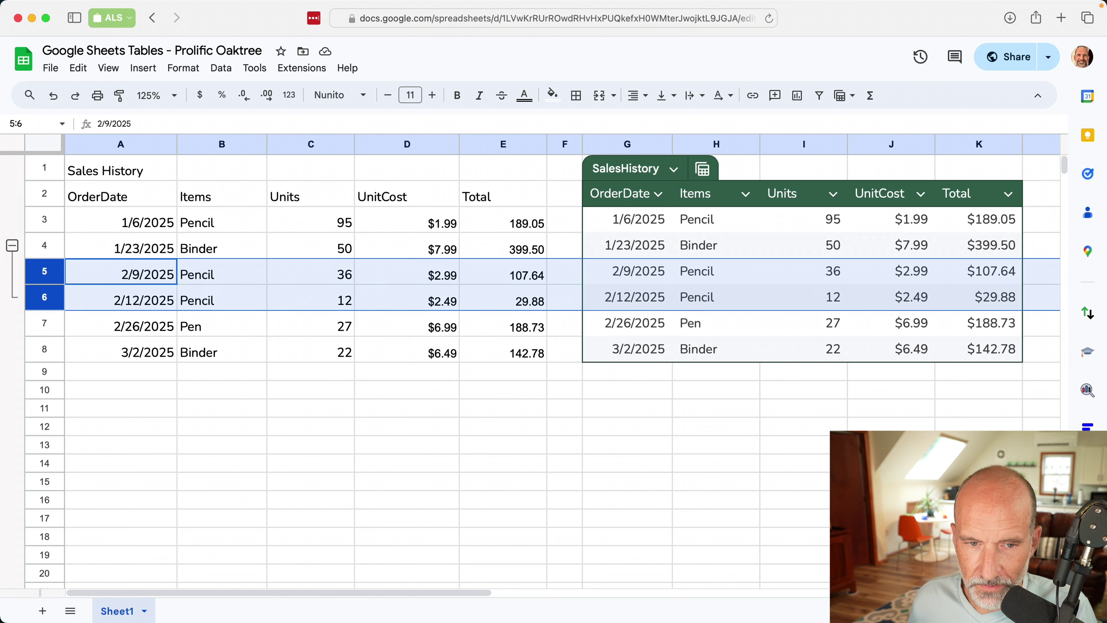
pyautogui.rightClick(51, 273)
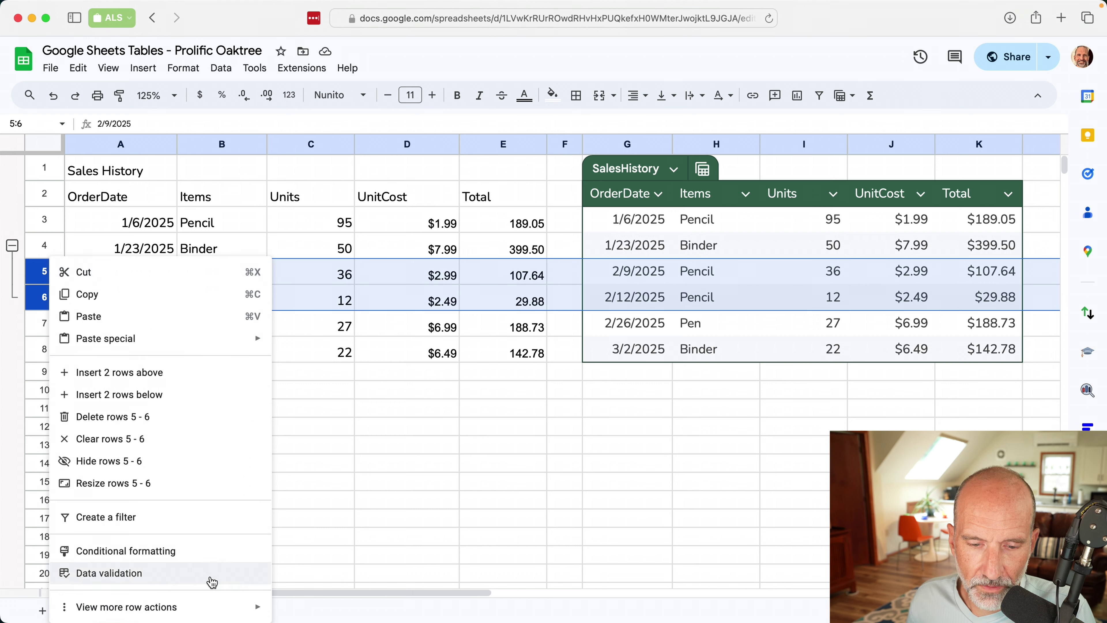
pyautogui.moveTo(237, 604)
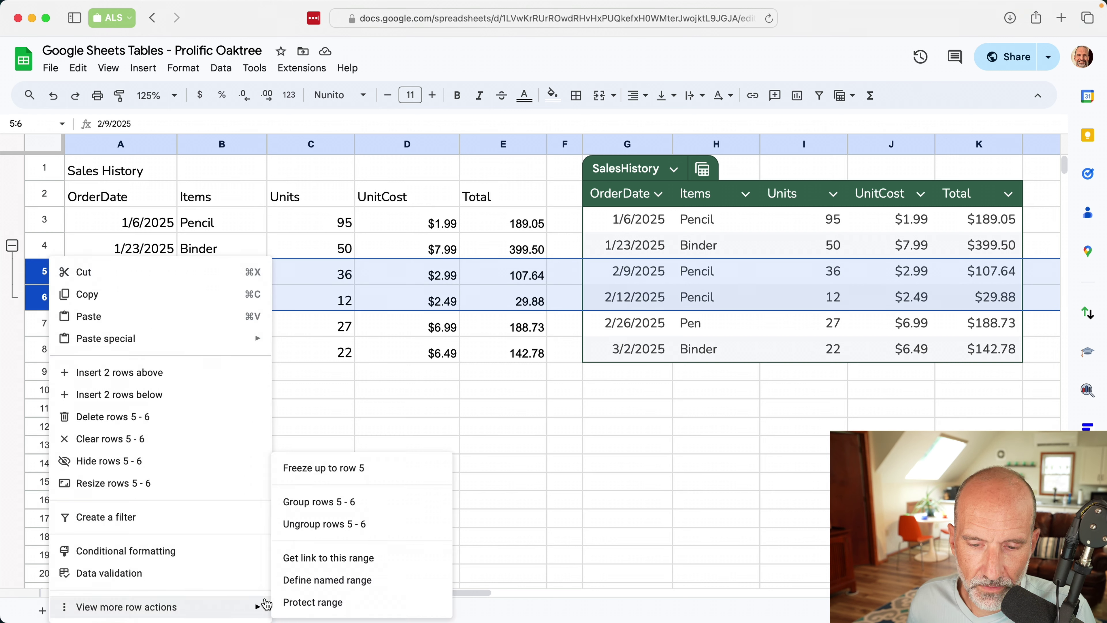
pyautogui.click(335, 530)
pyautogui.click(222, 415)
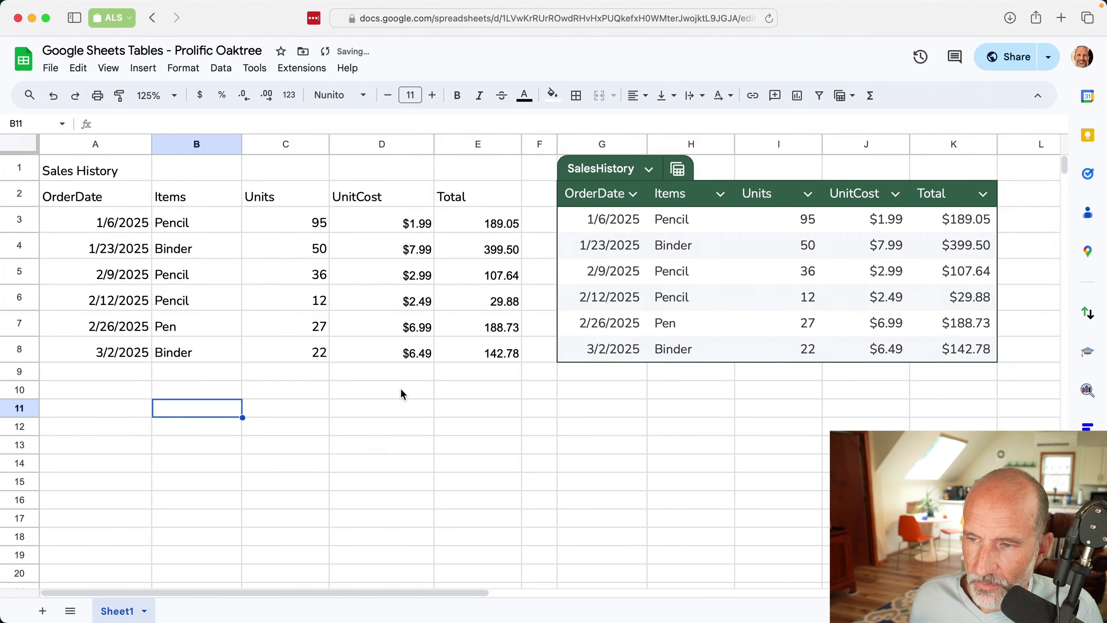
# Create a group-by view of the SalesHistory table based on the Items column.
pyautogui.click(704, 267)
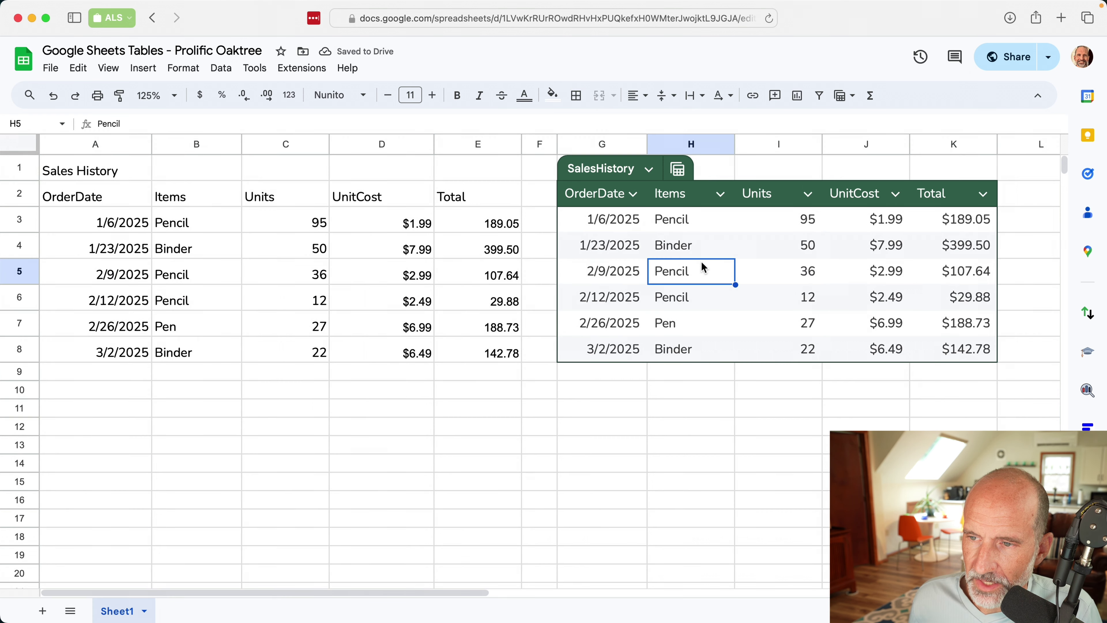
pyautogui.click(650, 170)
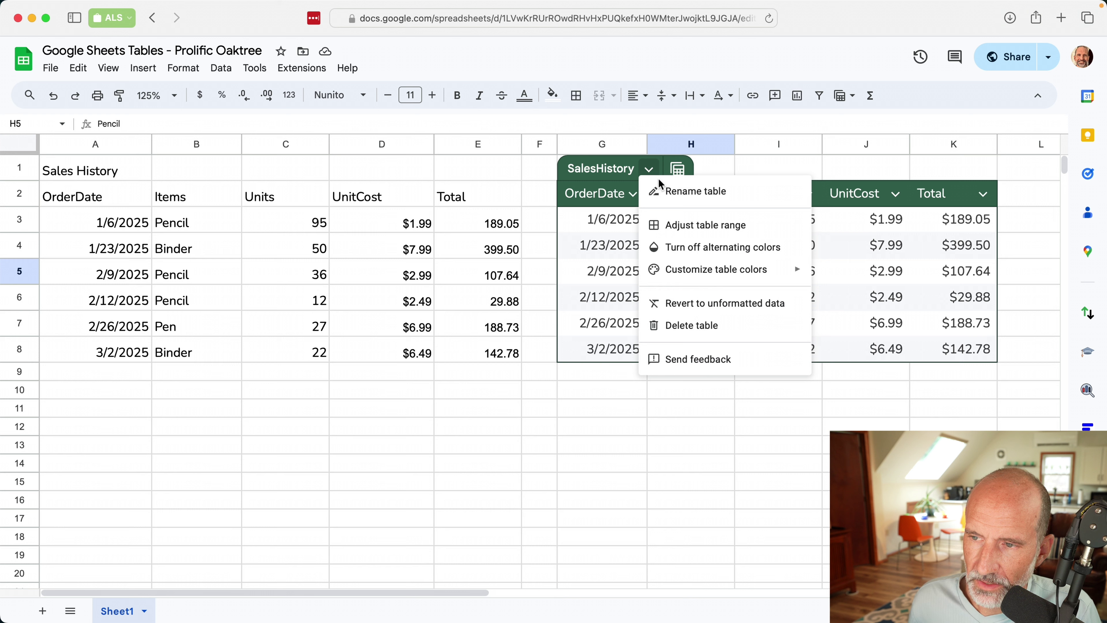
pyautogui.click(657, 175)
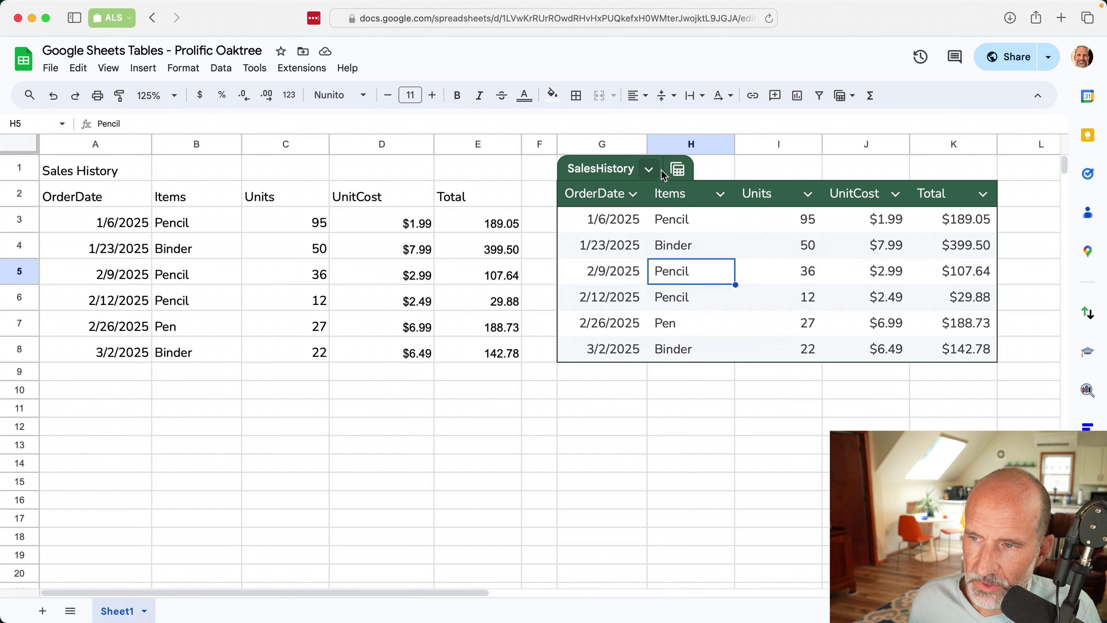
pyautogui.click(678, 176)
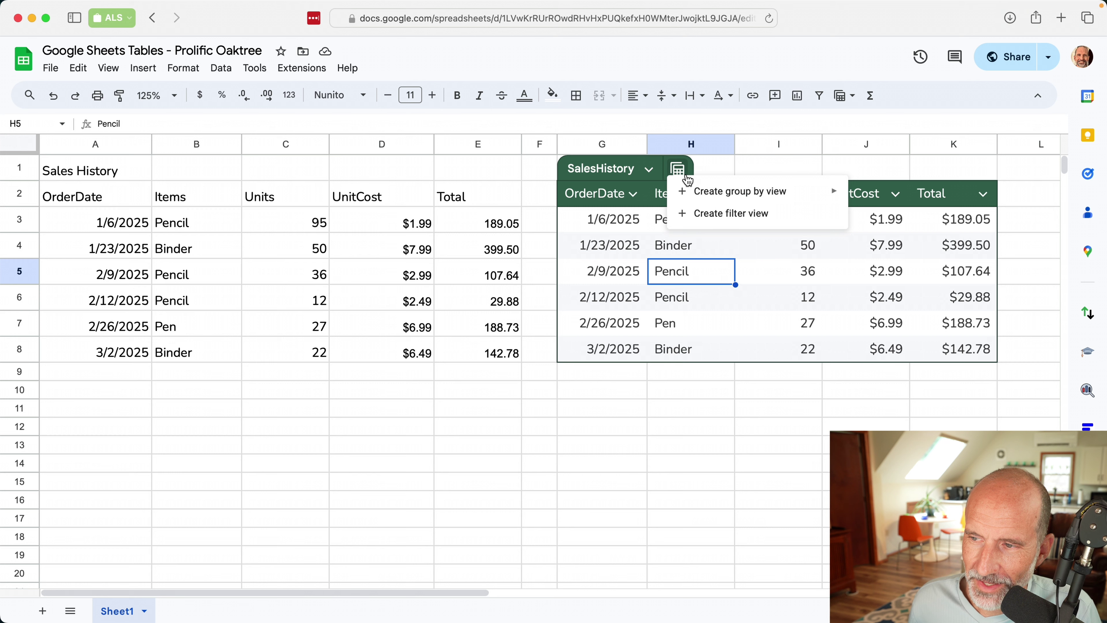
pyautogui.moveTo(706, 192)
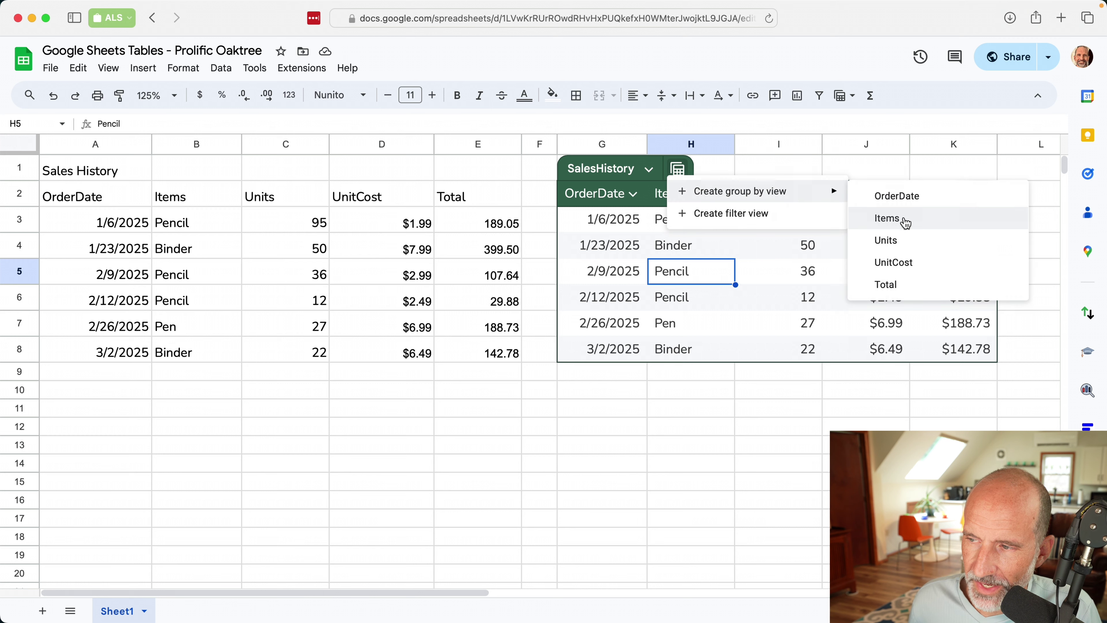
pyautogui.click(905, 222)
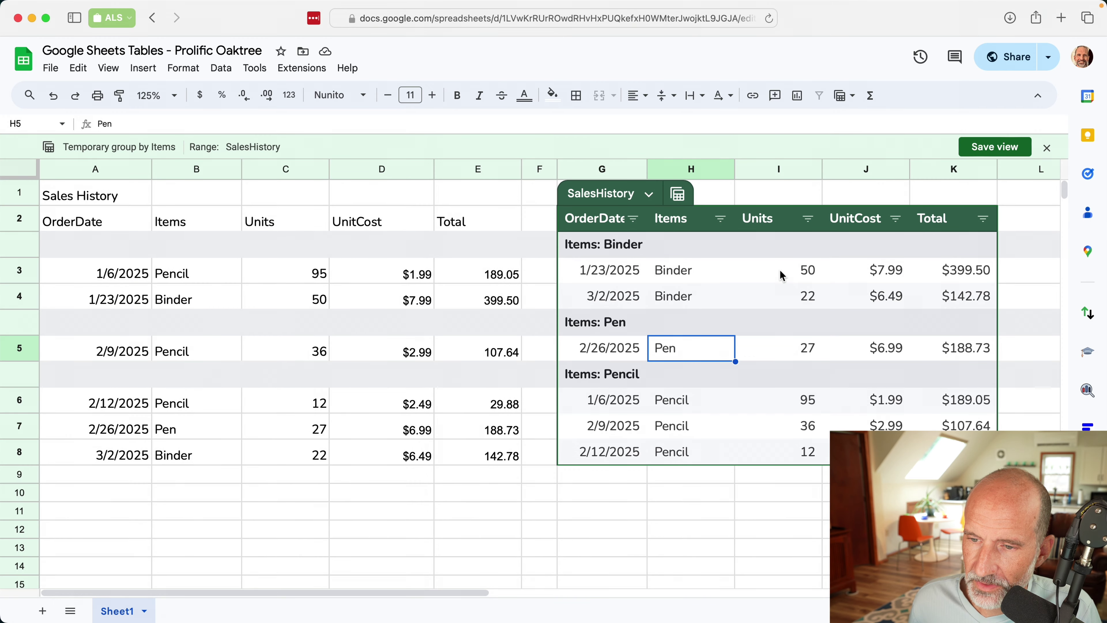
# Examine how the table's rows are arranged under each item heading in the grouped view.
pyautogui.moveTo(675, 276); pyautogui.dragTo(679, 298)
pyautogui.click(676, 359)
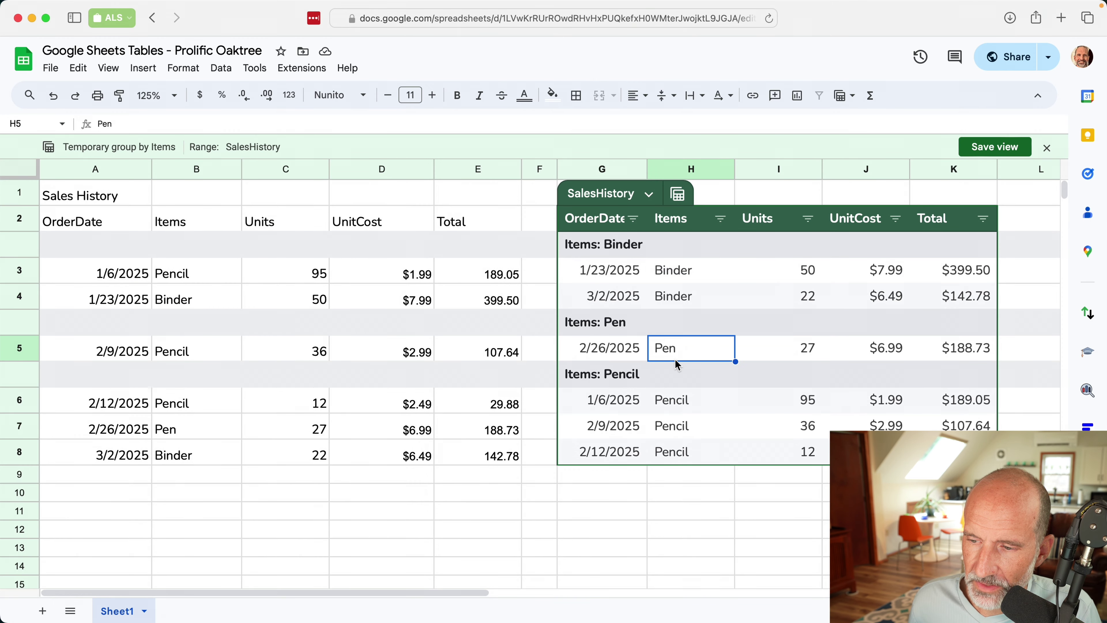
pyautogui.moveTo(681, 409); pyautogui.dragTo(684, 447)
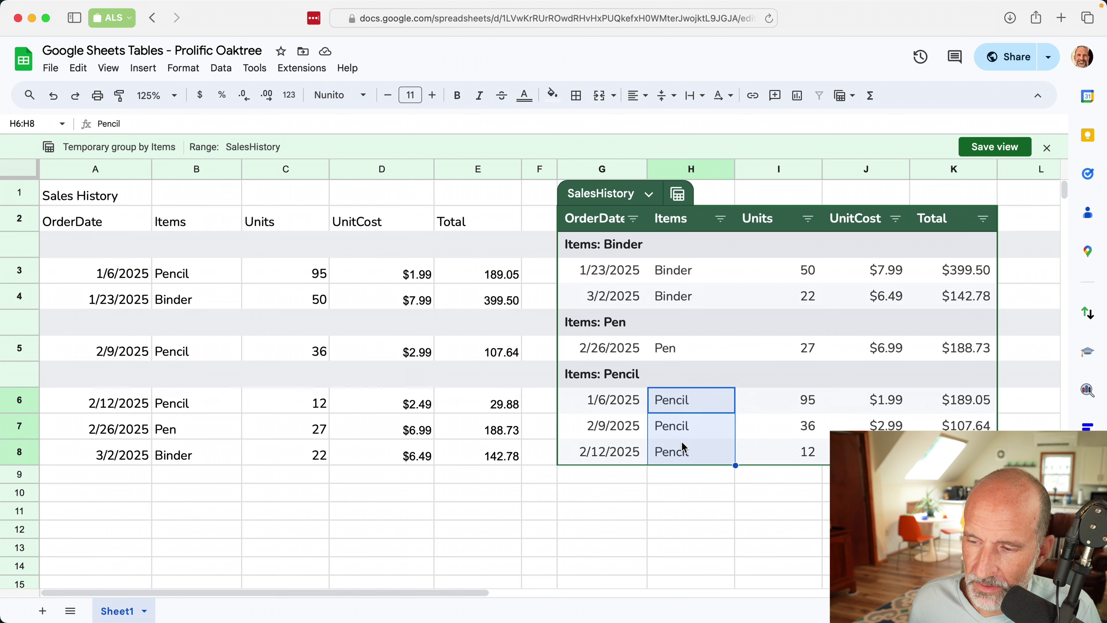
pyautogui.click(899, 425)
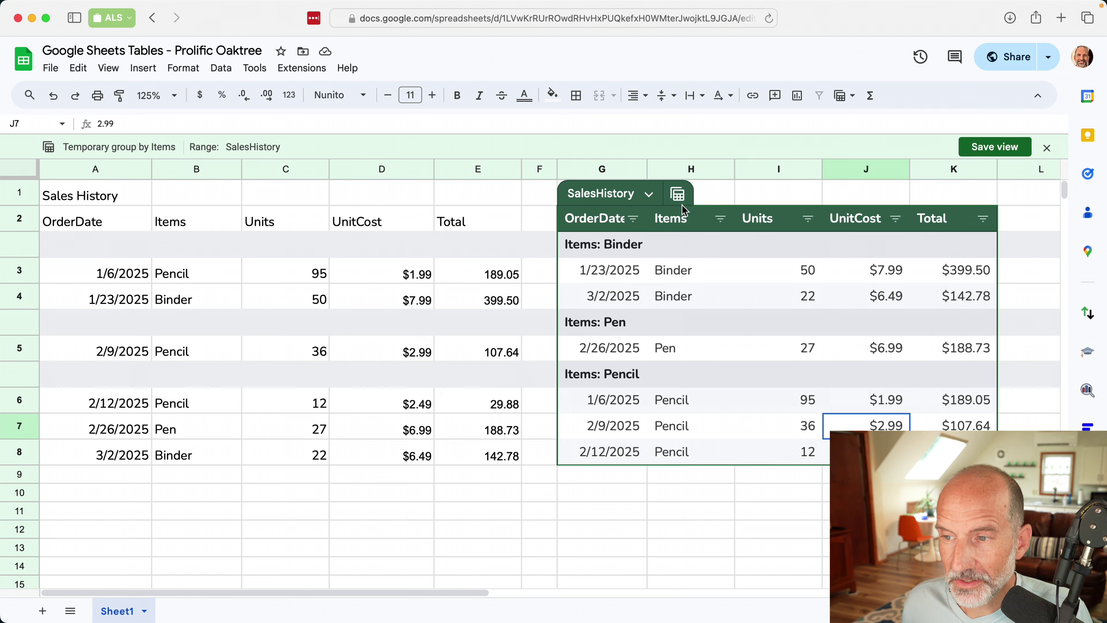
# Exit the temporary group-by-Items view of the SalesHistory table.
pyautogui.click(678, 194)
pyautogui.click(703, 290)
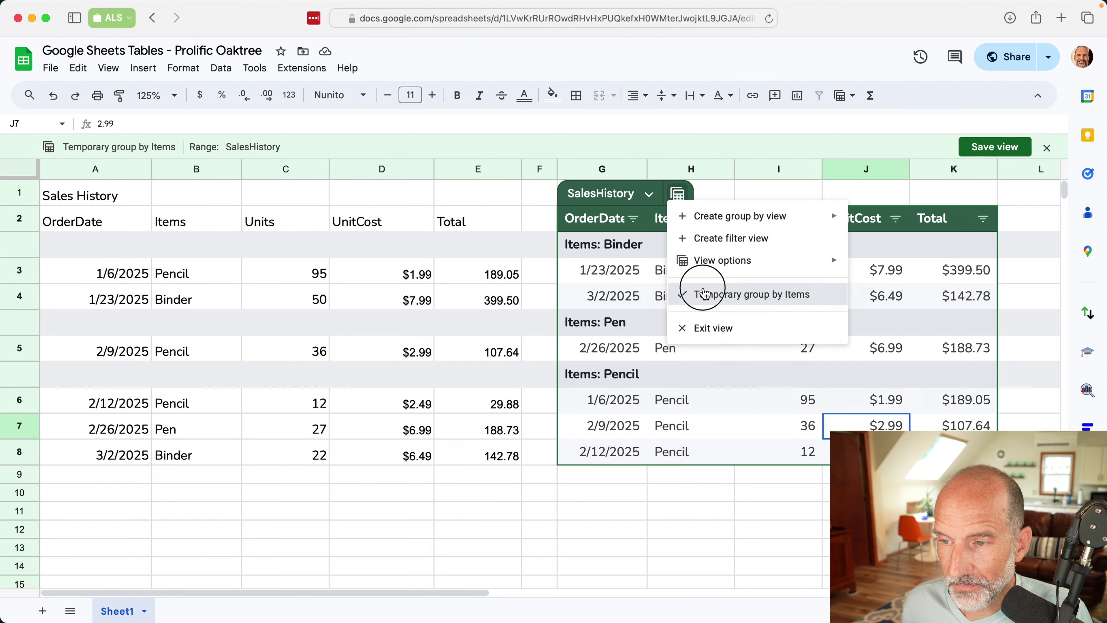
pyautogui.click(679, 194)
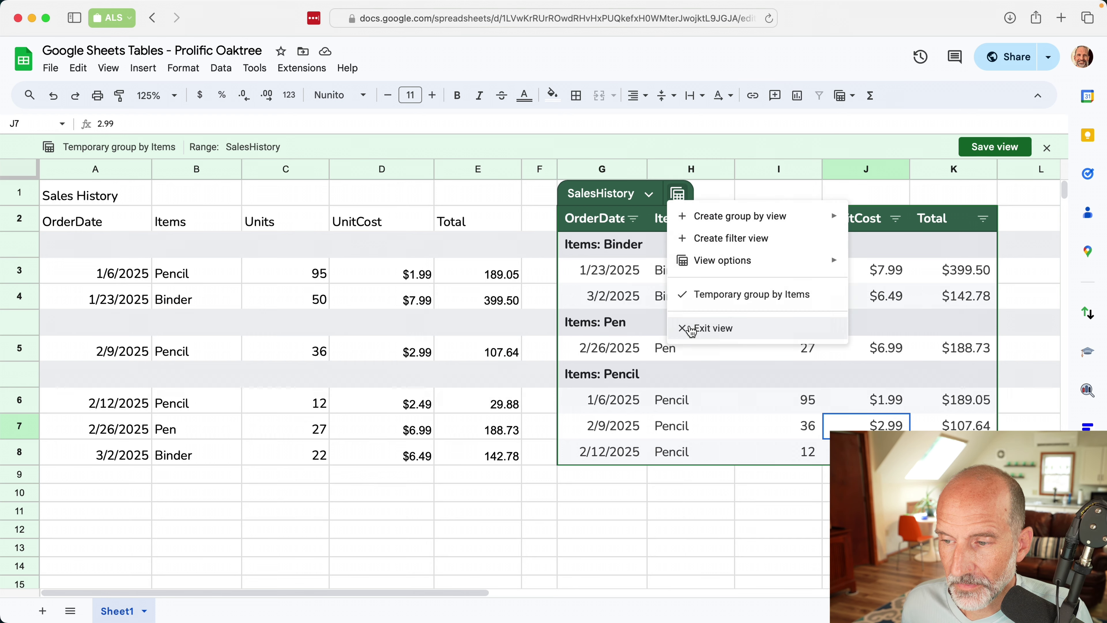
pyautogui.click(689, 326)
pyautogui.click(584, 406)
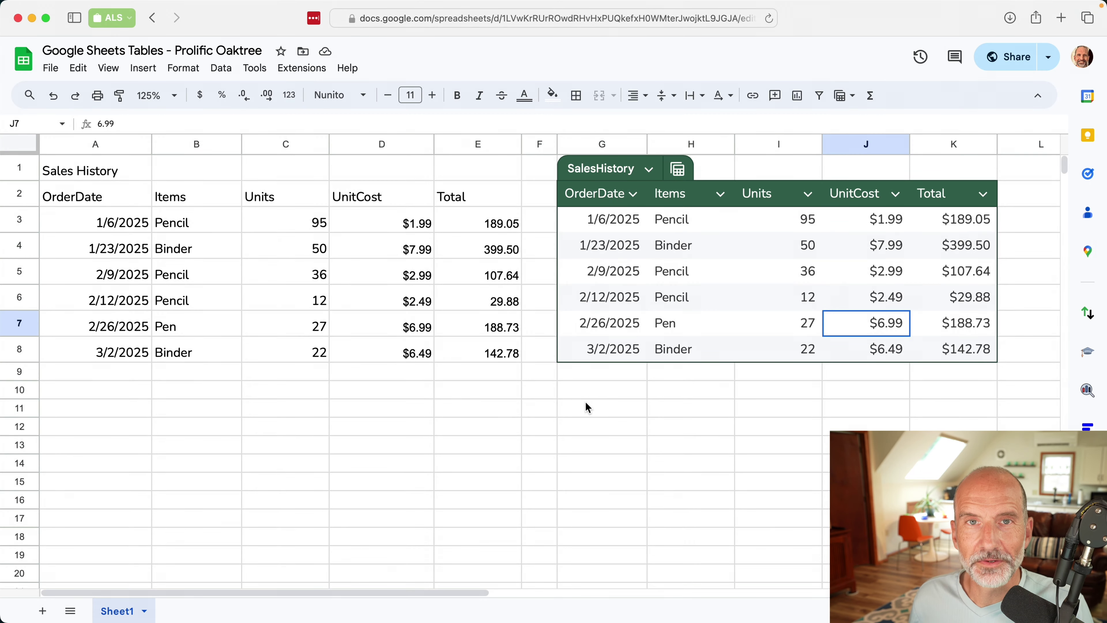